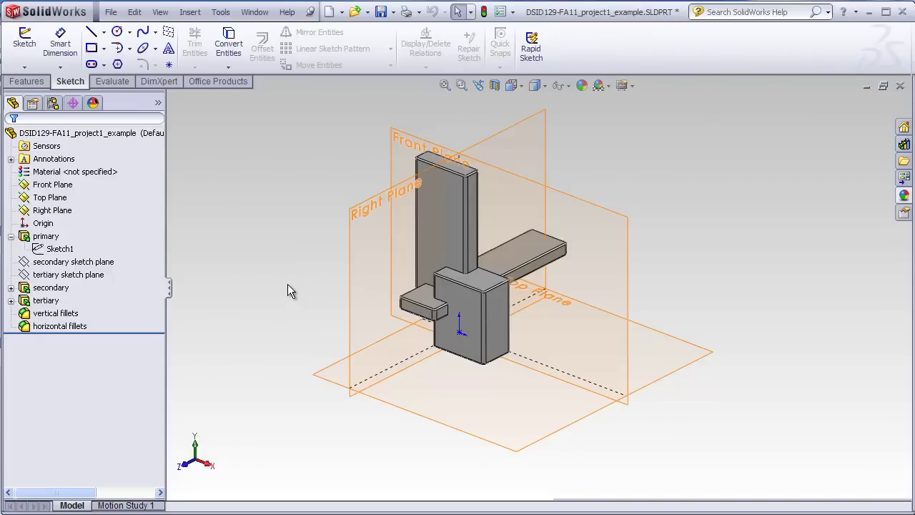
Inspect the primary feature and the Top, Front and Right planes, then return to isometric
left_click(99, 239)
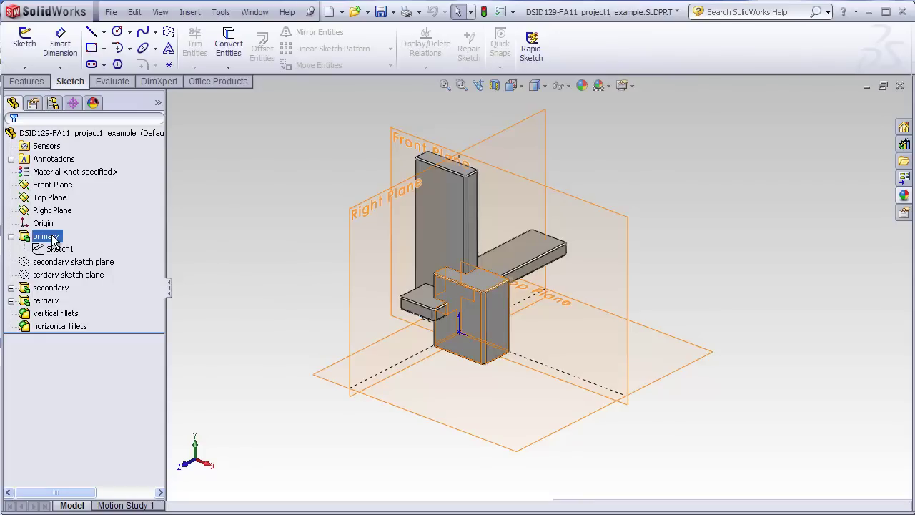
left_click(221, 248)
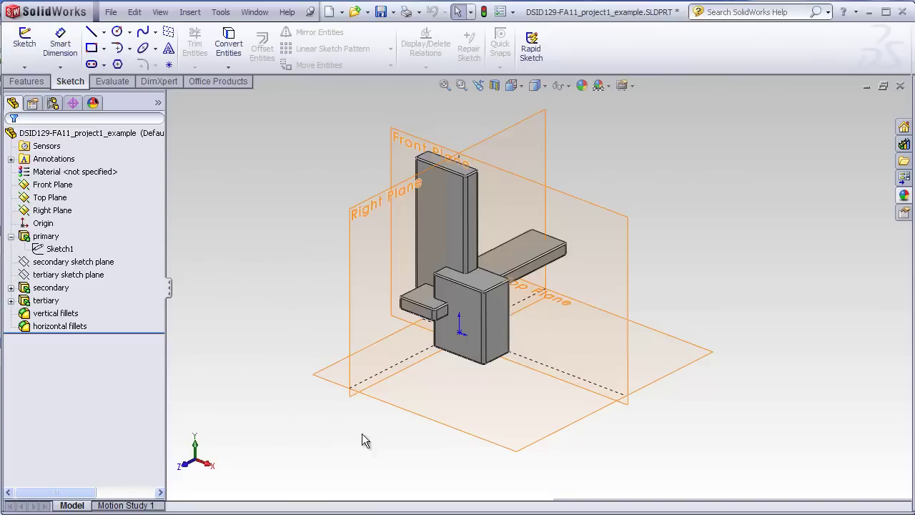
left_click(431, 422)
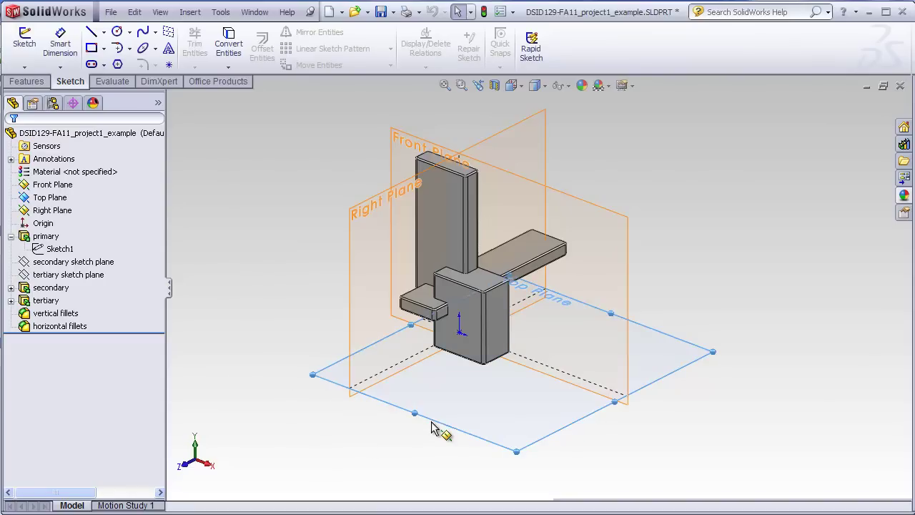
left_click(299, 307)
middle_click_drag(298, 307, 350, 285)
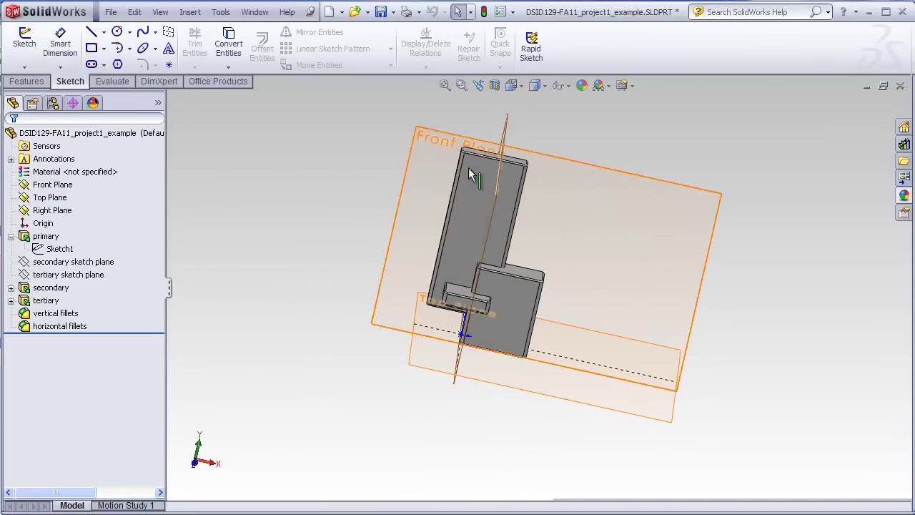
left_click(508, 126)
middle_click_drag(578, 137, 461, 117)
left_click(438, 131)
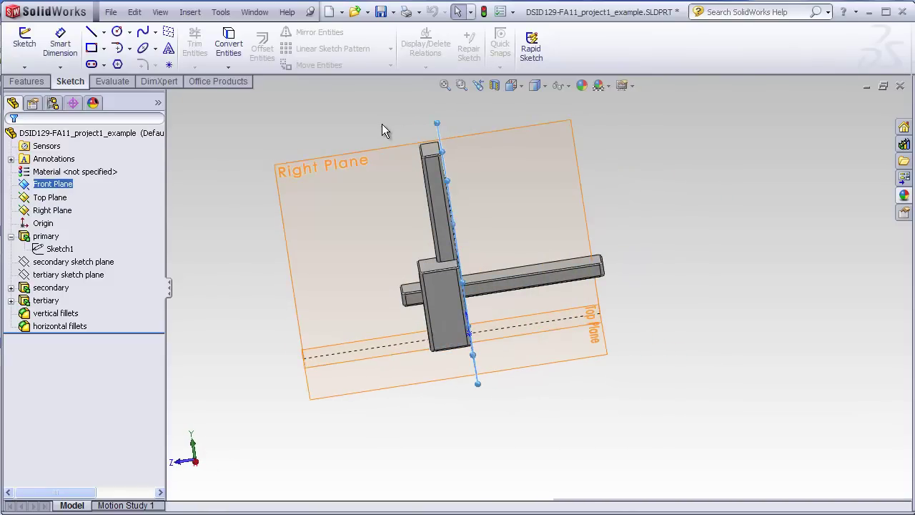
key("ctrl+7")
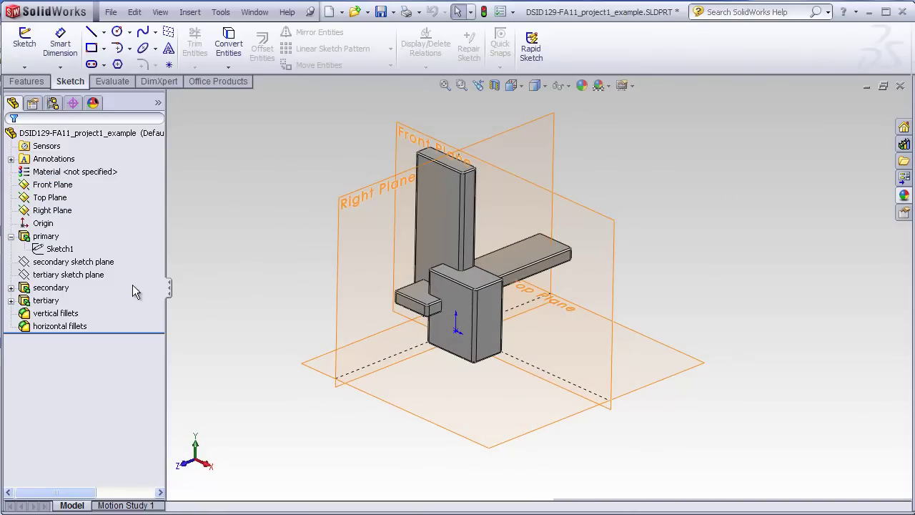
Check the dimensions of the secondary and tertiary features
left_click(57, 287)
mouse_move(249, 313)
middle_mouse_down()
mouse_move(252, 295)
mouse_move(288, 282)
mouse_move(276, 288)
middle_mouse_up()
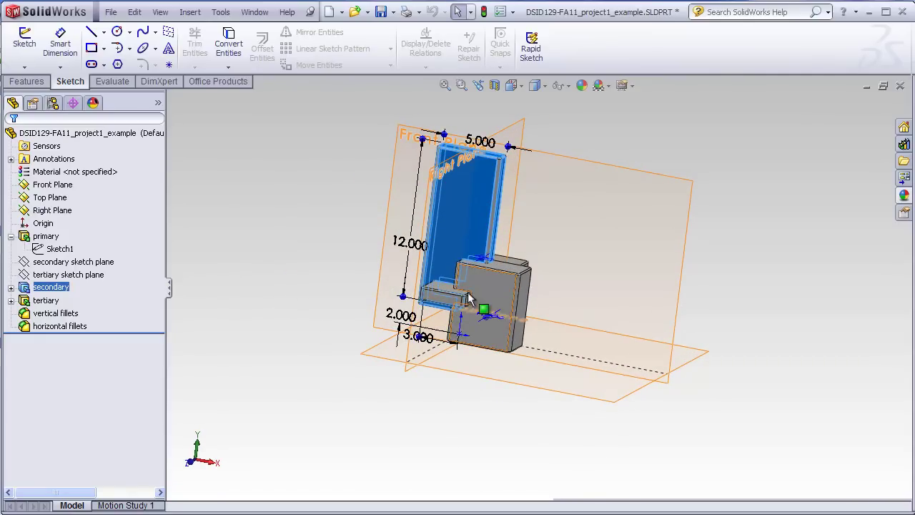
left_click(318, 231)
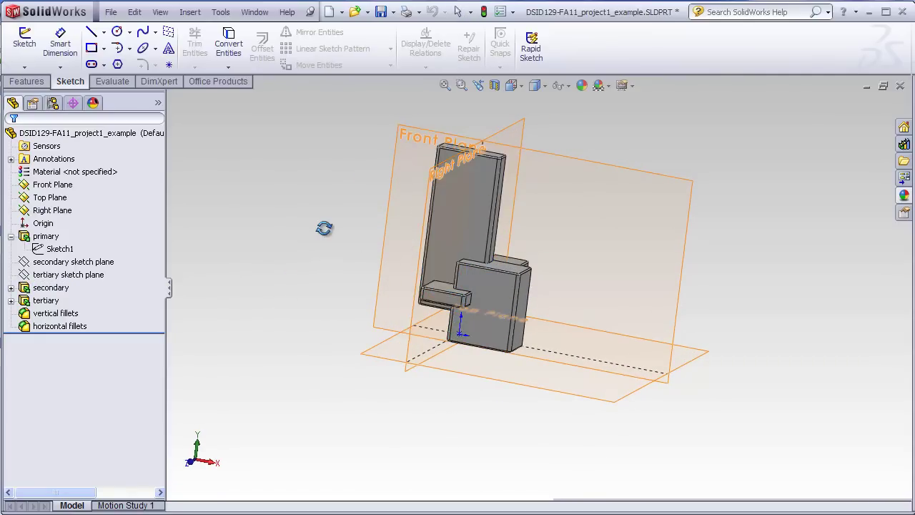
middle_click_drag(323, 227, 303, 259)
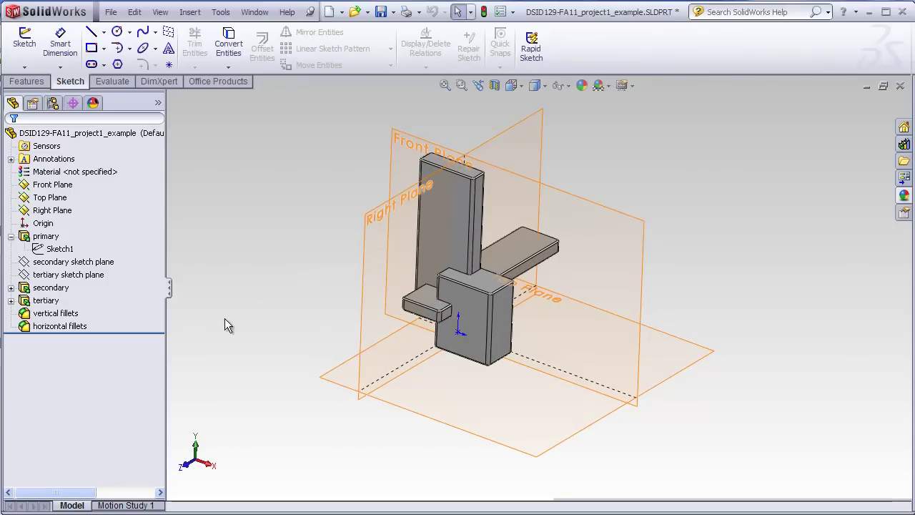
left_click(165, 301)
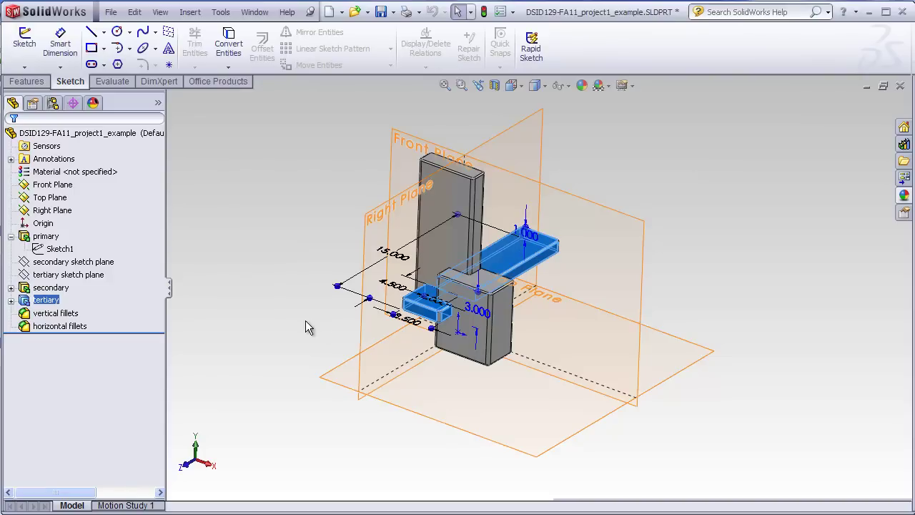
left_click(277, 302)
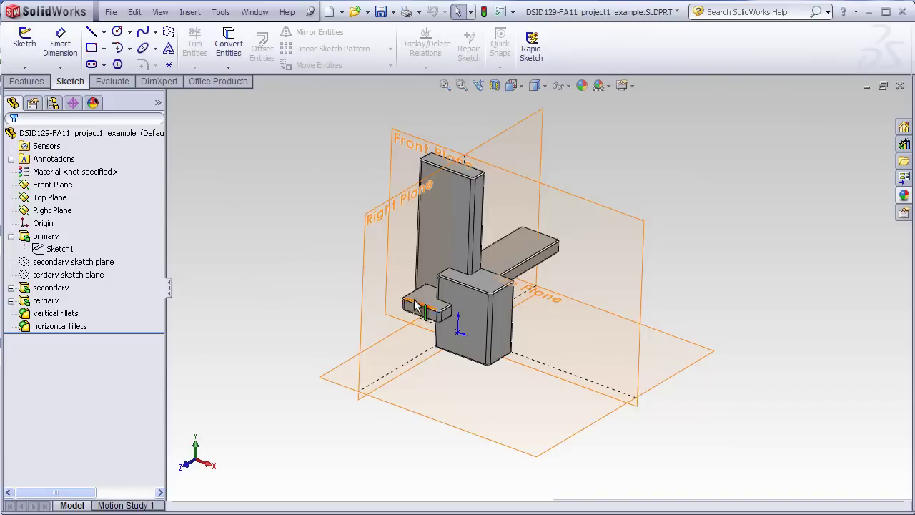
middle_click_drag(326, 298, 318, 269)
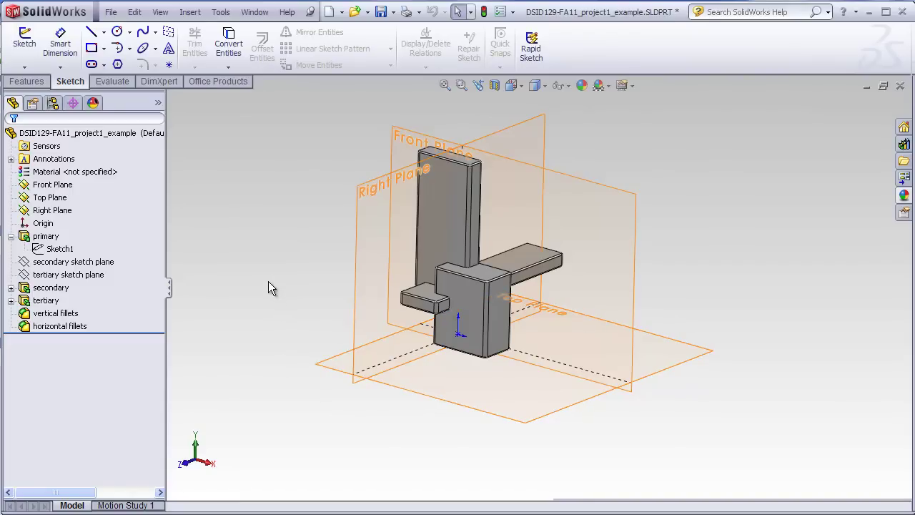
Orbit and zoom around the part to inspect the blocks, then save the part
middle_click_drag(269, 236, 298, 293)
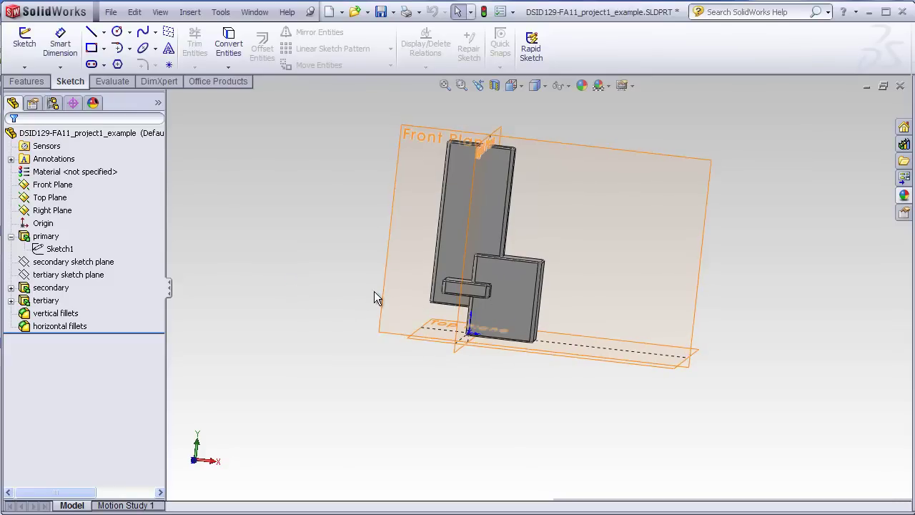
middle_click_drag(343, 303, 349, 284)
left_click(447, 327)
left_click(377, 360)
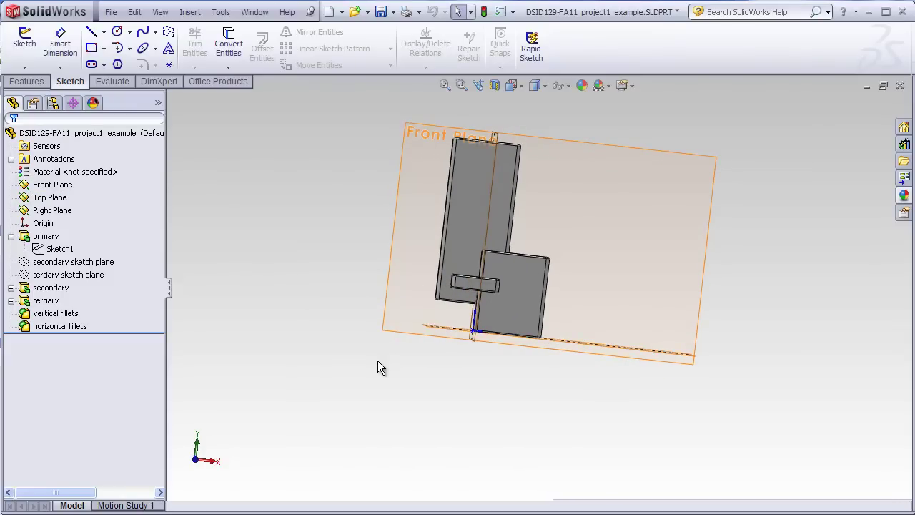
middle_click_drag(368, 323, 330, 357)
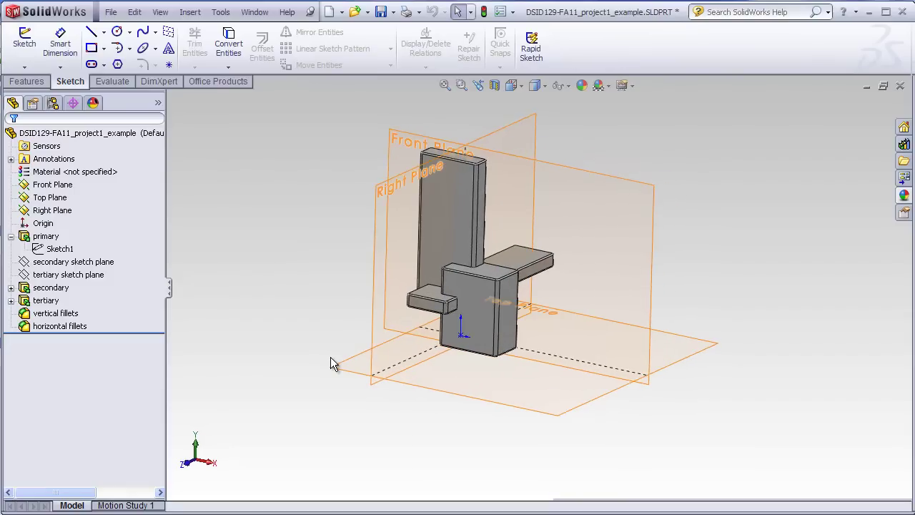
middle_click_drag(320, 262, 325, 421)
scroll(465, 271, "down", 6)
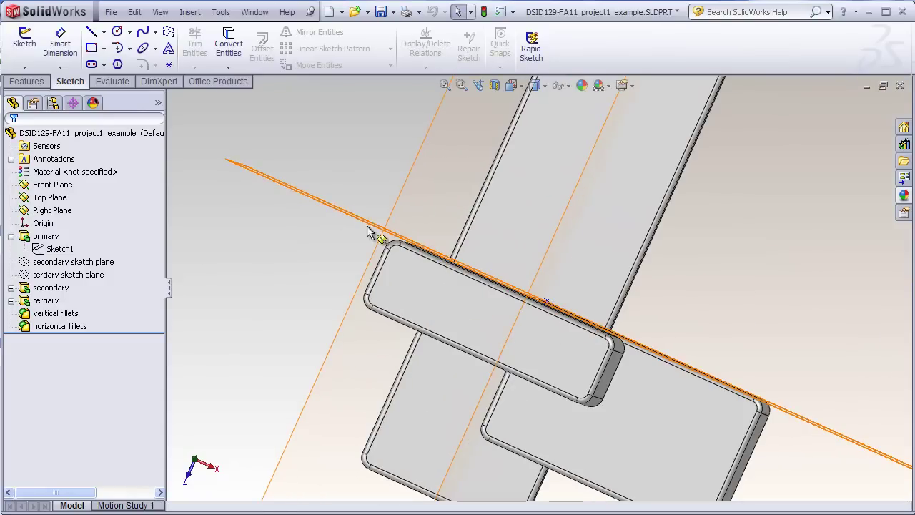
middle_click_drag(418, 300, 473, 325)
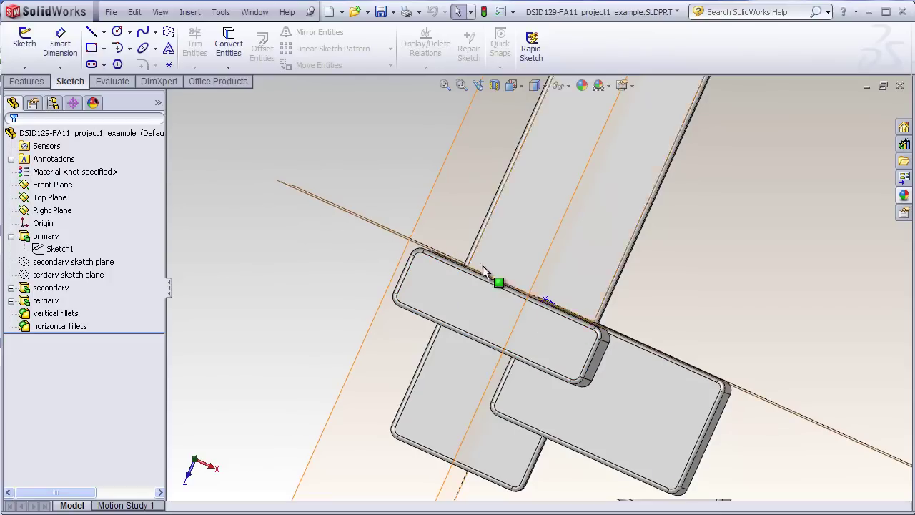
middle_click_drag(433, 262, 484, 295)
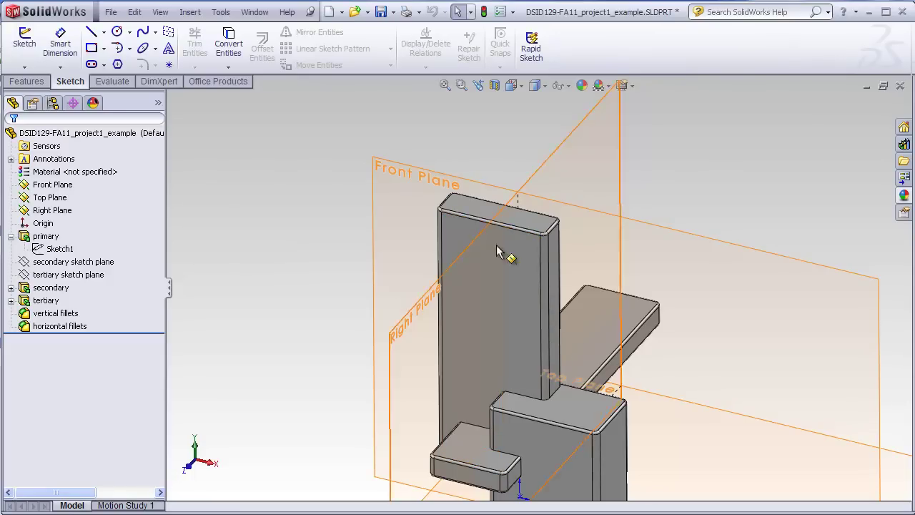
scroll(609, 383, "up", 2)
scroll(605, 374, "up", 1)
middle_click_drag(604, 374, 595, 349)
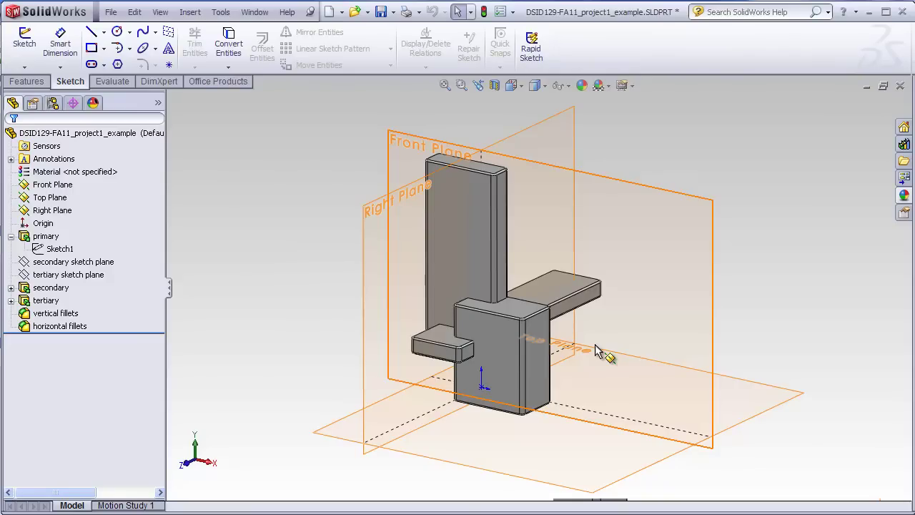
key("ctrl+s")
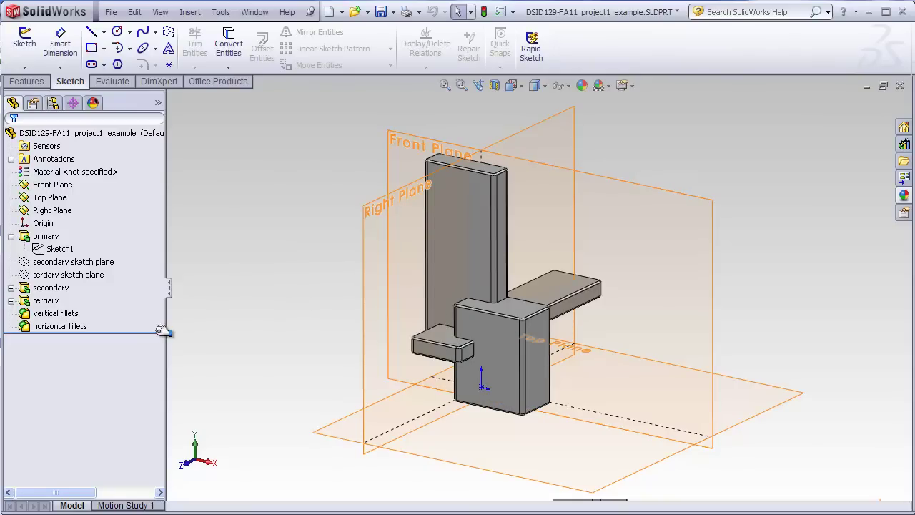
Roll the part back to just the primary block and edit Sketch1
left_click_drag(162, 331, 160, 256)
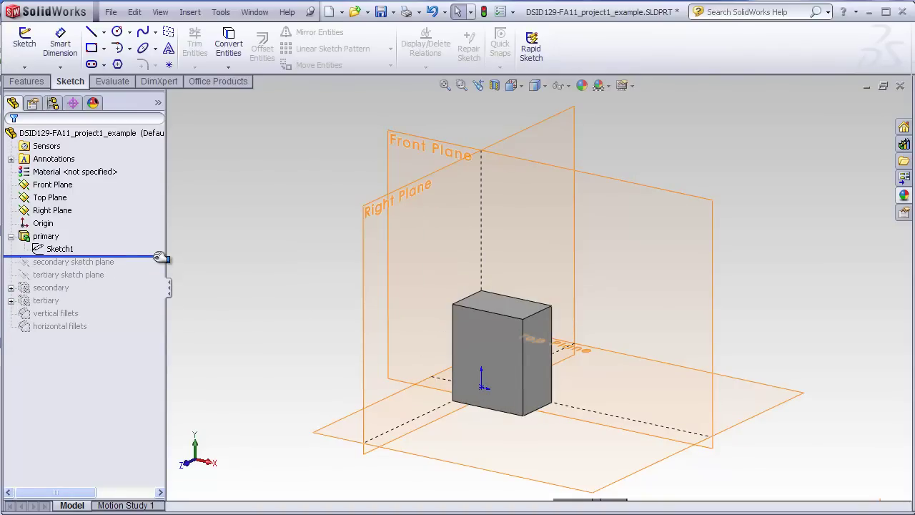
middle_click_drag(282, 312, 227, 328)
right_click(64, 248)
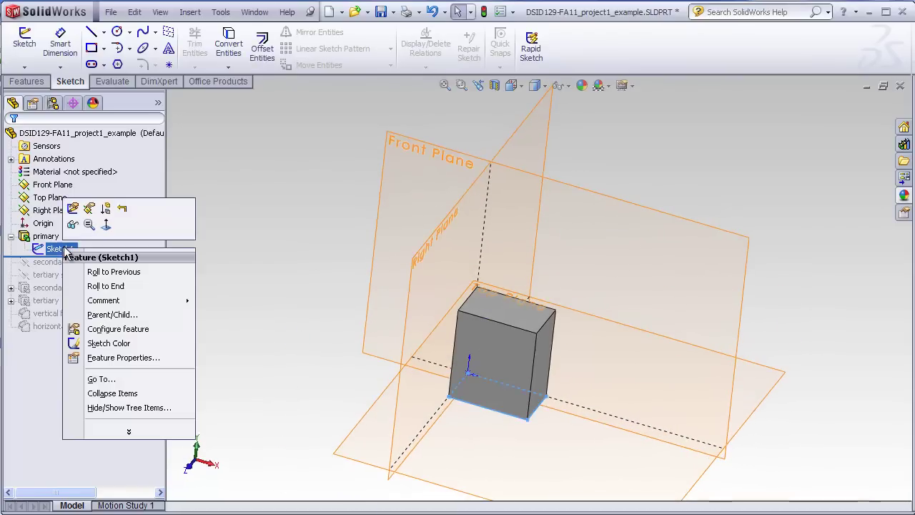
left_click(74, 207)
View Sketch1's 5.000 by 3.000 rectangle from the Top orientation
left_click(511, 85)
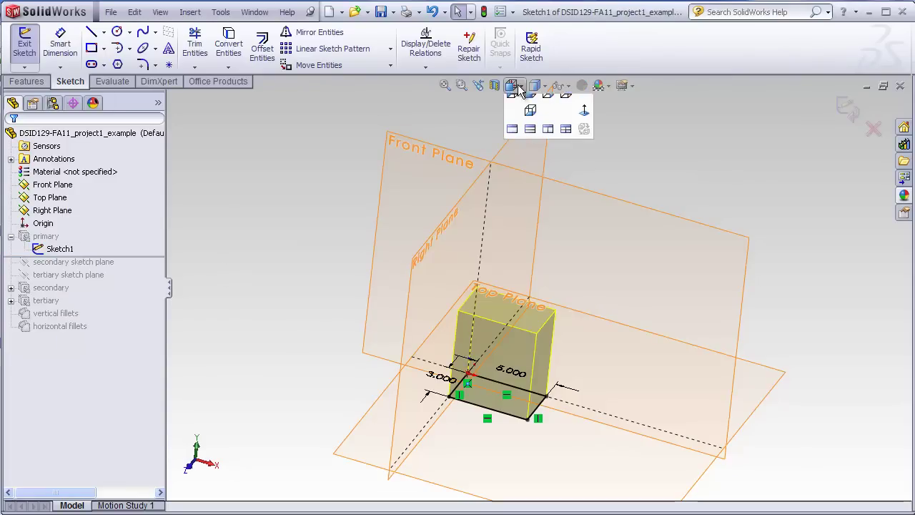
left_click(527, 104)
scroll(508, 280, "down", 2)
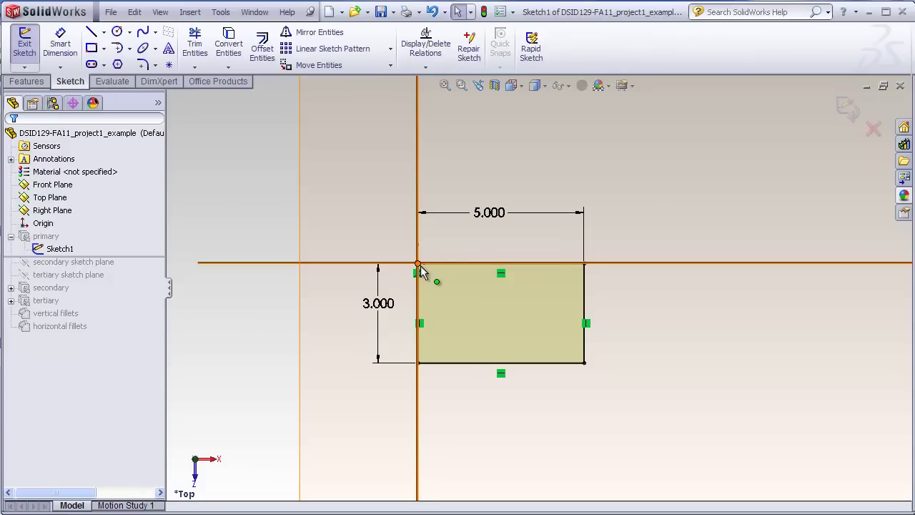
scroll(530, 331, "up", 1)
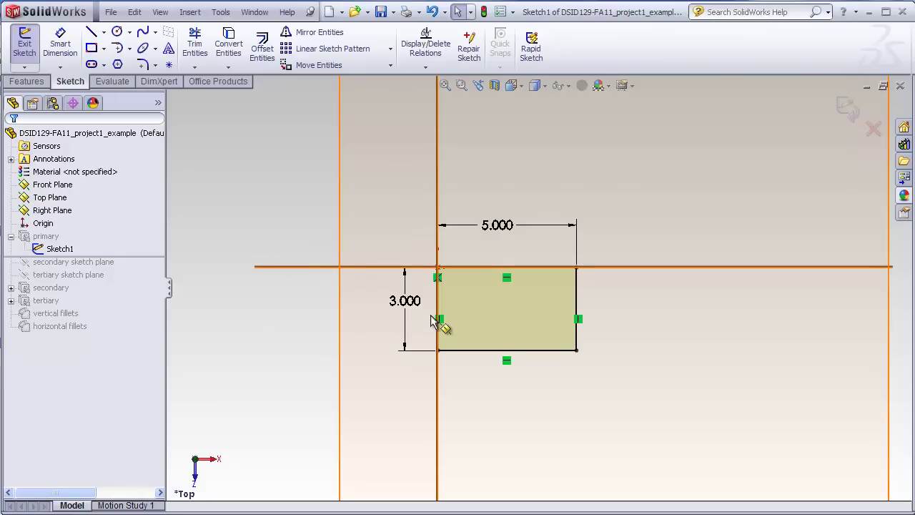
key("ctrl+7")
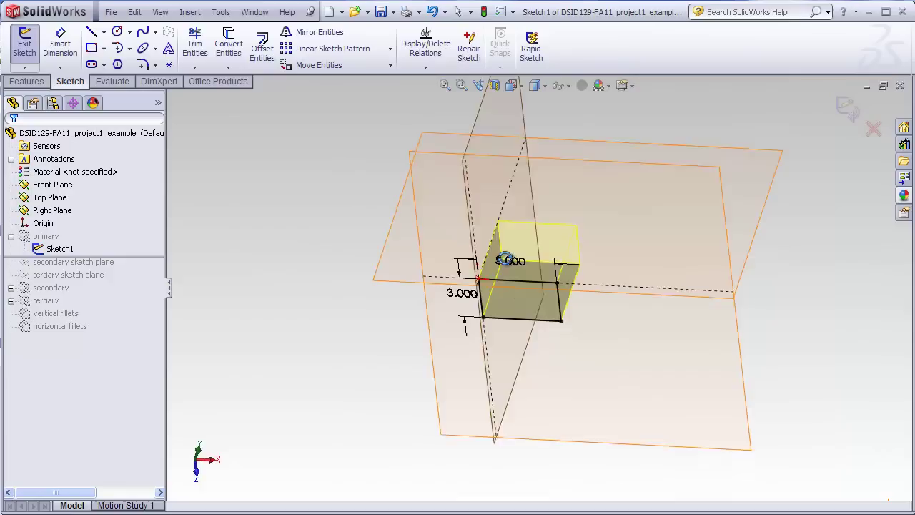
middle_click_drag(526, 233, 446, 193)
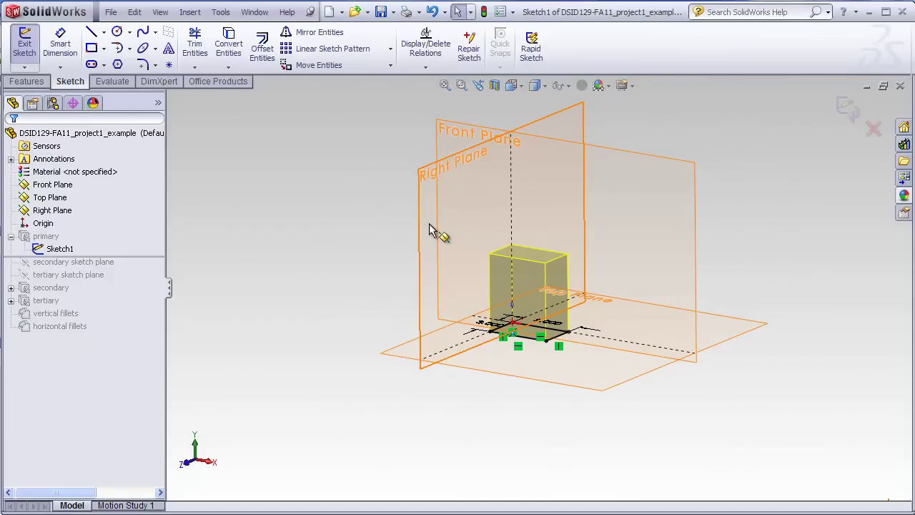
middle_click_drag(427, 229, 433, 317)
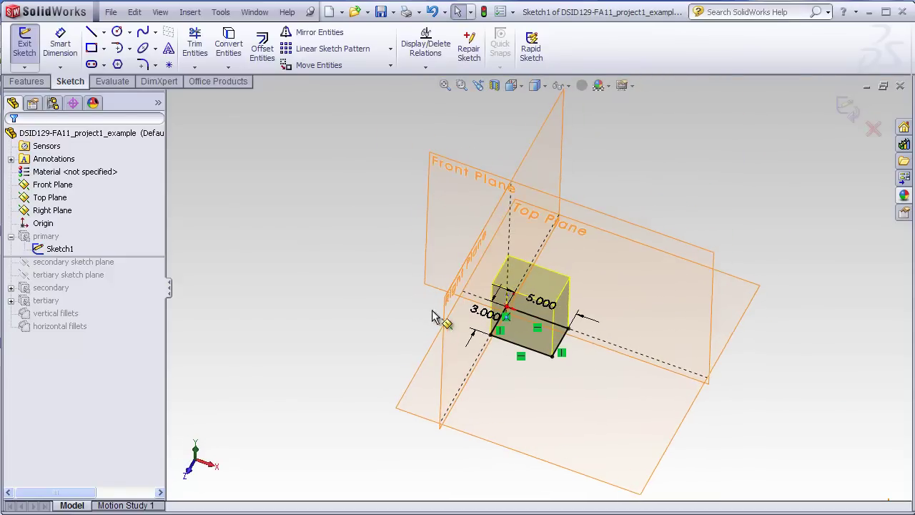
scroll(521, 336, "down", 3)
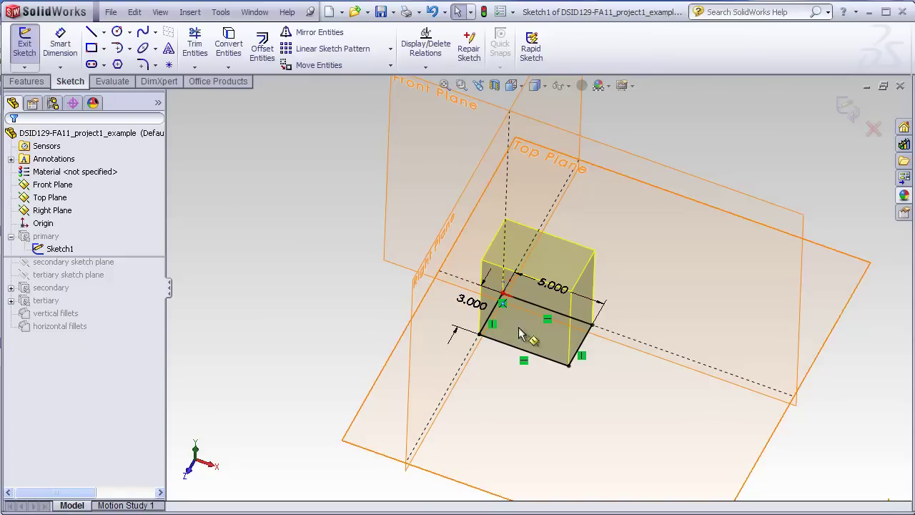
middle_click_drag(522, 363, 520, 299)
key("Escape")
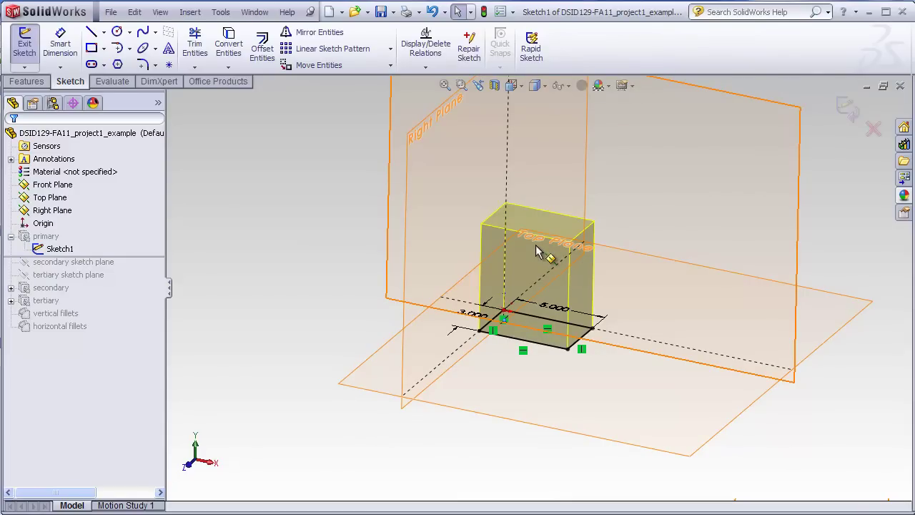
Exit Sketch1 to rebuild the primary block and fit it in view
left_click(847, 107)
key("f")
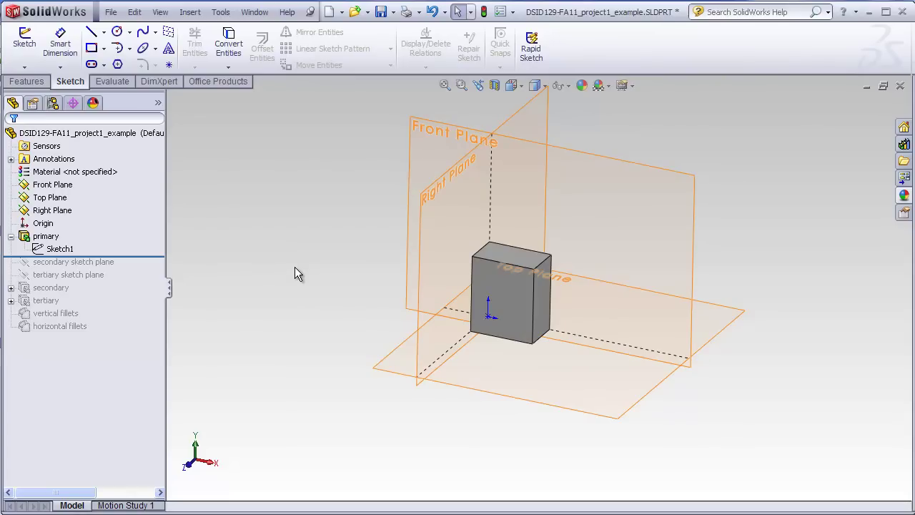
scroll(579, 175, "down", 1)
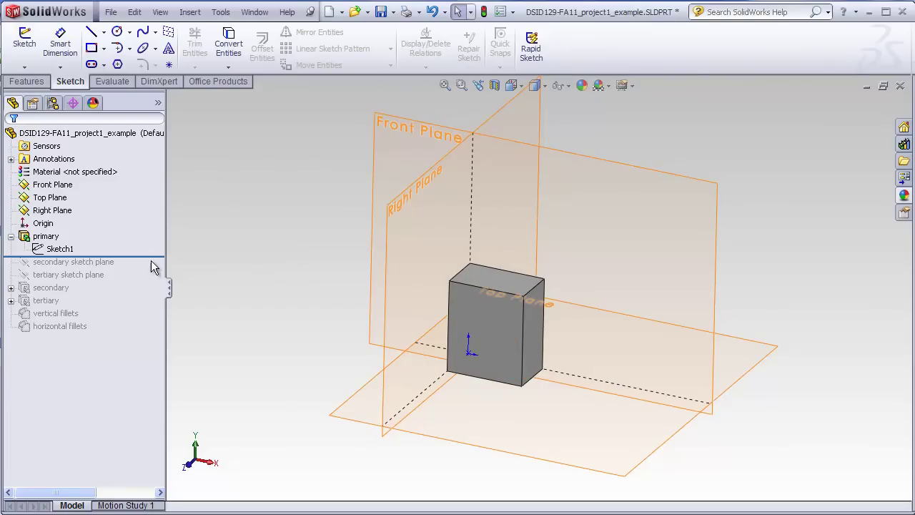
Roll forward to restore the secondary sketch plane and inspect it edge-on
left_click_drag(155, 257, 156, 266)
left_click(94, 266)
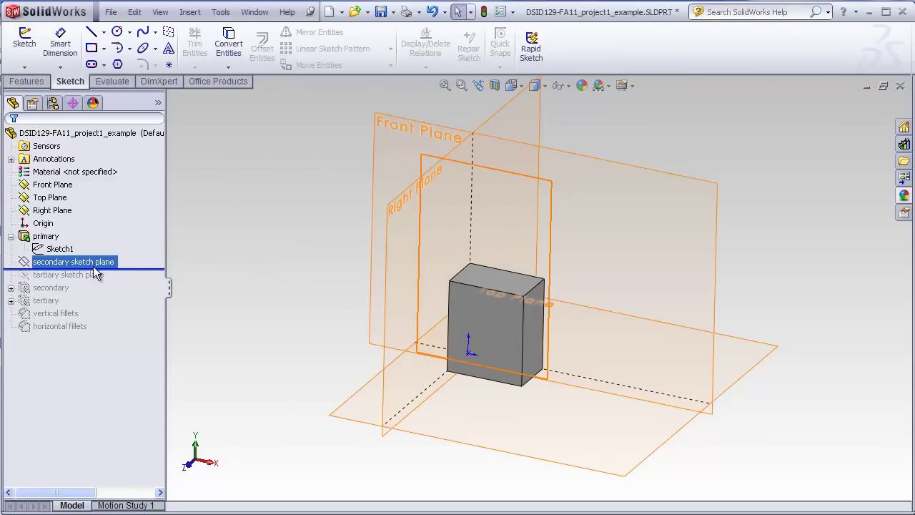
right_click(94, 264)
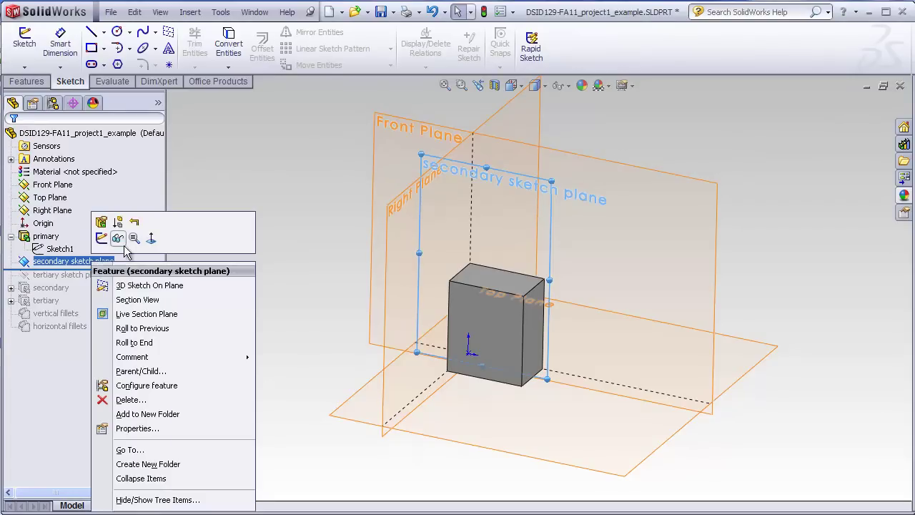
left_click(78, 266)
mouse_move(282, 222)
middle_mouse_down()
mouse_move(296, 292)
mouse_move(288, 372)
middle_mouse_up()
scroll(435, 286, "down", 5)
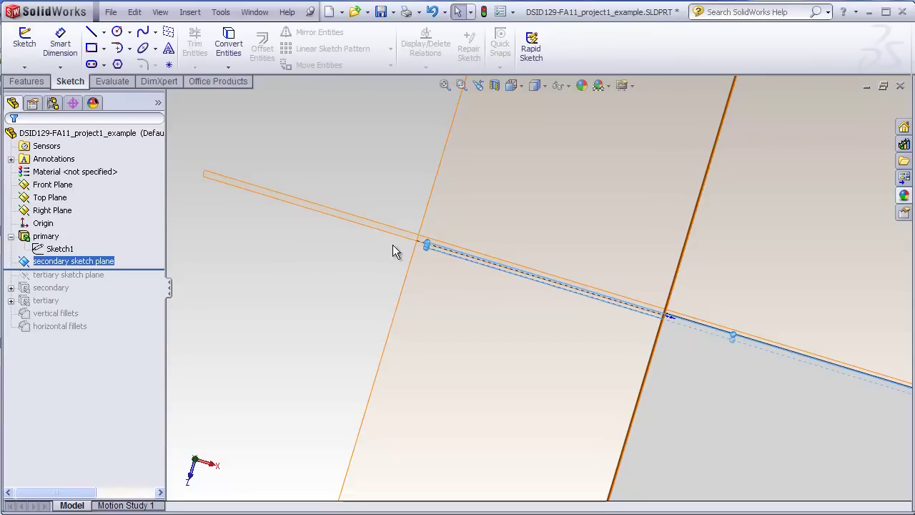
scroll(465, 381, "up", 5)
mouse_move(465, 382)
middle_mouse_down()
mouse_move(455, 374)
mouse_move(458, 229)
middle_mouse_up()
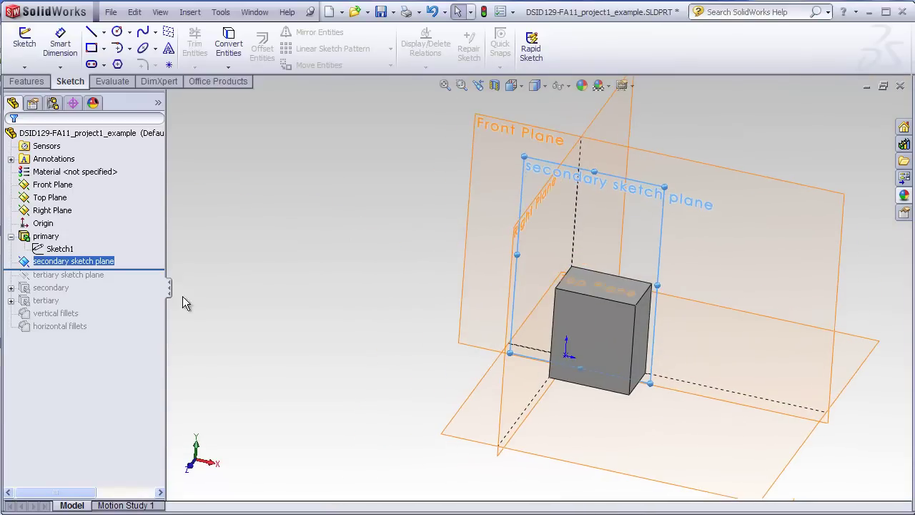
Roll forward to restore the tertiary sketch plane and view the planes from above
left_click_drag(159, 271, 153, 281)
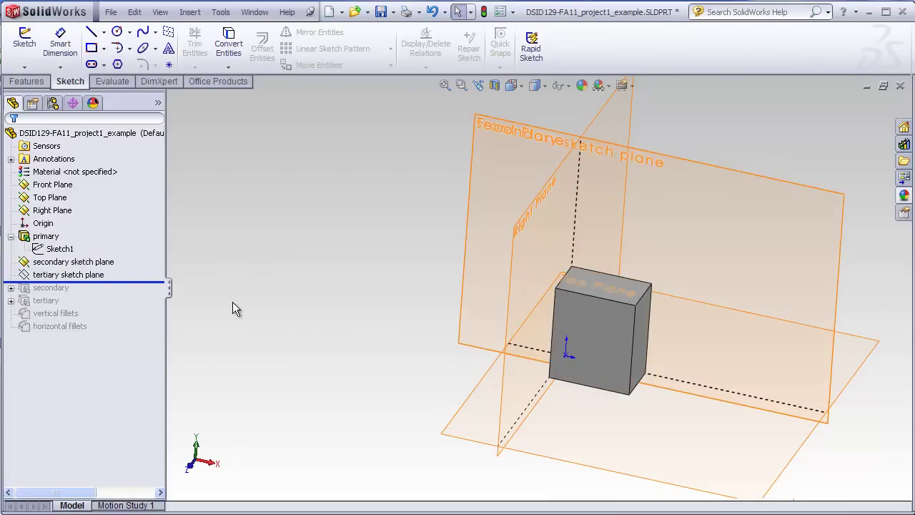
left_click(86, 277)
right_click(104, 274)
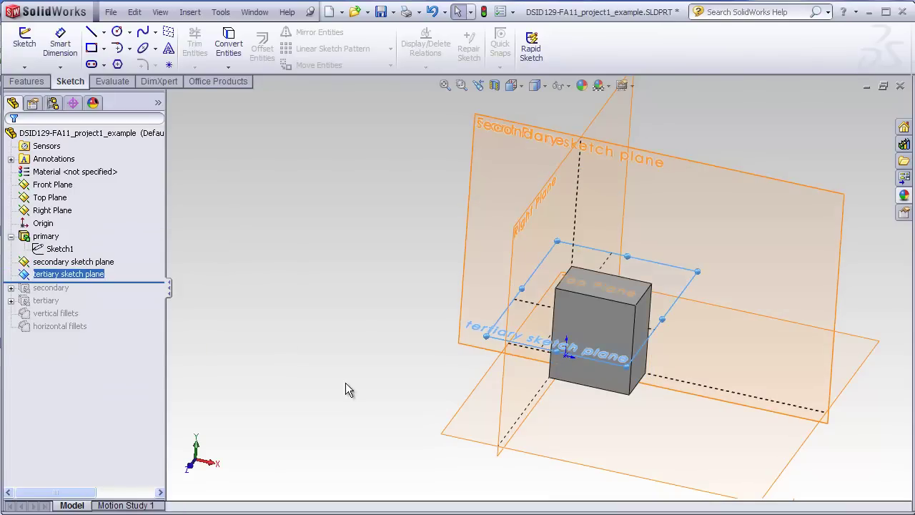
middle_click_drag(345, 383, 364, 321)
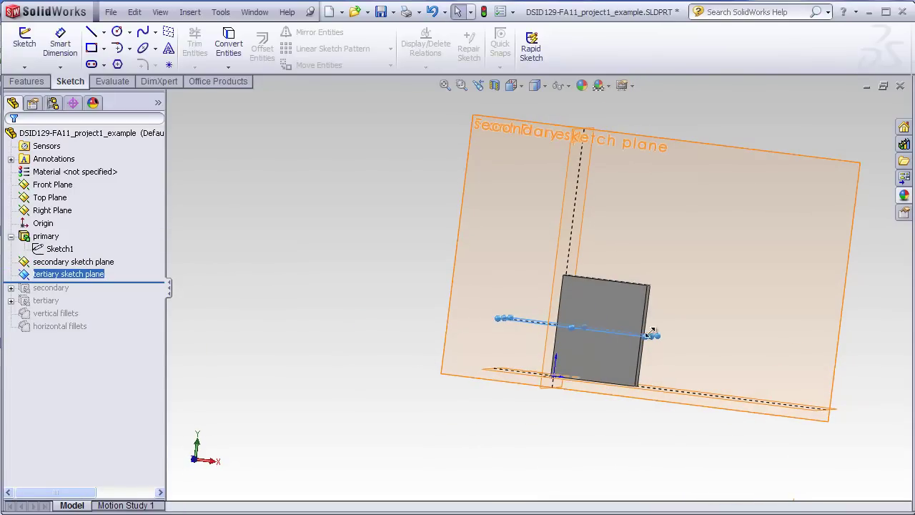
left_click(347, 310)
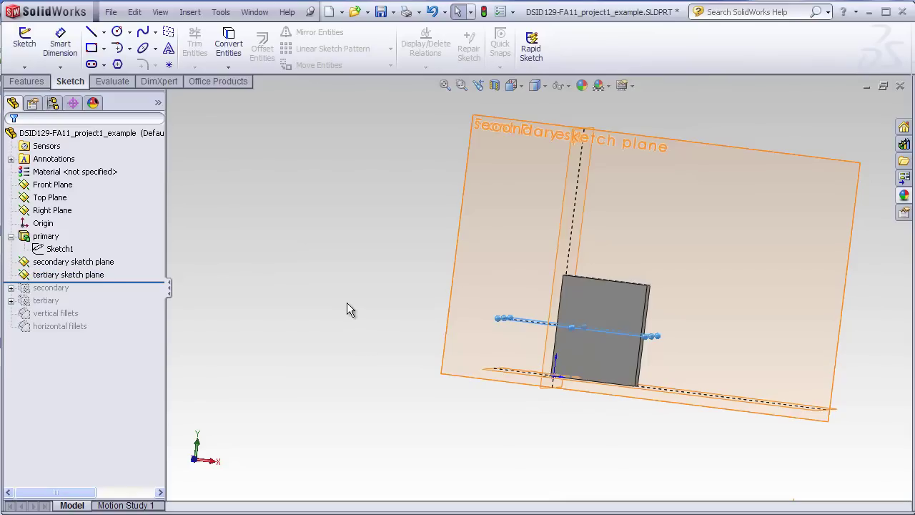
middle_click_drag(341, 308, 330, 332)
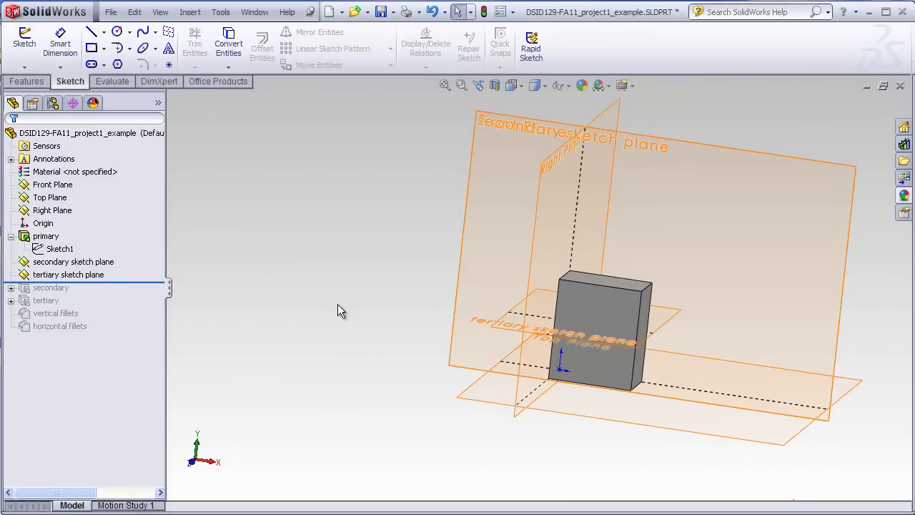
Check the secondary sketch plane, then roll forward to rebuild the tall secondary block
middle_click_drag(337, 304, 334, 323)
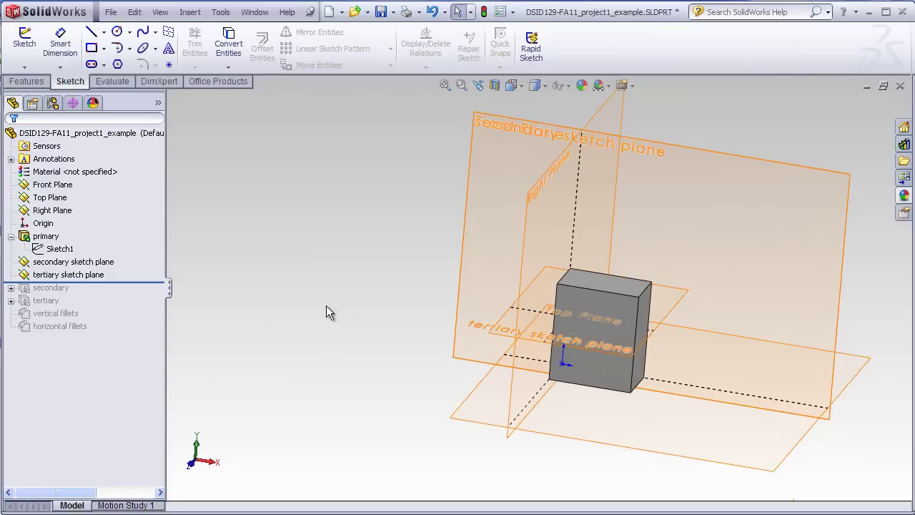
left_click(71, 262)
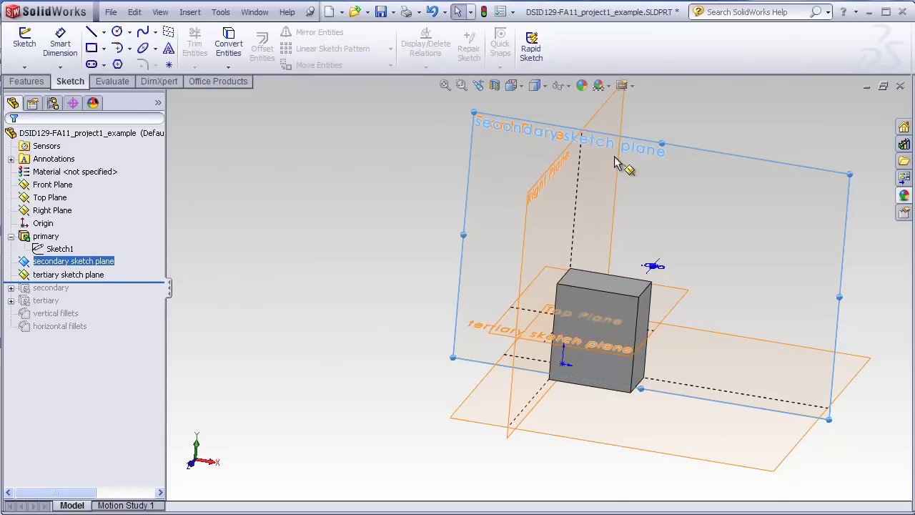
left_click(334, 297)
left_click_drag(159, 285, 175, 299)
Edit Sketch3 in Normal To view, review its 5.000 × 12.000 rectangle and offsets, then go isometric
left_click(12, 288)
left_click(57, 300)
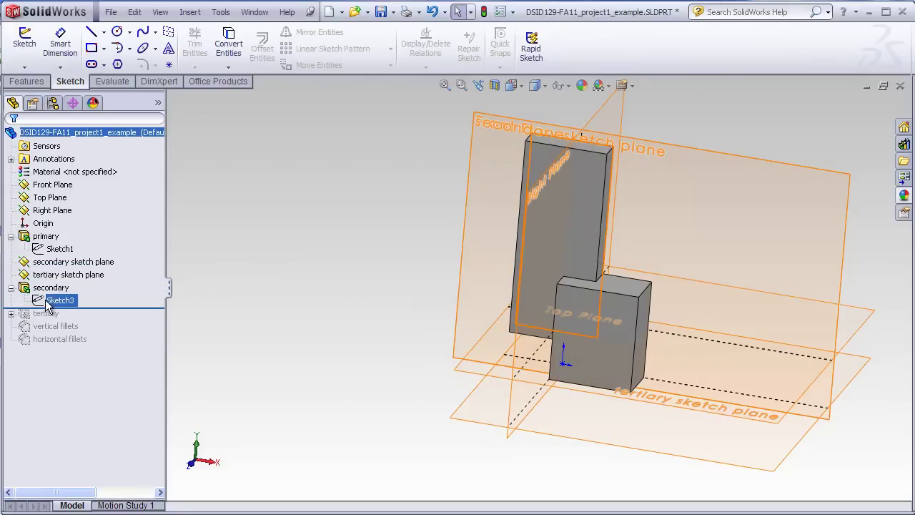
right_click(57, 301)
left_click(56, 260)
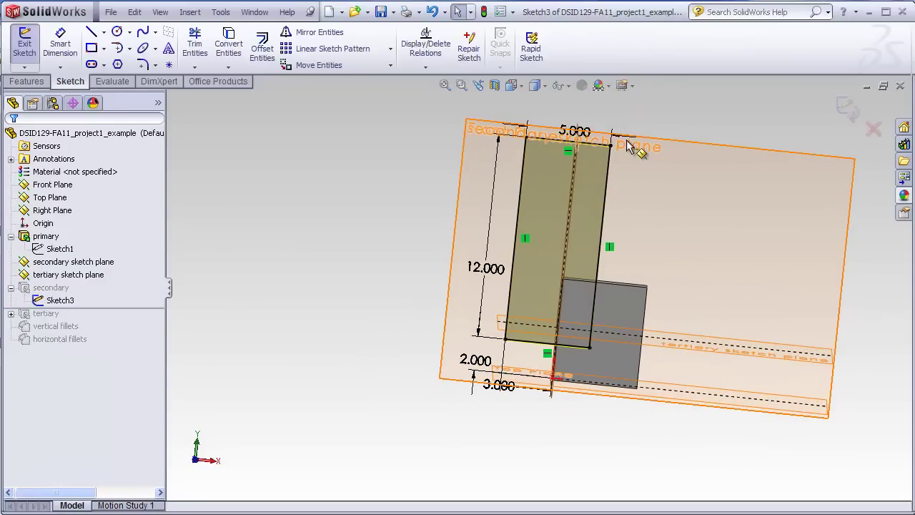
left_click(512, 86)
left_click(527, 121)
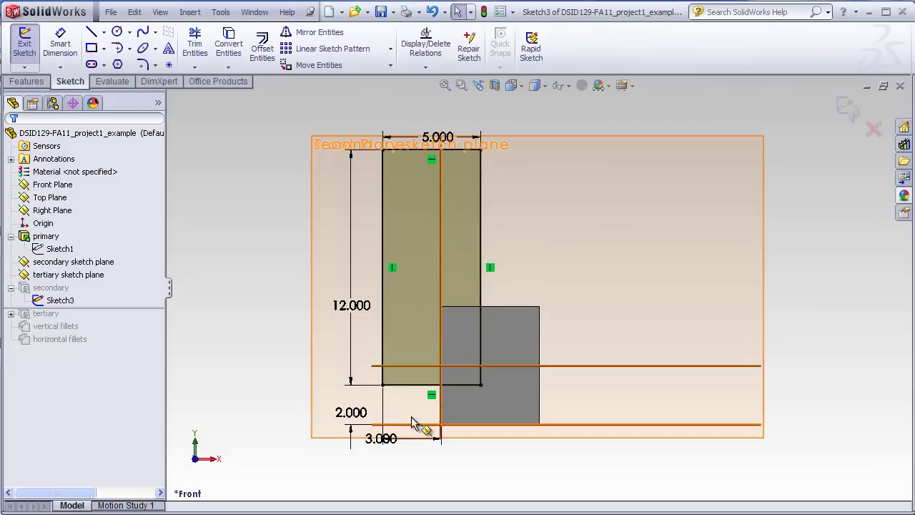
scroll(422, 418, "down", 1)
scroll(424, 415, "up", 1)
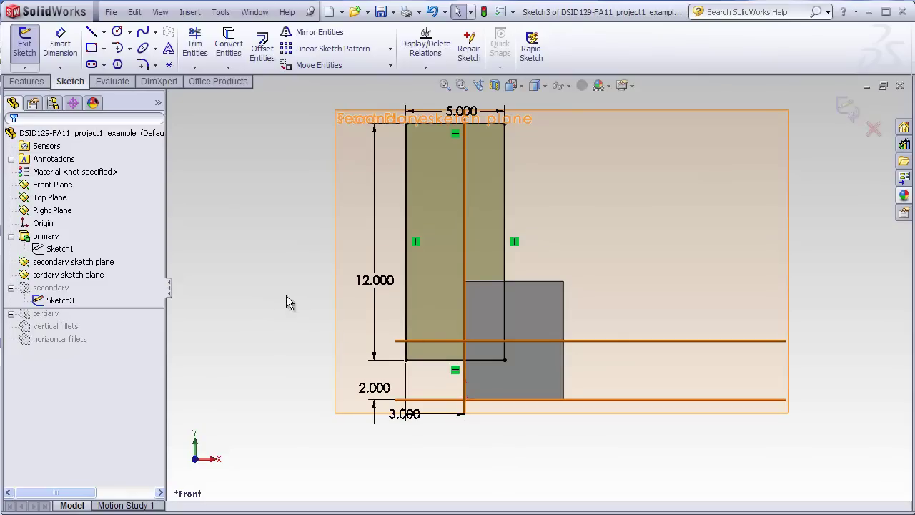
key("ctrl+7")
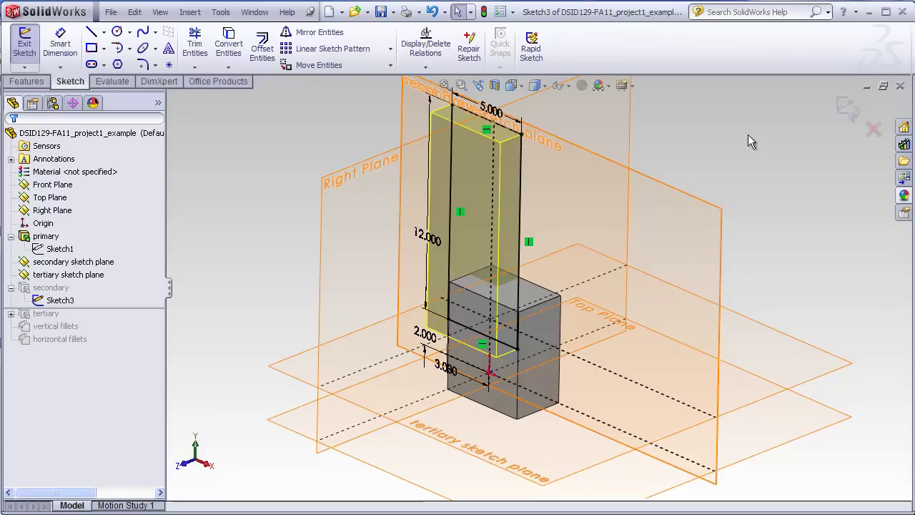
Exit Sketch3 to rebuild the secondary block and inspect it from several angles
left_click(843, 107)
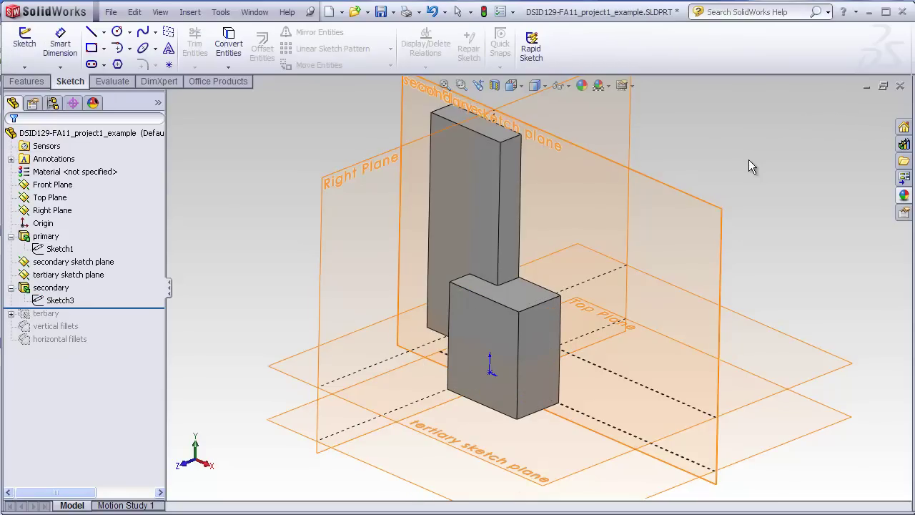
middle_click_drag(748, 160, 702, 190)
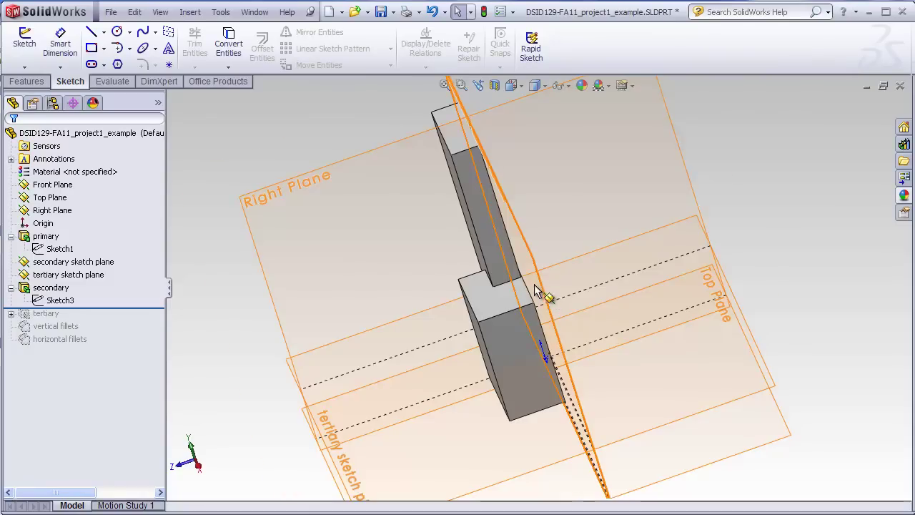
scroll(537, 289, "down", 10)
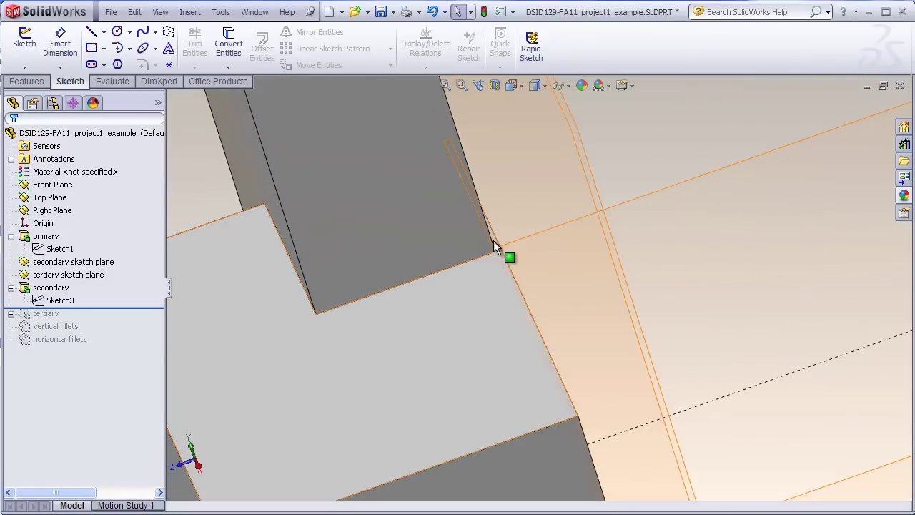
scroll(494, 243, "down", 5)
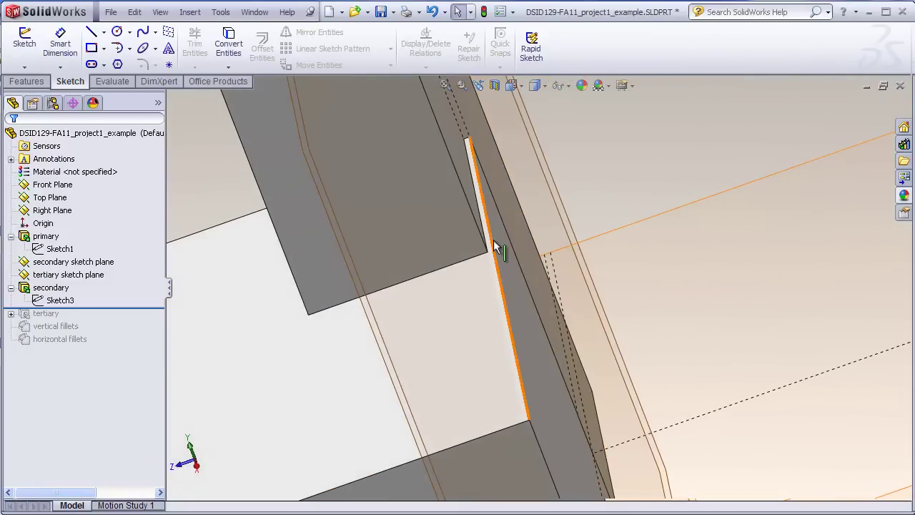
scroll(517, 289, "up", 8)
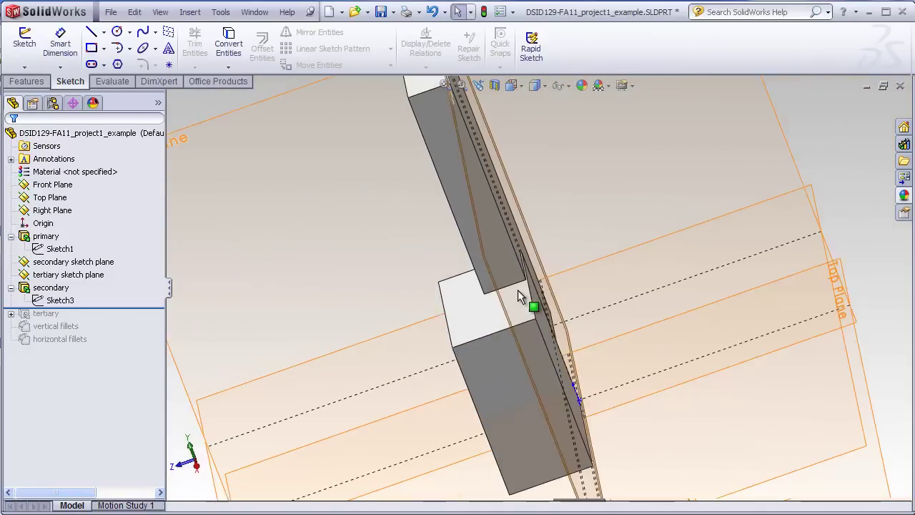
middle_click_drag(517, 289, 565, 261)
Roll the part forward to include the tertiary feature
scroll(572, 272, "up", 5)
middle_click_drag(605, 302, 529, 341)
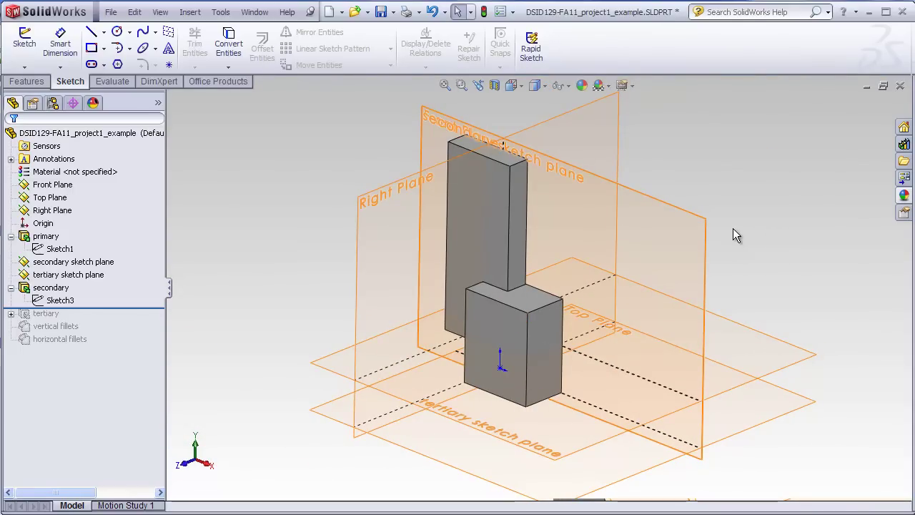
middle_click_drag(733, 231, 600, 337)
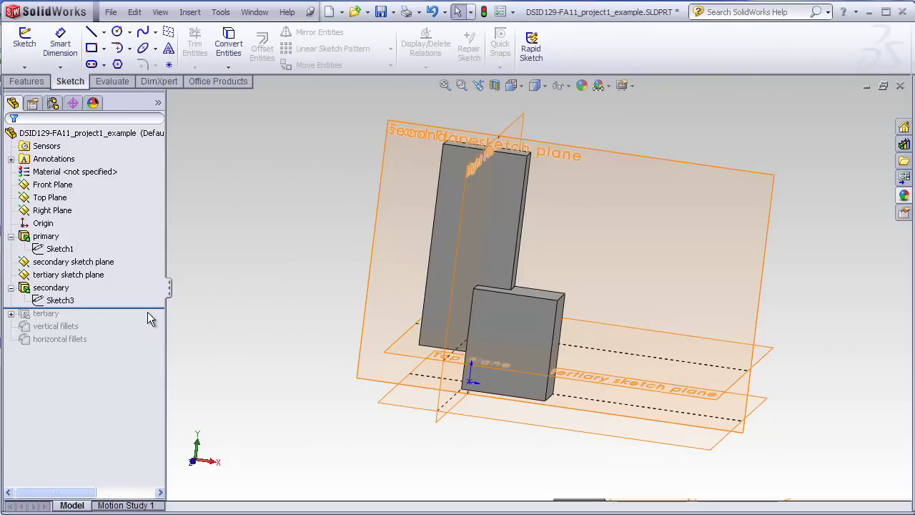
left_click_drag(136, 309, 137, 317)
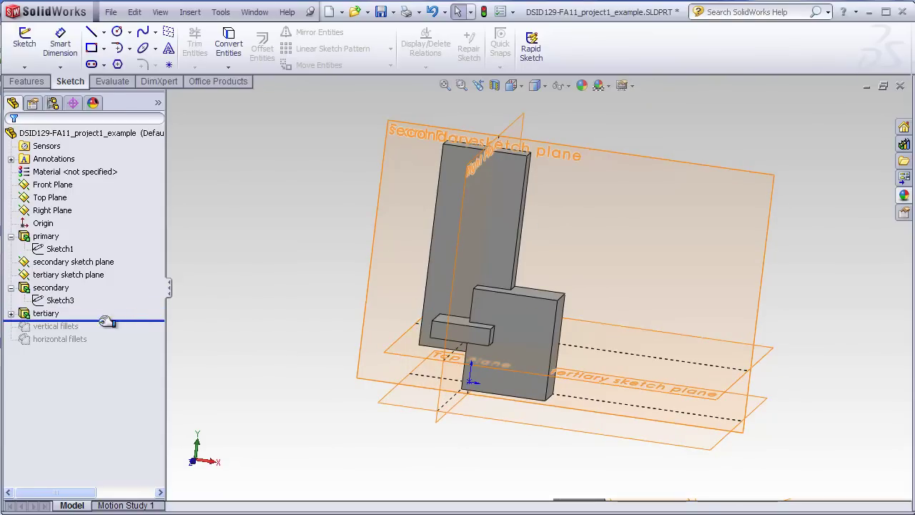
Edit the tertiary feature's Sketch2 and view it from the Top
left_click(11, 313)
left_click(57, 325)
right_click(54, 330)
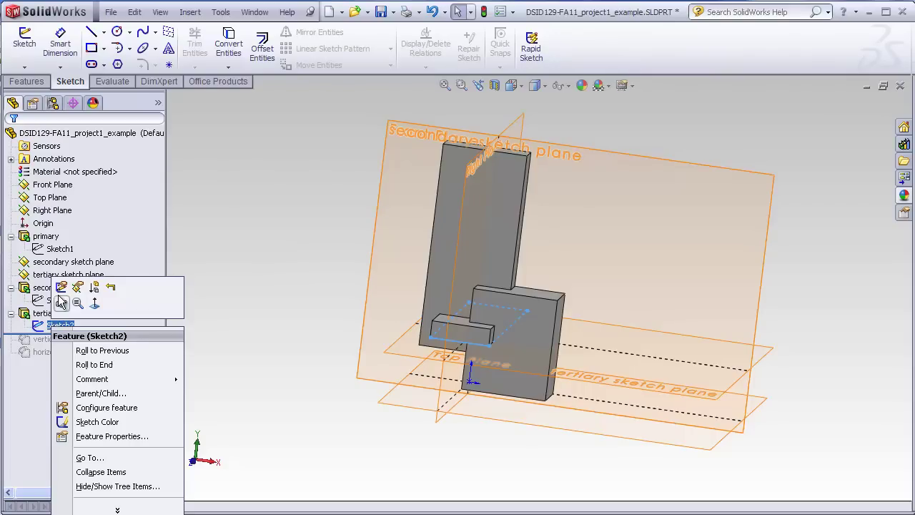
left_click(60, 289)
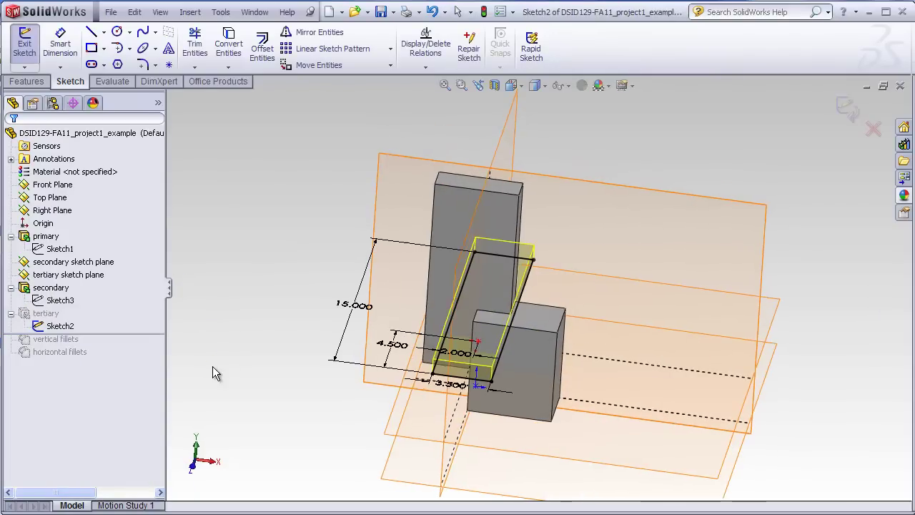
left_click(394, 436)
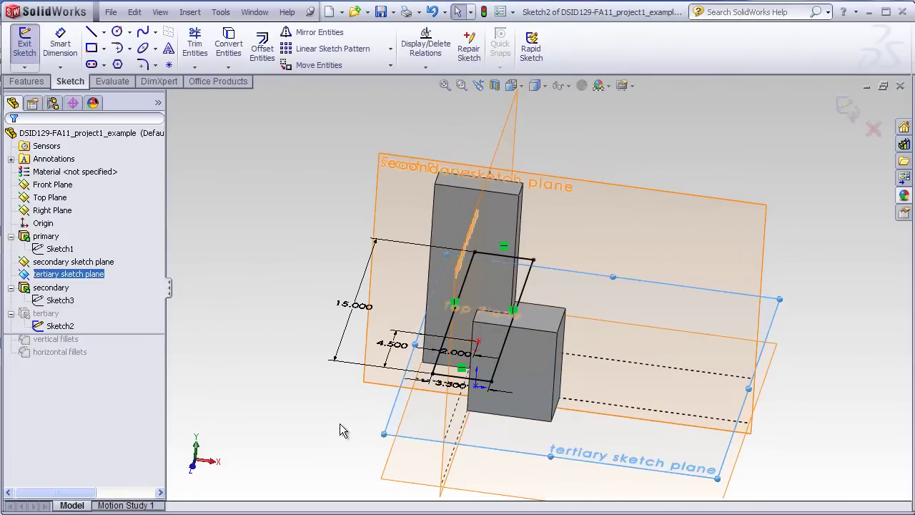
left_click(338, 422)
middle_click_drag(286, 340, 290, 362)
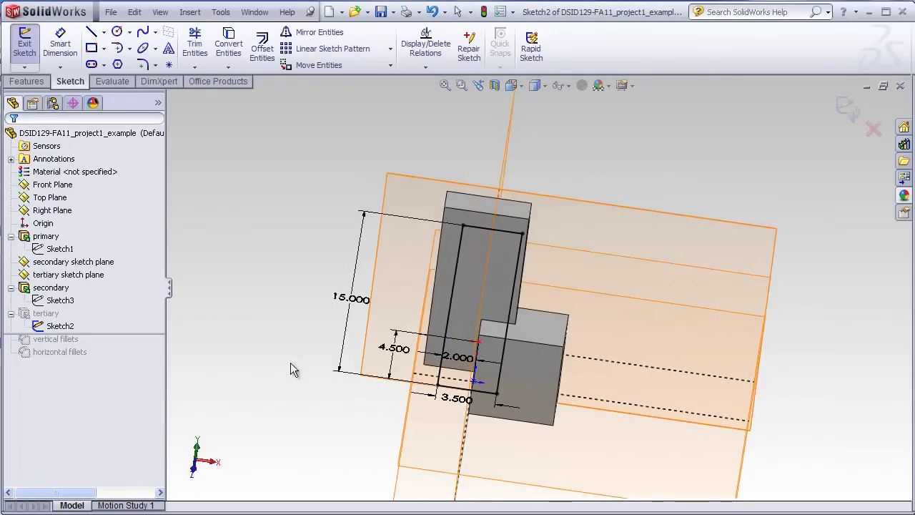
left_click(511, 85)
left_click(528, 104)
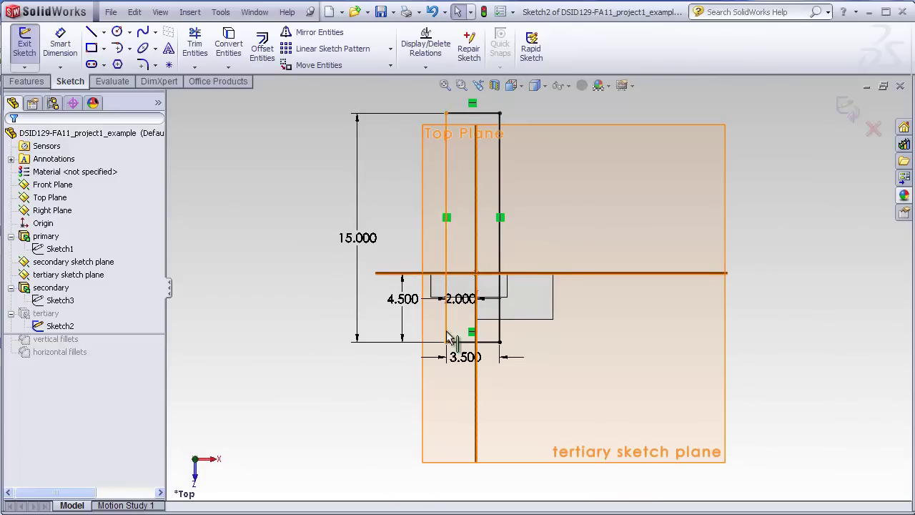
Review Sketch2's 3.500 by 15.000 rectangle, then exit to rebuild the tertiary bar
scroll(528, 133, "down", 1)
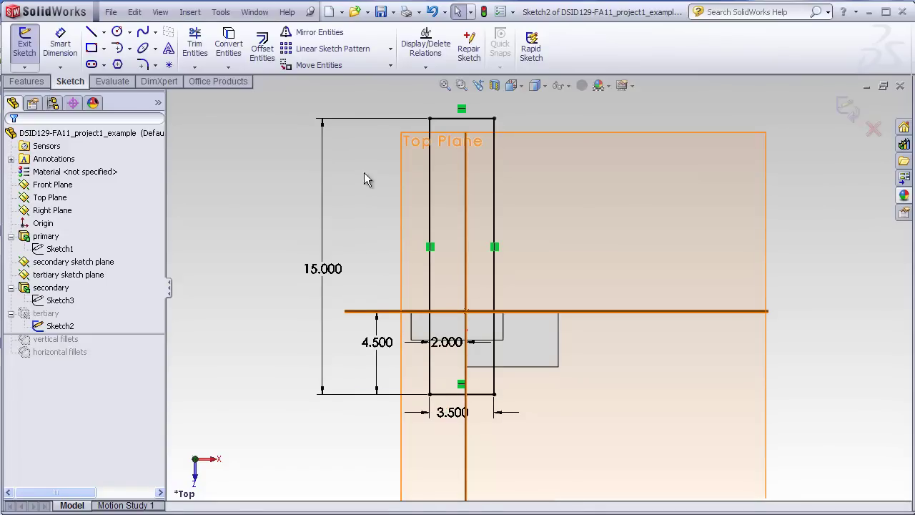
scroll(458, 368, "down", 1)
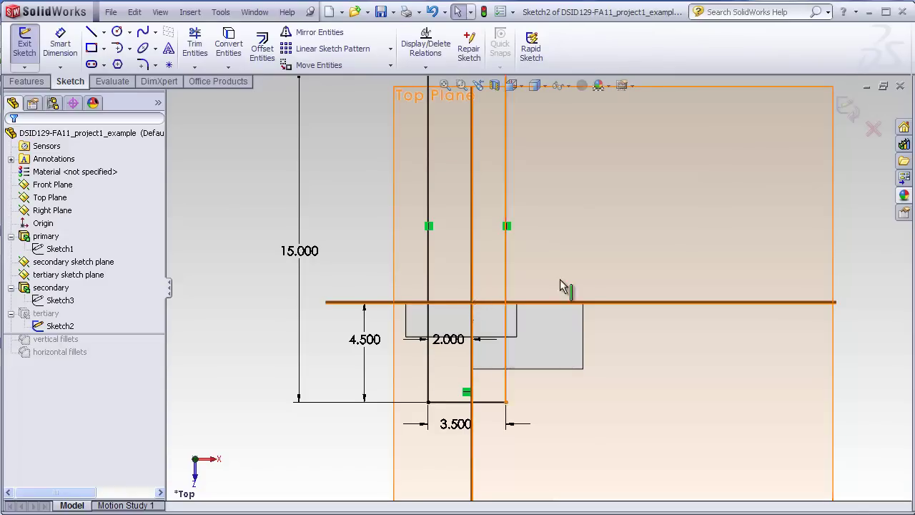
scroll(551, 243, "up", 3)
scroll(502, 414, "down", 2)
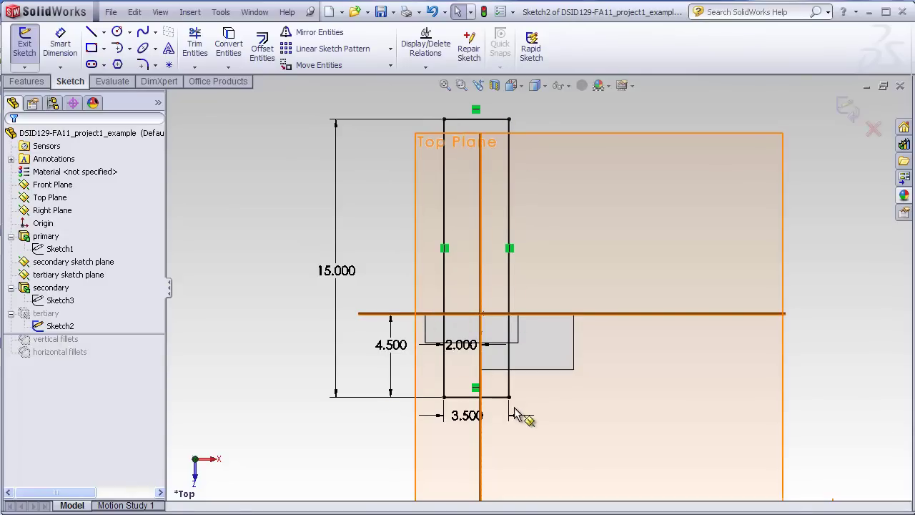
mouse_move(521, 415)
middle_mouse_down()
mouse_move(535, 312)
mouse_move(498, 247)
mouse_move(499, 220)
mouse_move(462, 381)
middle_mouse_up()
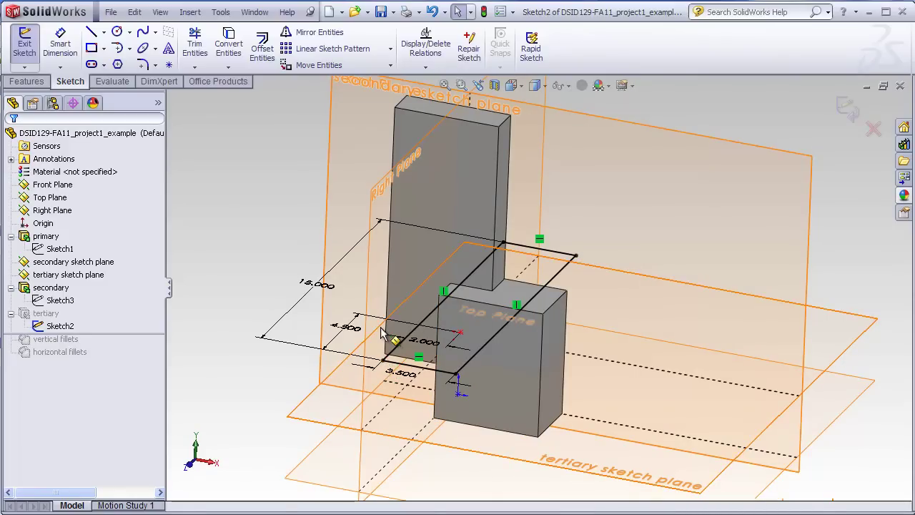
left_click(848, 107)
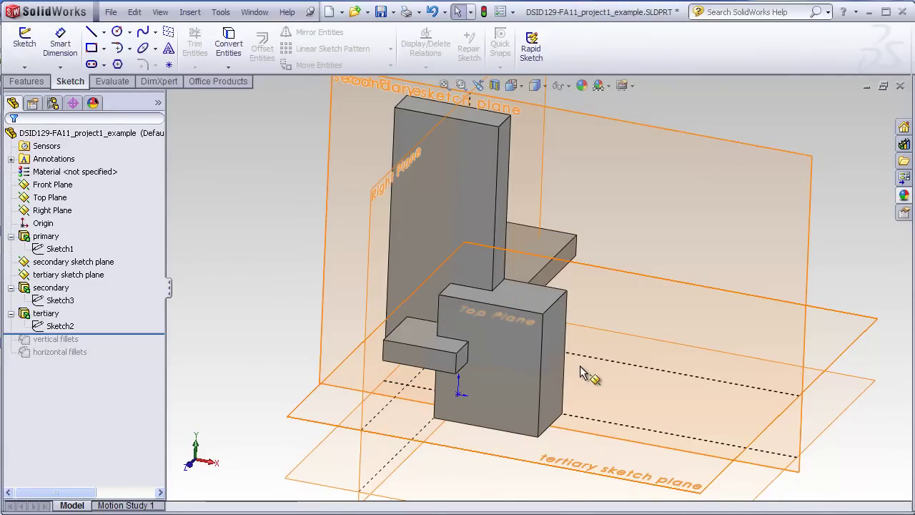
Zoom out and rotate the three-block part, then open the View menu
scroll(583, 372, "up", 3)
middle_click_drag(588, 373, 564, 347)
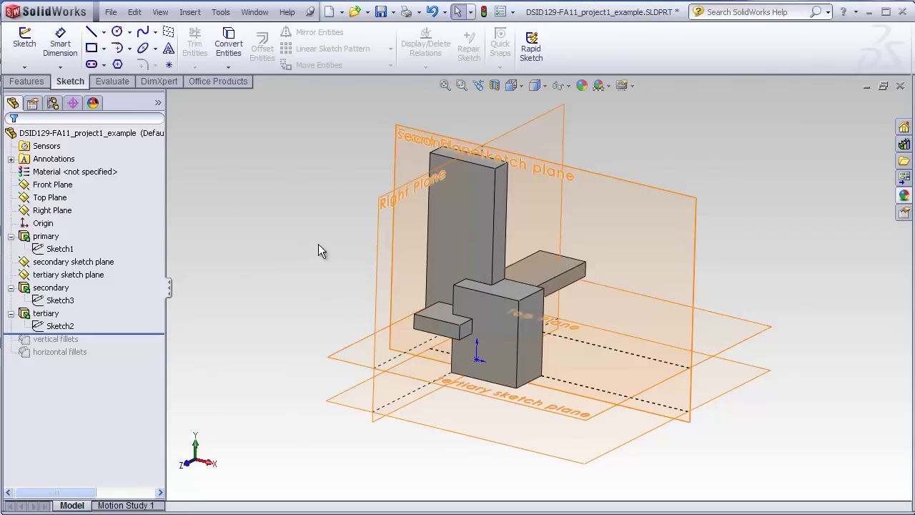
left_click(160, 12)
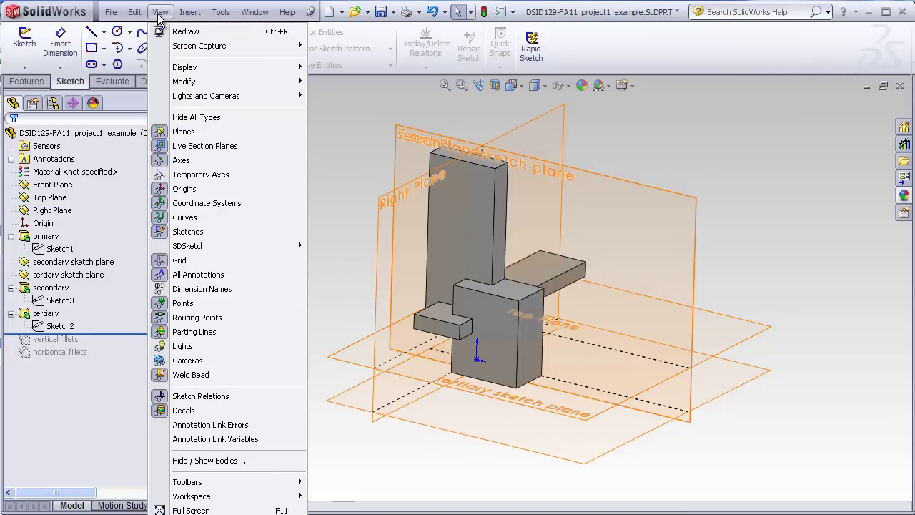
Hide all planes, origins and labels with Hide All Types
left_click(183, 118)
scroll(510, 229, "down", 3)
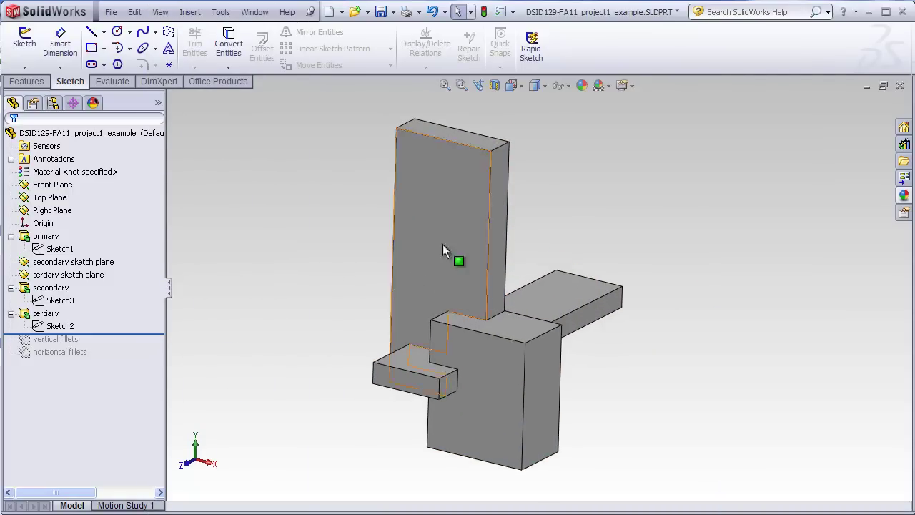
middle_click_drag(261, 340, 258, 338)
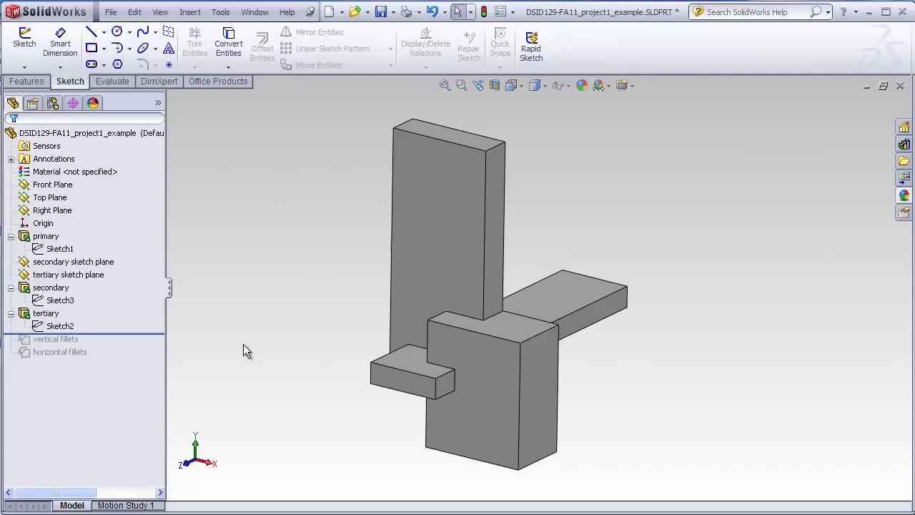
Roll forward past the vertical and horizontal fillets to inspect them, then roll back before both
left_click_drag(163, 334, 161, 345)
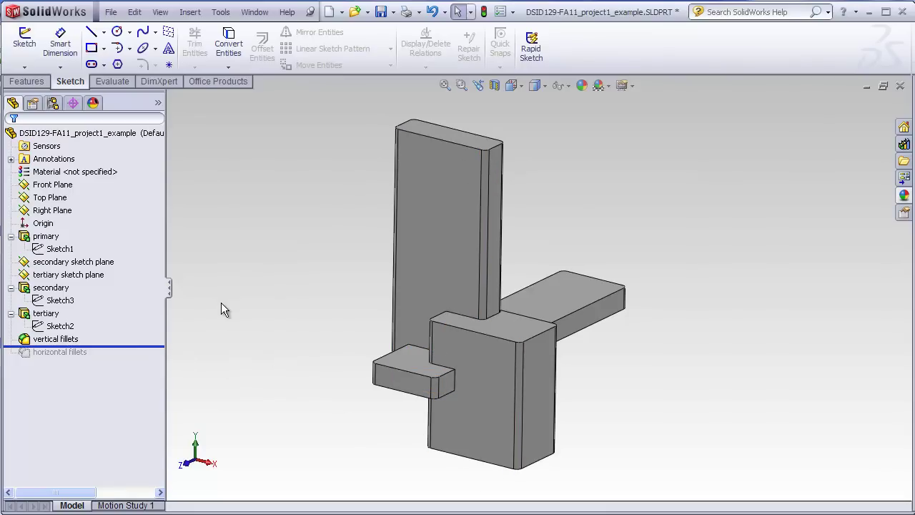
left_click_drag(149, 348, 162, 357)
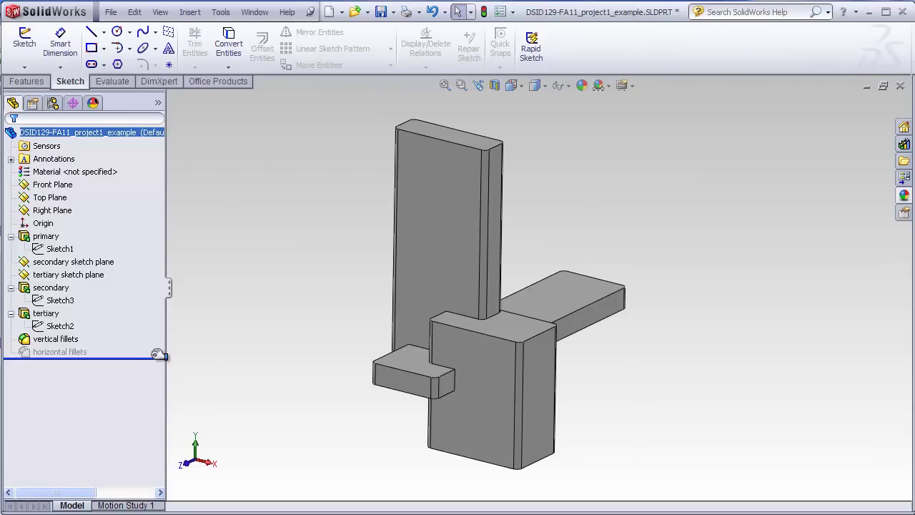
scroll(428, 145, "down", 5)
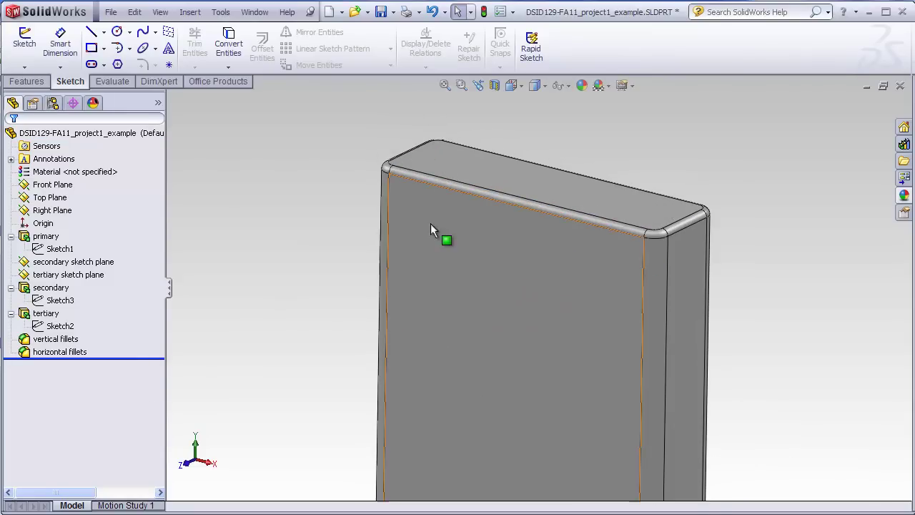
scroll(623, 261, "down", 3)
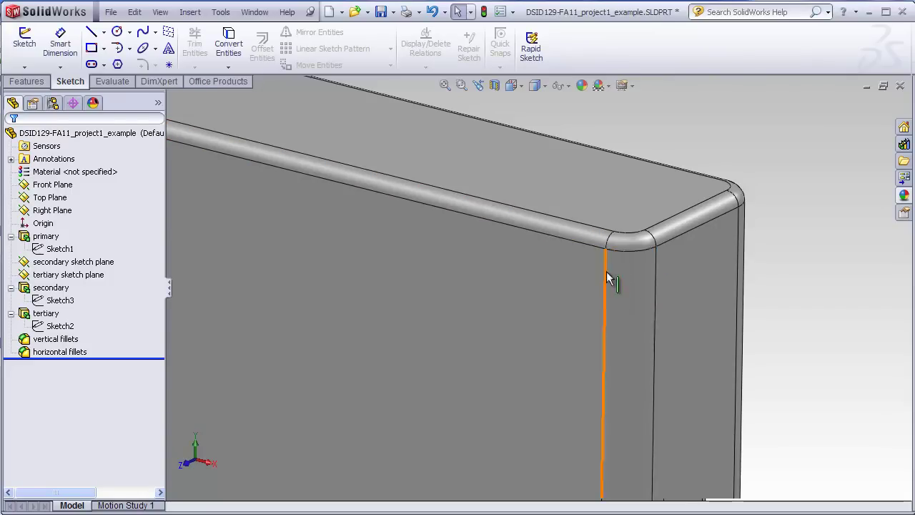
scroll(631, 274, "up", 3)
scroll(583, 257, "down", 3)
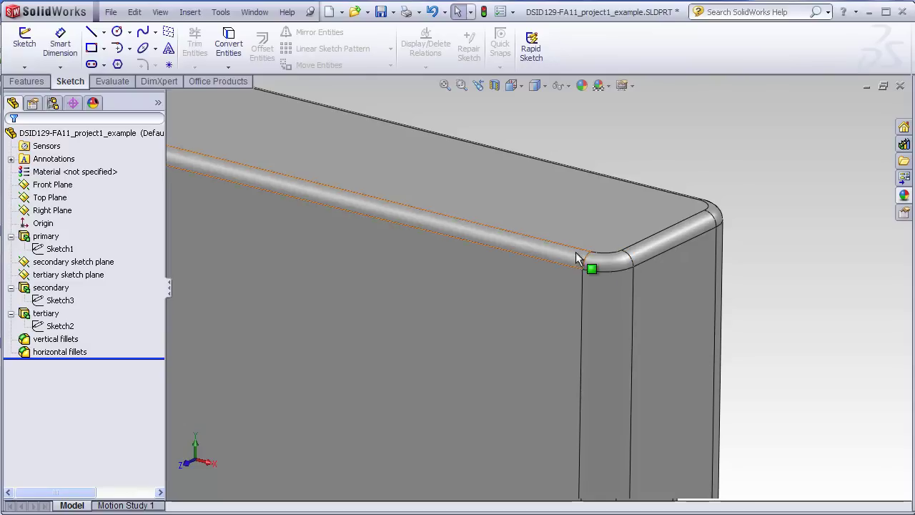
scroll(636, 229, "up", 1)
scroll(598, 192, "up", 1)
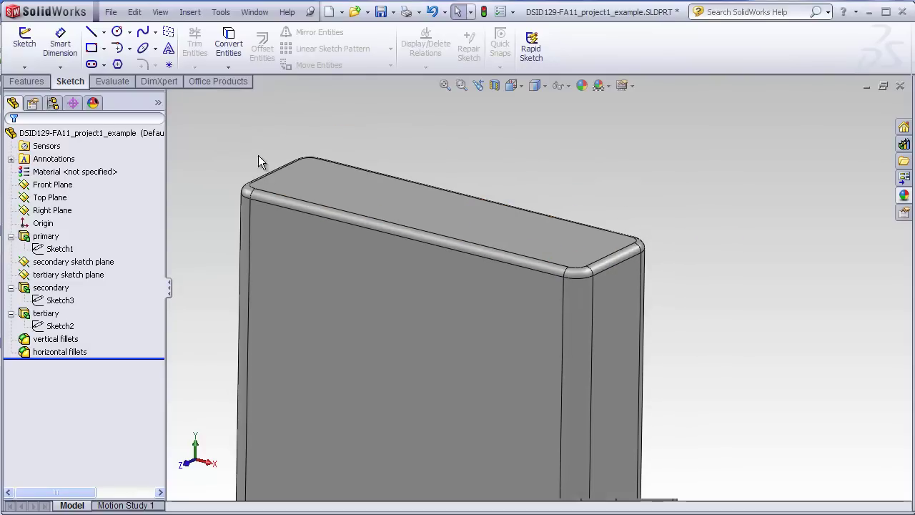
left_click(444, 86)
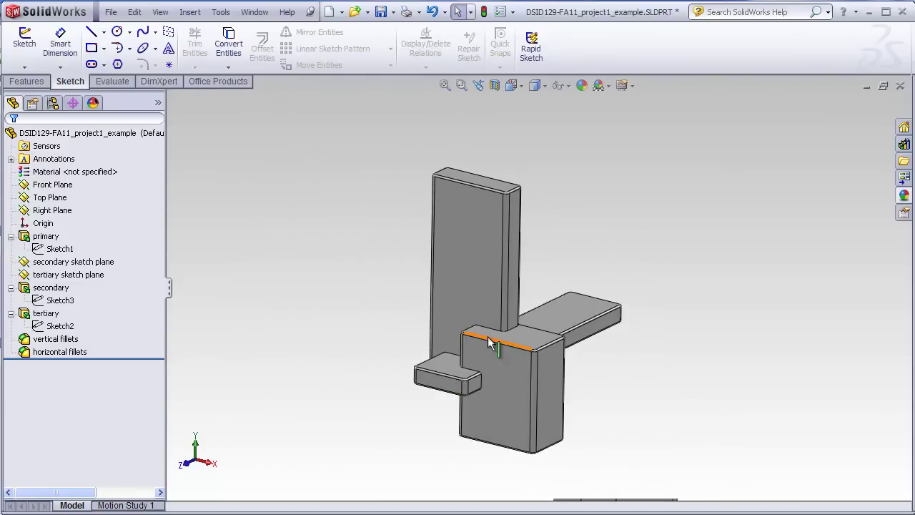
scroll(499, 335, "down", 5)
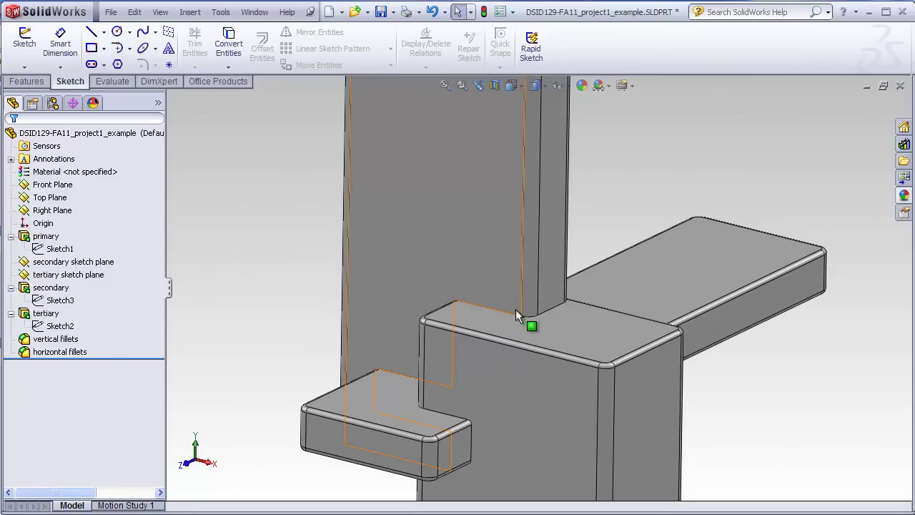
scroll(521, 307, "up", 3)
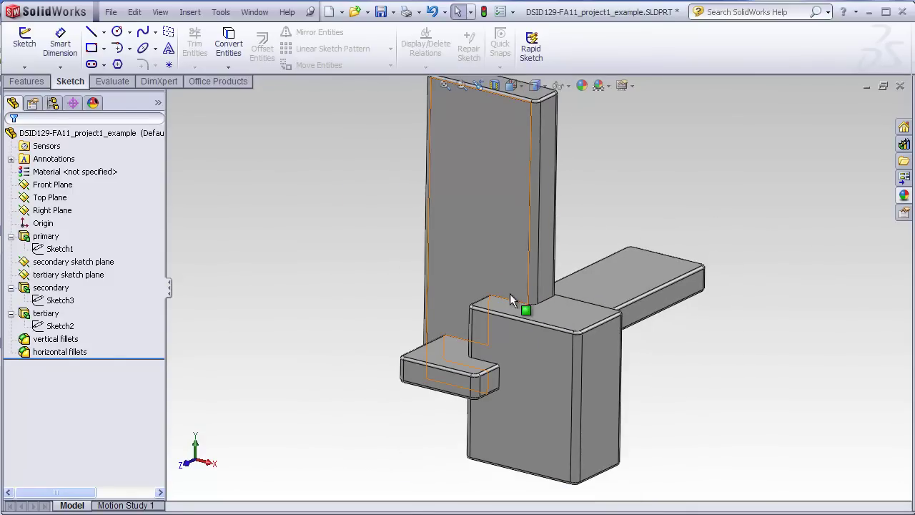
scroll(520, 287, "up", 1)
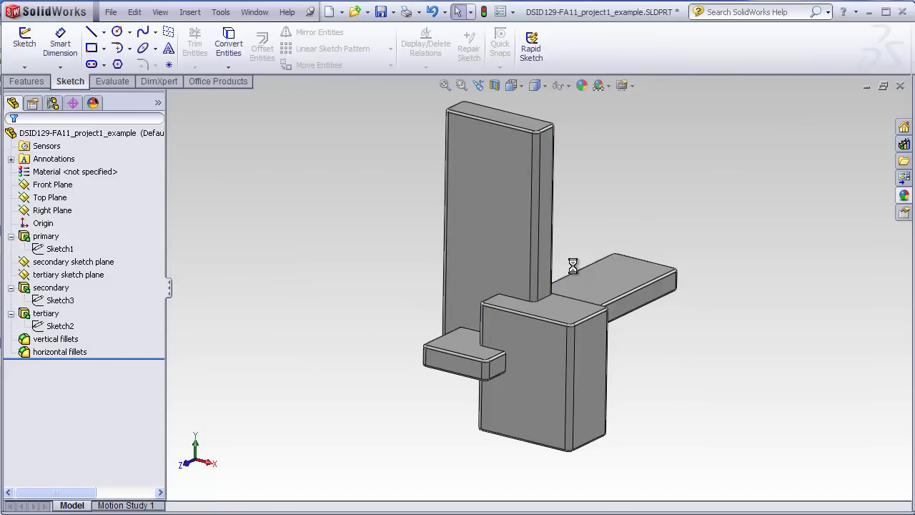
left_click_drag(150, 359, 157, 333)
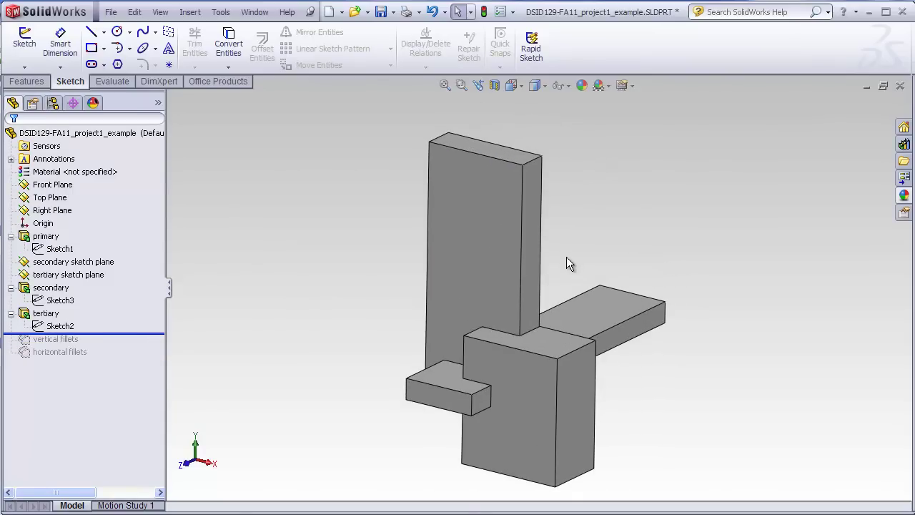
Start a fillet and select the vertical edges of the tall block, small bar and secondary block
left_click(30, 83)
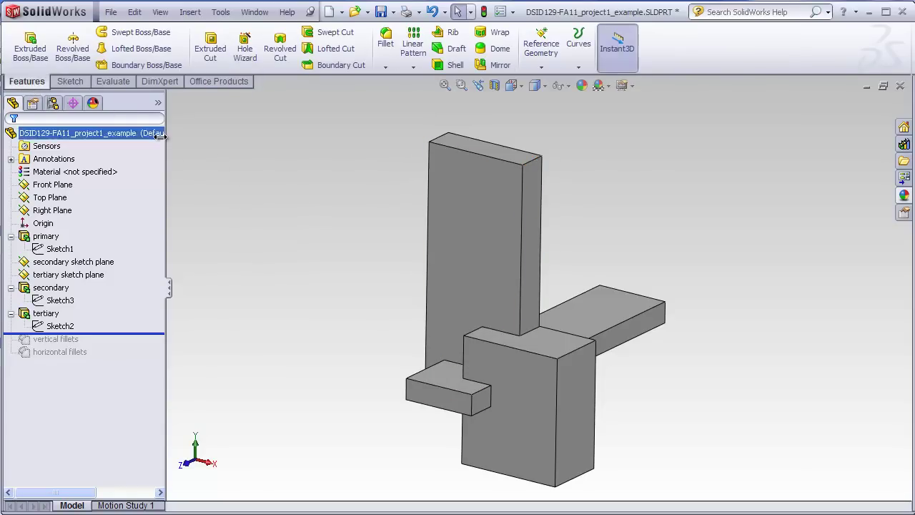
left_click(380, 57)
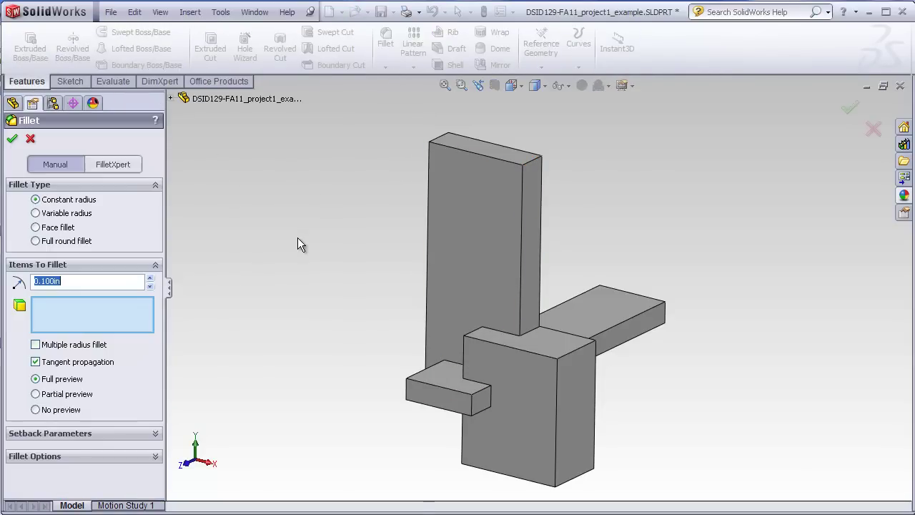
left_click(429, 174)
left_click(523, 210)
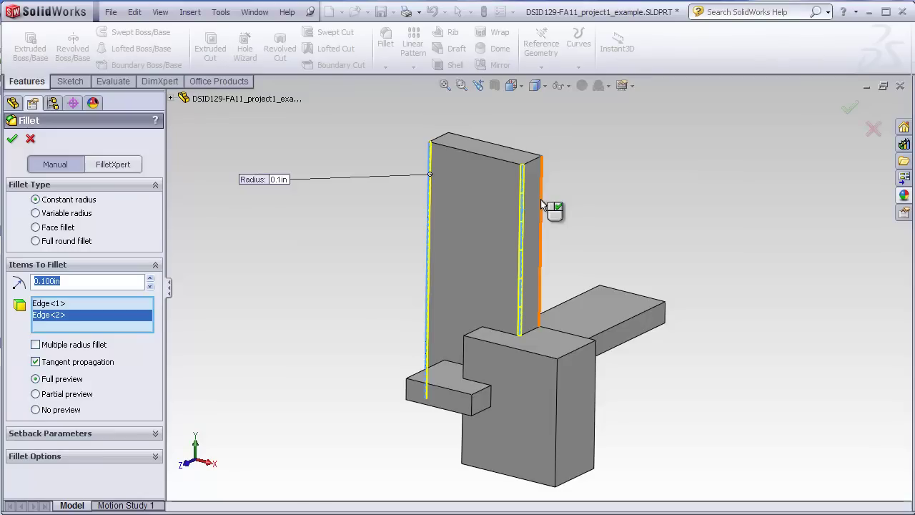
left_click(431, 207)
middle_click_drag(431, 207, 469, 280)
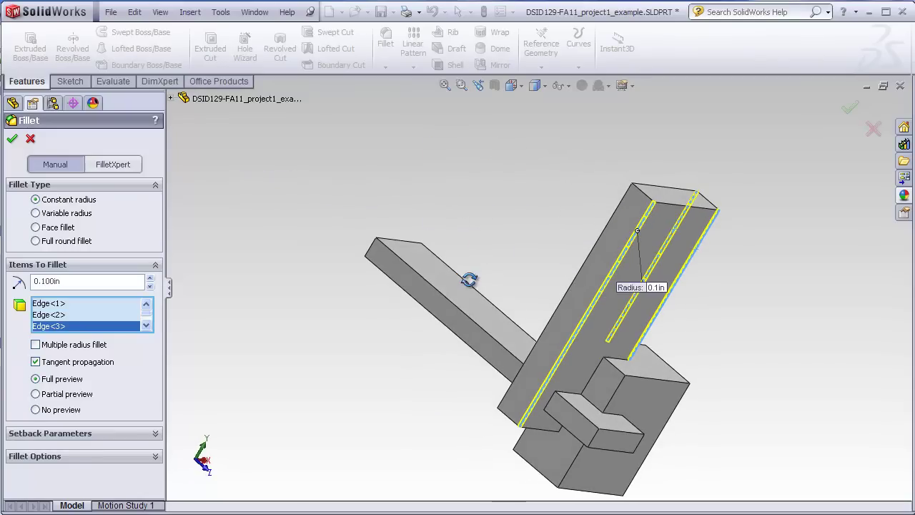
left_click(606, 229)
middle_click_drag(586, 235, 399, 175)
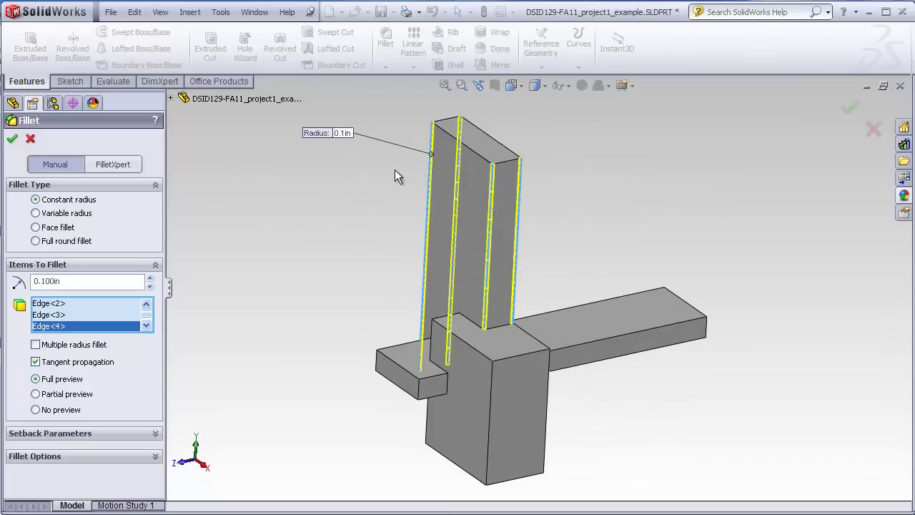
left_click(378, 363)
left_click(418, 390)
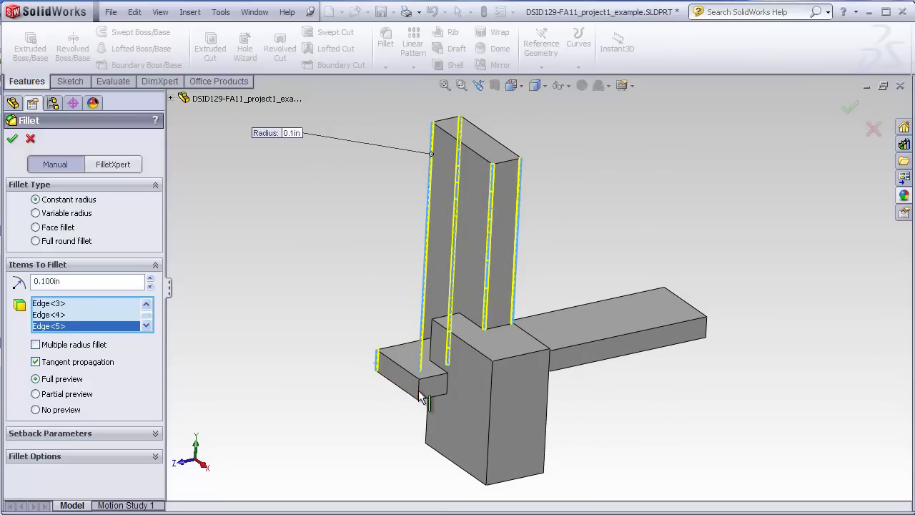
left_click(491, 396)
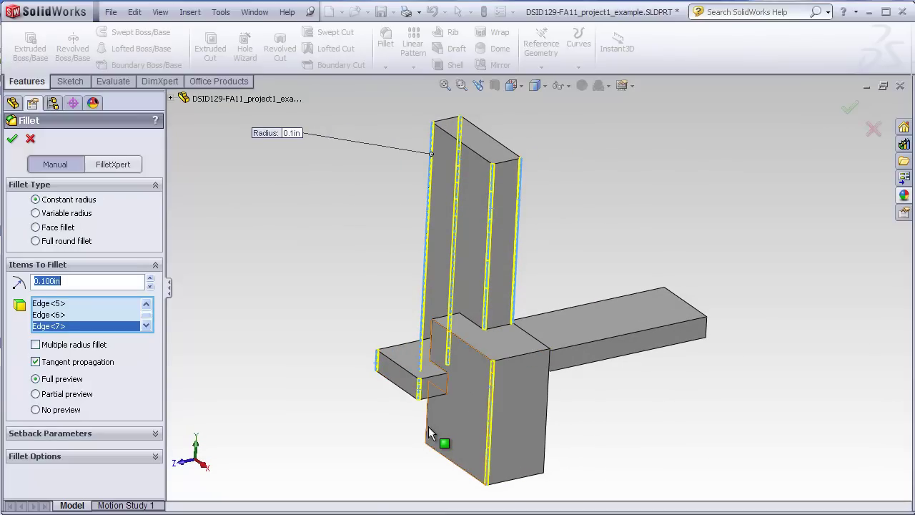
left_click(425, 426)
left_click(547, 409)
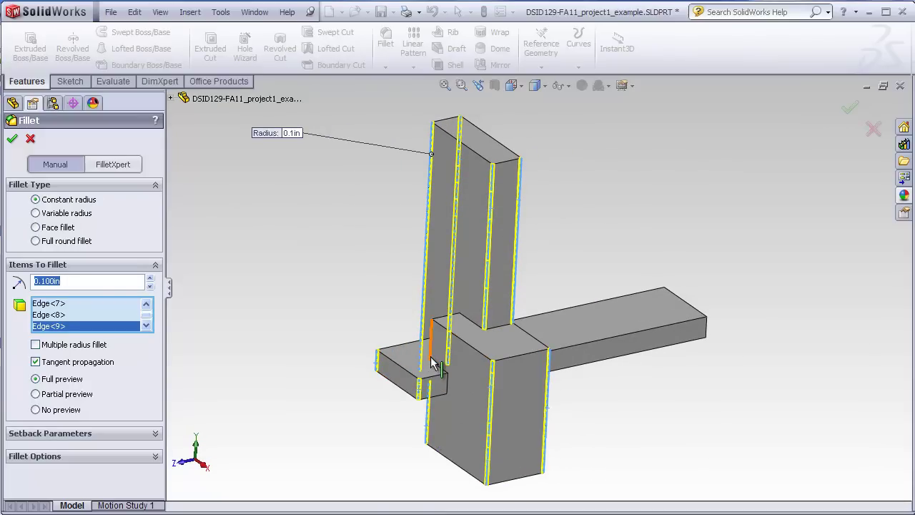
left_click(706, 330)
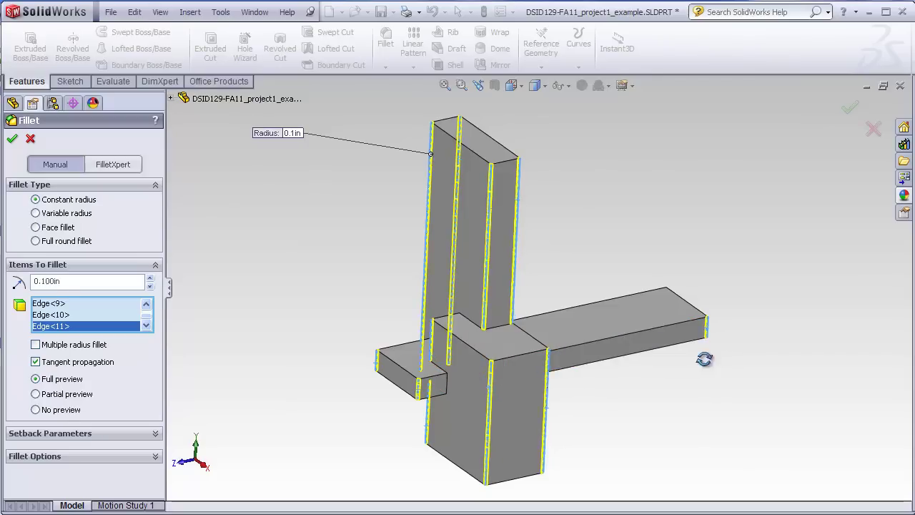
middle_click_drag(704, 360, 451, 427)
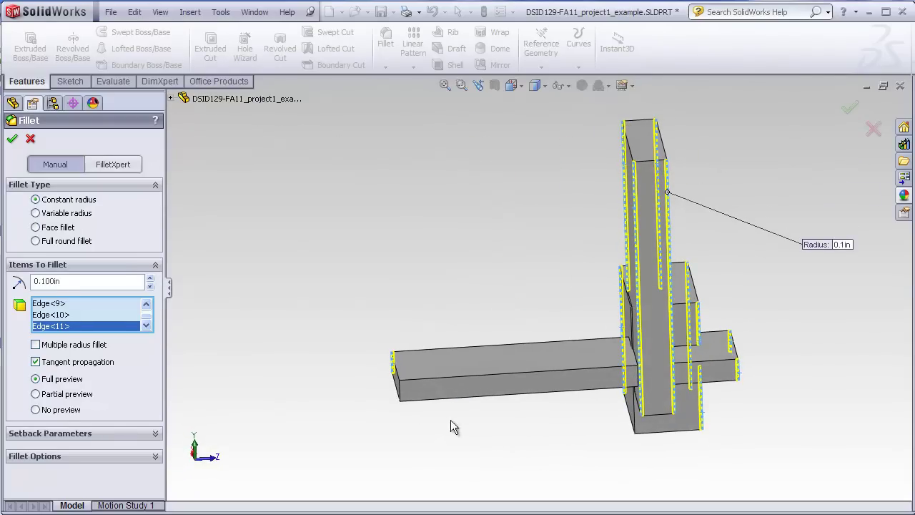
left_click(400, 390)
Set the fillet radius to 0.400in, add one more edge, and apply Fillet1
left_click(151, 279)
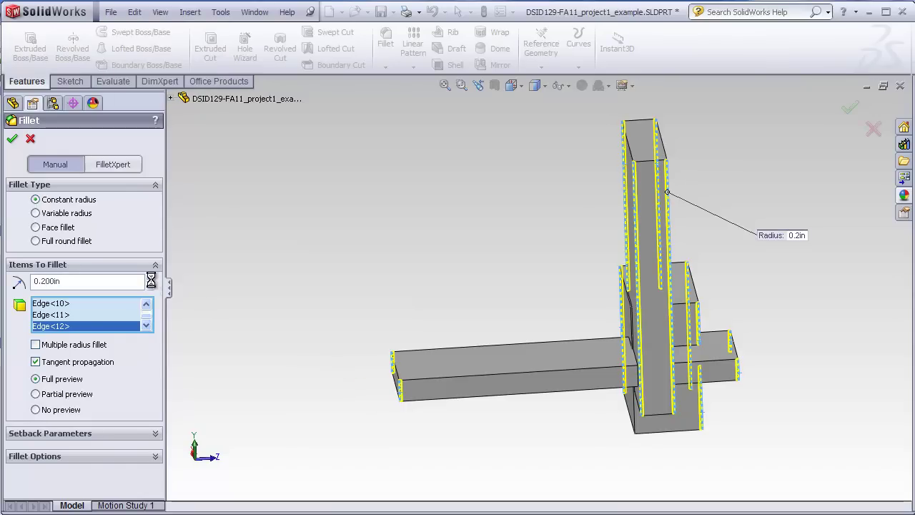
left_click(151, 278)
left_click(151, 279)
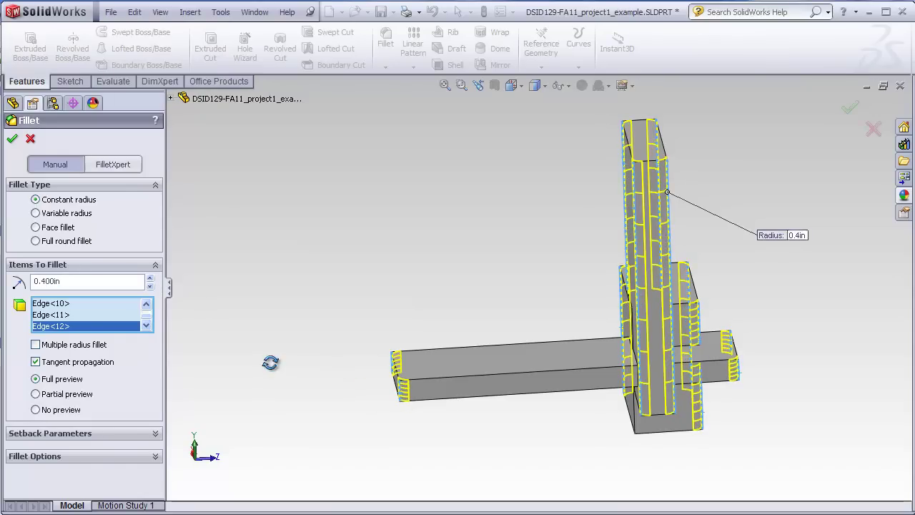
middle_click_drag(265, 360, 593, 361)
left_click(580, 320)
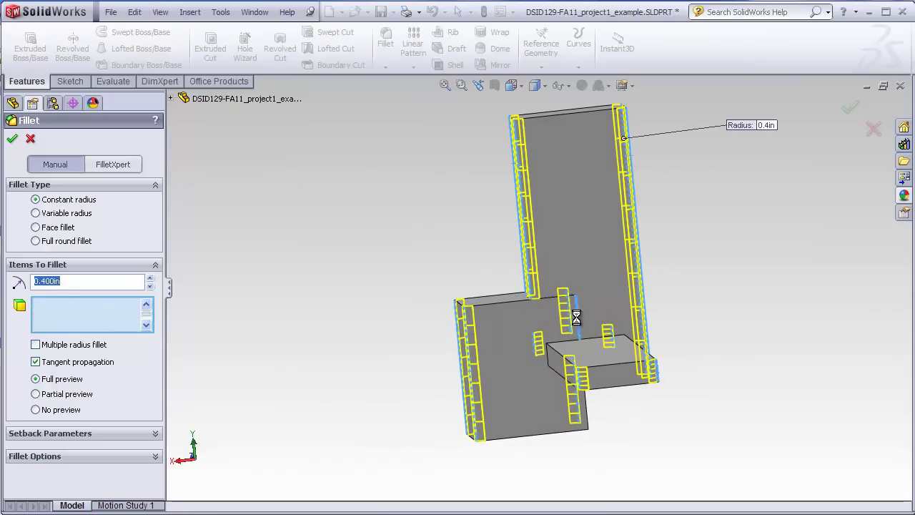
middle_click_drag(390, 362, 536, 382)
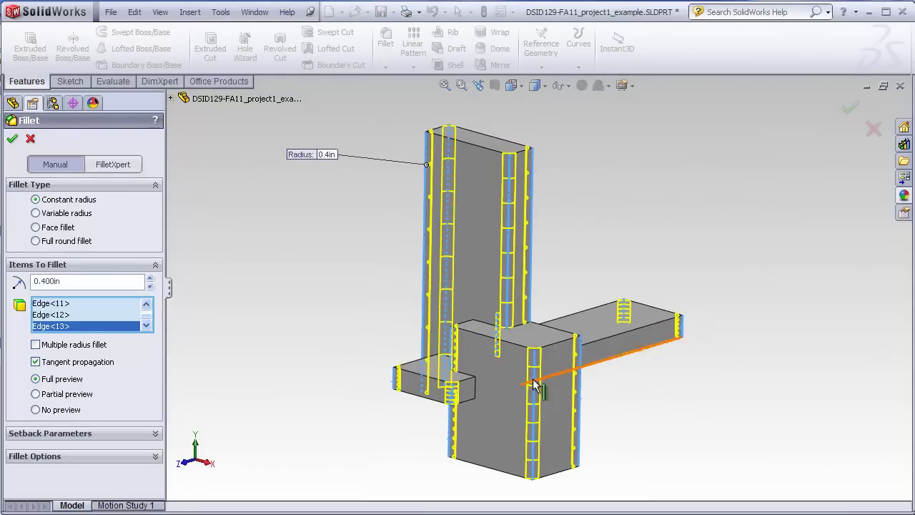
left_click(12, 138)
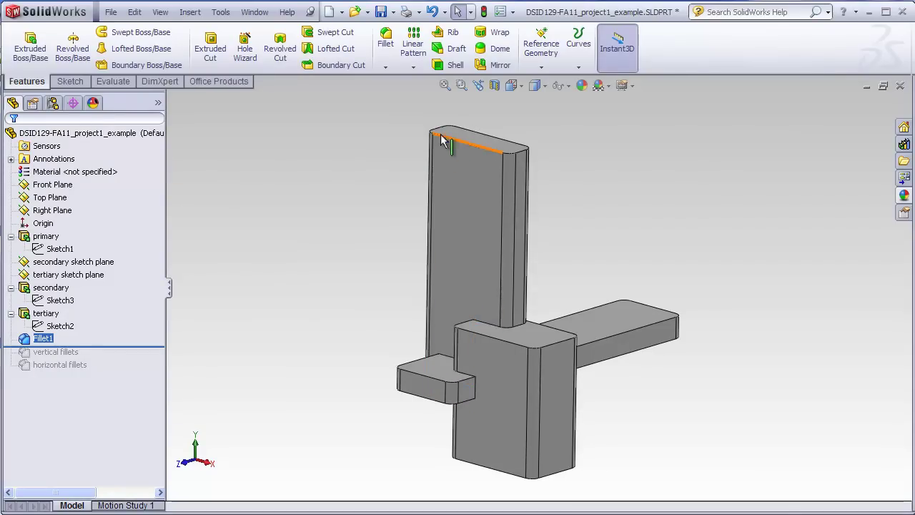
scroll(487, 130, "down", 4)
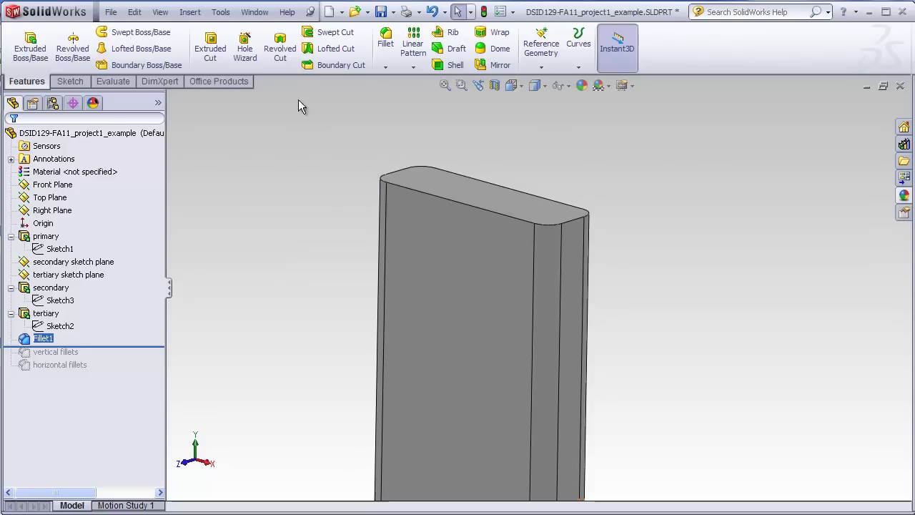
Start a 0.200in fillet on the top edges of the tall, lower and small blocks
left_click(386, 41)
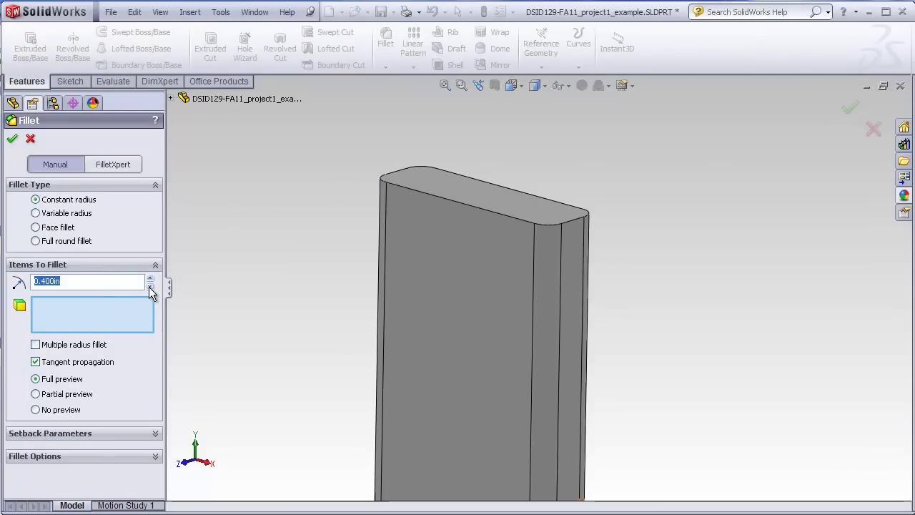
left_click(150, 286)
left_click(150, 287)
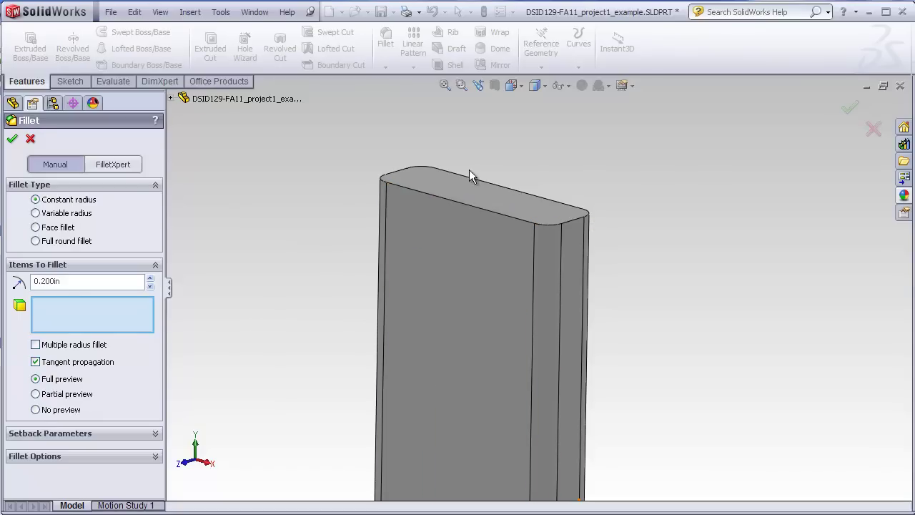
left_click(503, 222)
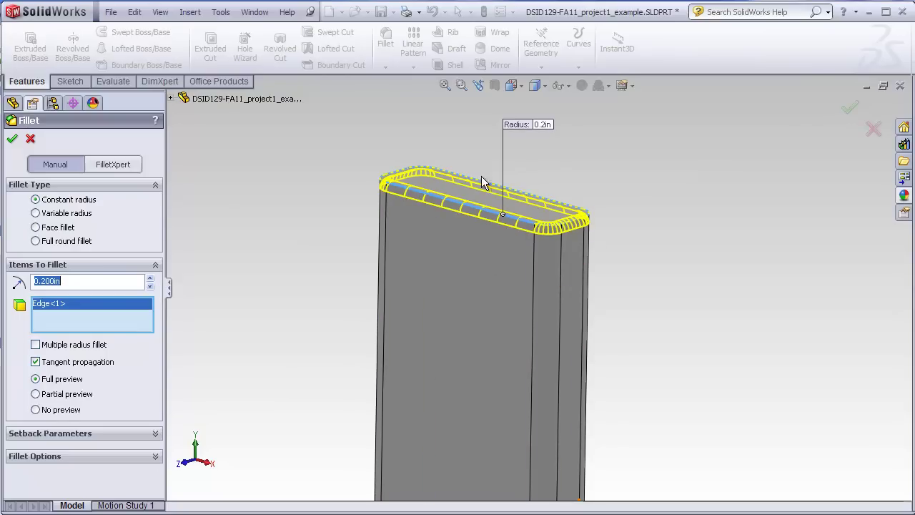
scroll(603, 452, "up", 3)
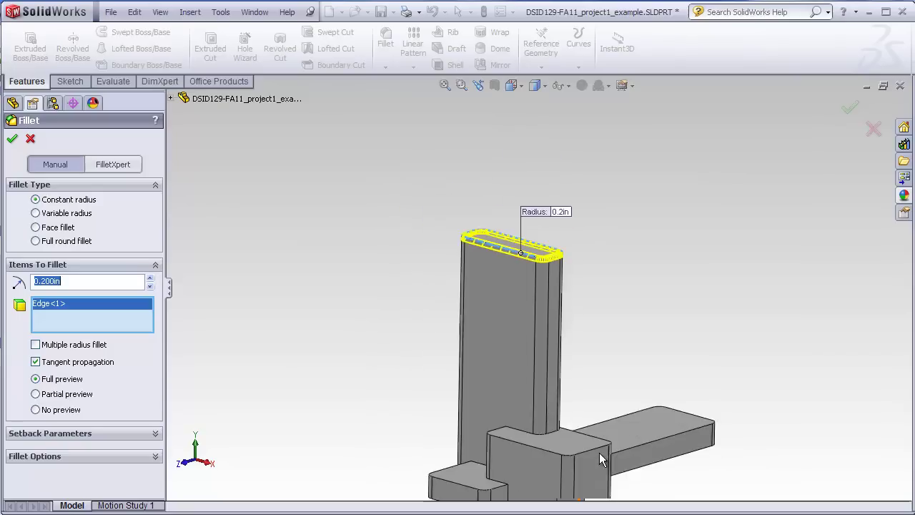
scroll(470, 347, "down", 5)
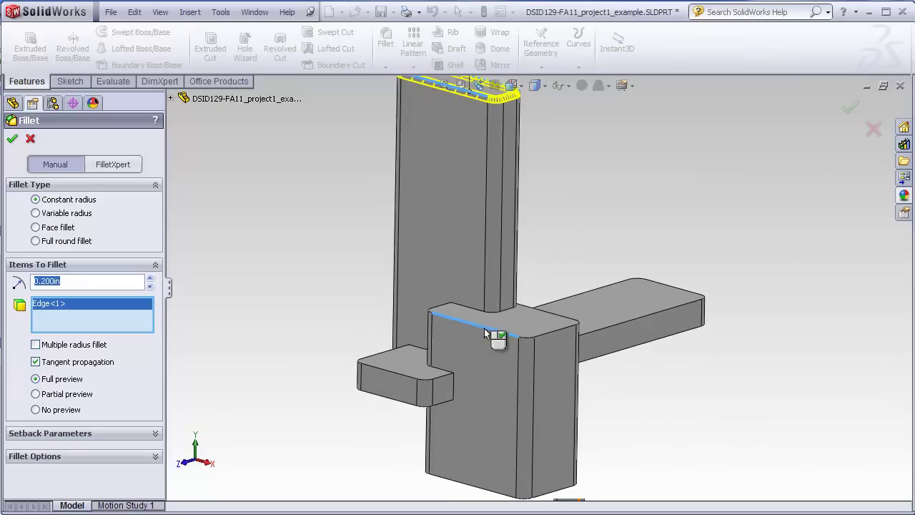
left_click(491, 329)
left_click(403, 381)
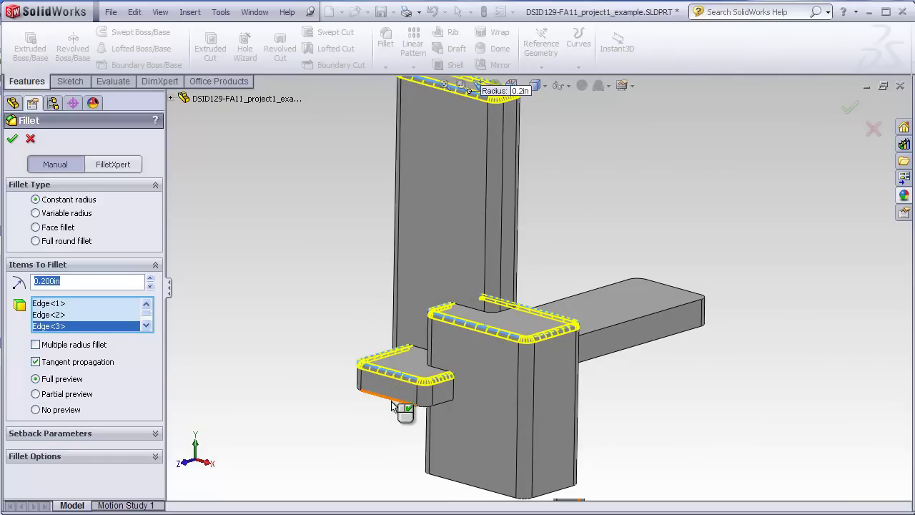
Add the remaining top and bottom edges of the bar and column, then apply Fillet2
left_click(390, 401)
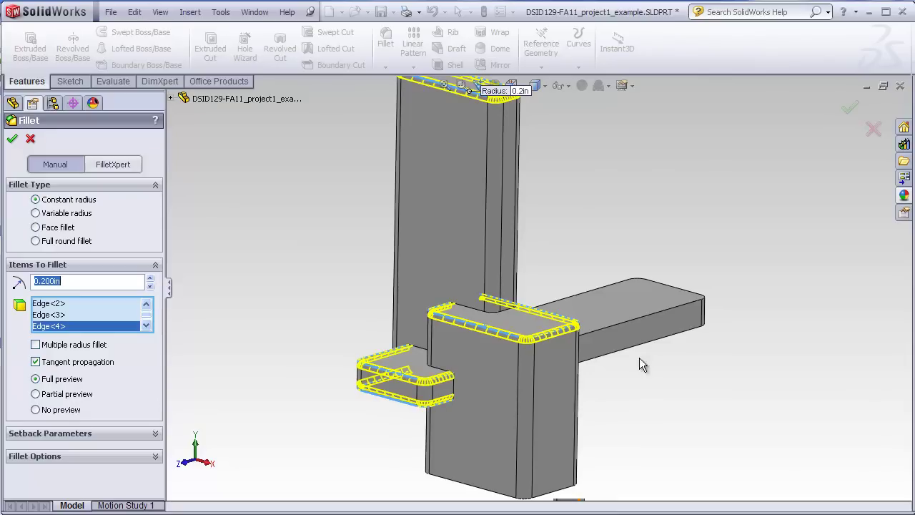
left_click(635, 344)
left_click(613, 330)
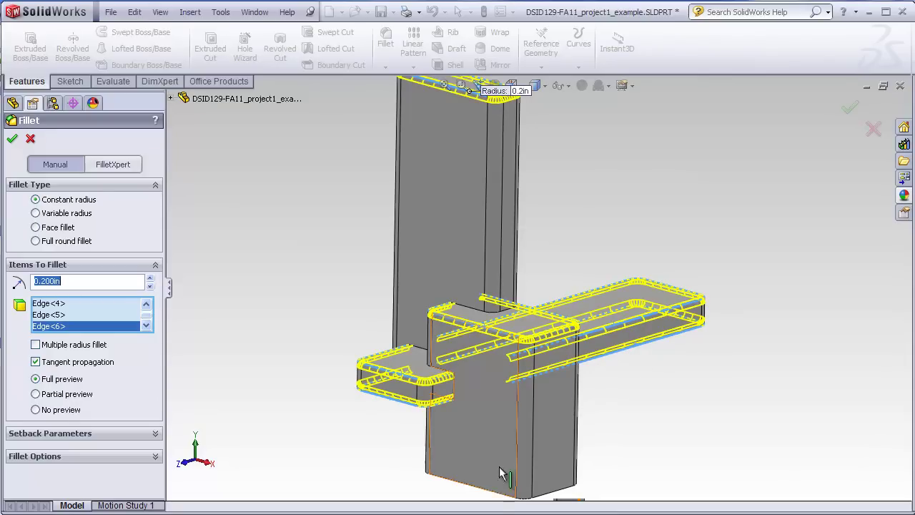
left_click(475, 488)
middle_click_drag(418, 474, 444, 429)
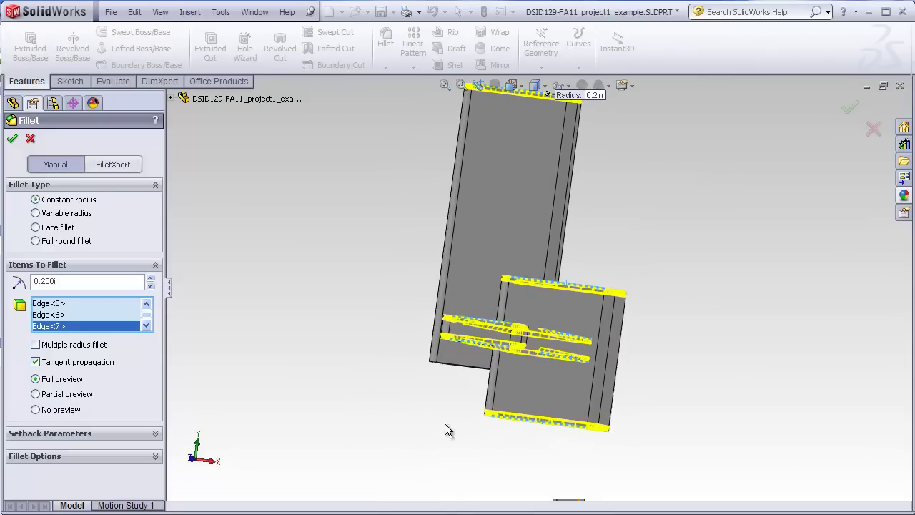
left_click(460, 367)
middle_click_drag(336, 352, 280, 406)
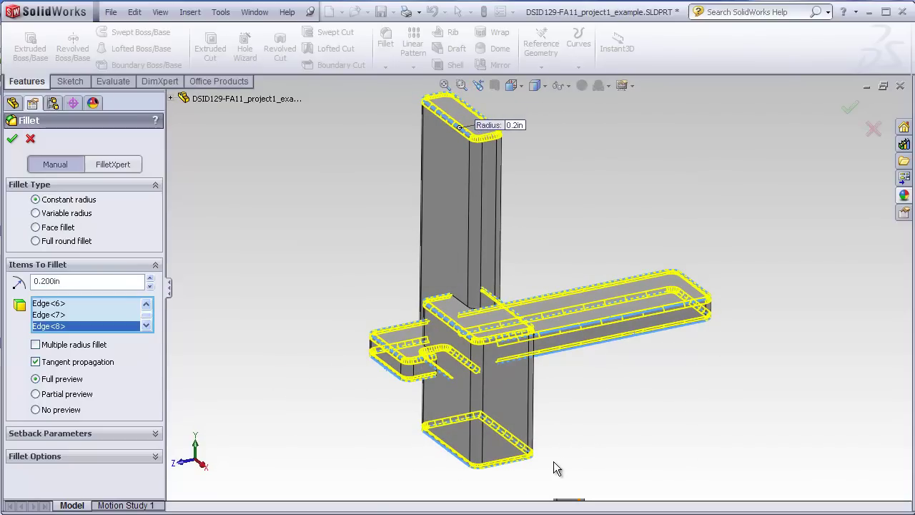
mouse_move(562, 430)
middle_mouse_down()
mouse_move(582, 409)
mouse_move(573, 425)
middle_mouse_up()
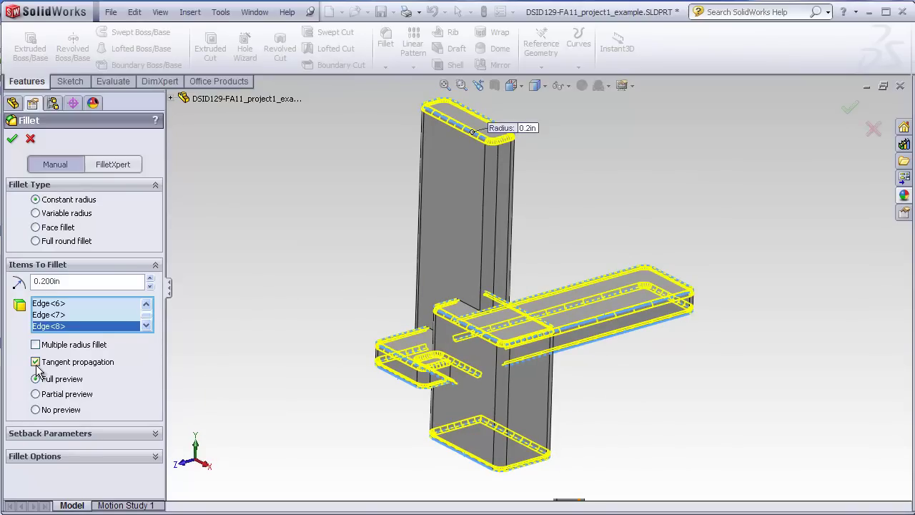
left_click(12, 138)
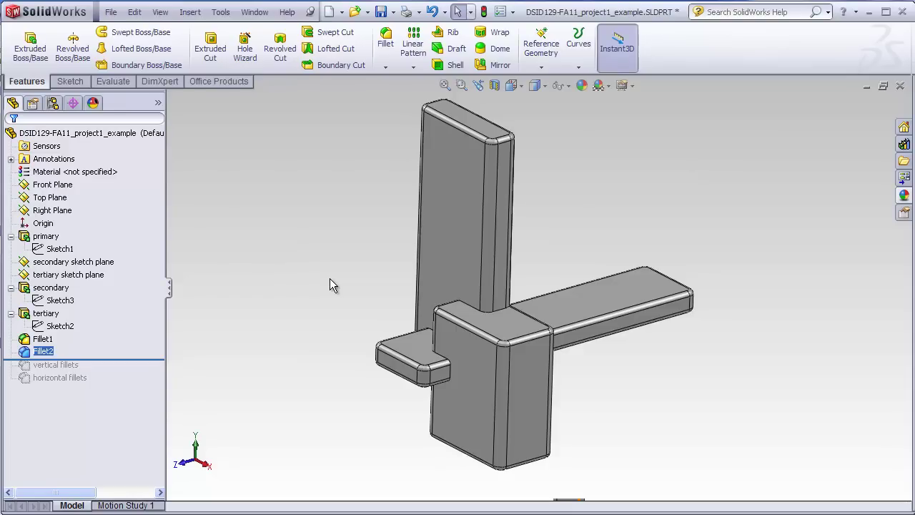
Roll back below the primary block, display the reference planes, and view it isometrically
left_click_drag(165, 360, 164, 255)
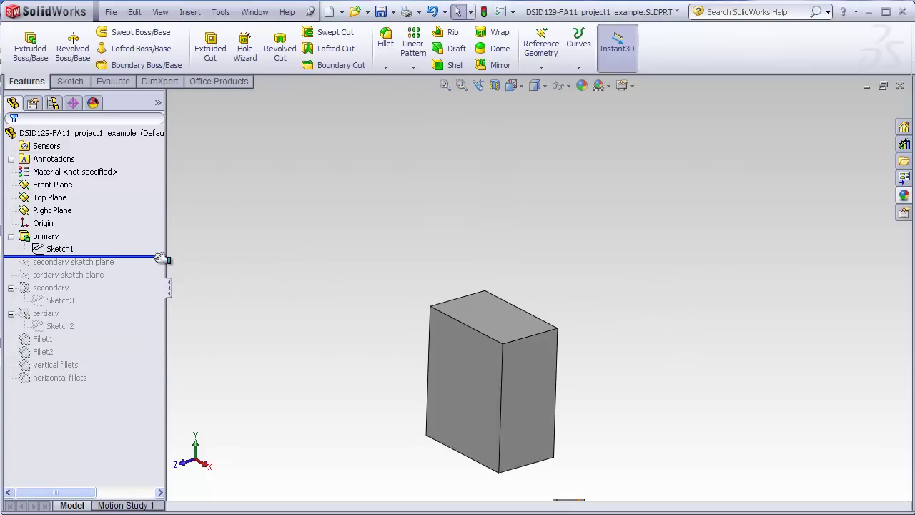
left_click(160, 12)
left_click(180, 117)
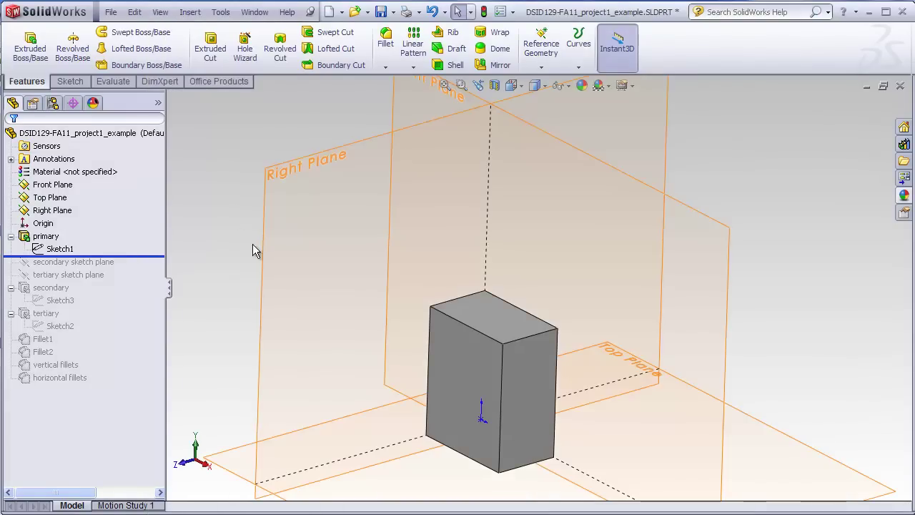
middle_click_drag(384, 327, 390, 322)
key("ctrl+7")
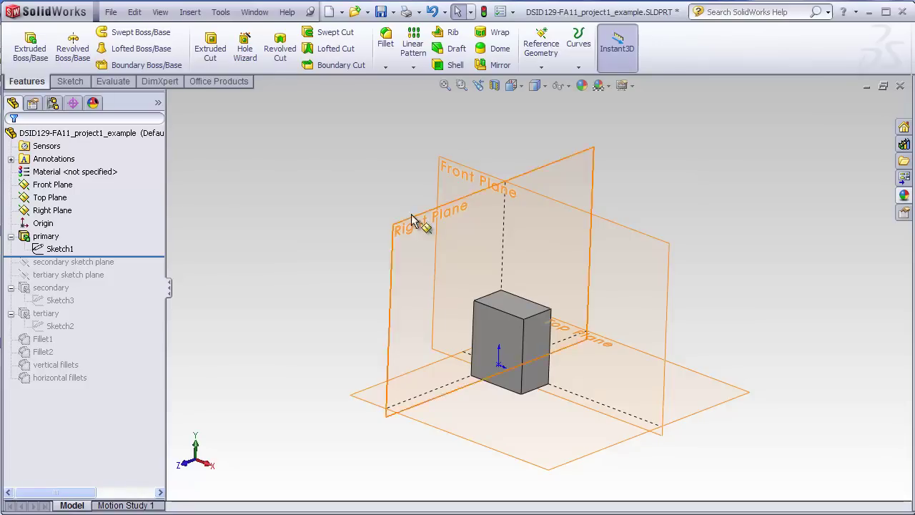
middle_click_drag(577, 323, 543, 307)
middle_click_drag(340, 233, 330, 230)
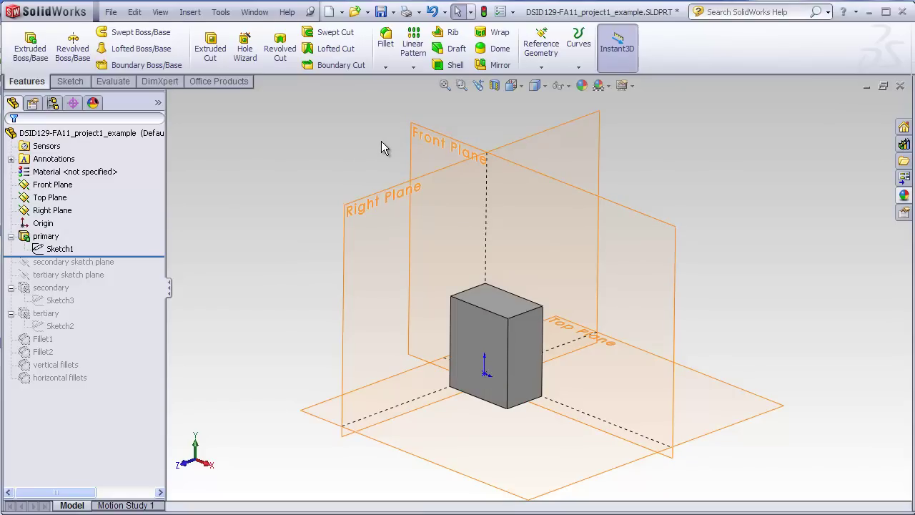
Begin a reference plane based on the Front Plane, then abandon it
left_click(541, 68)
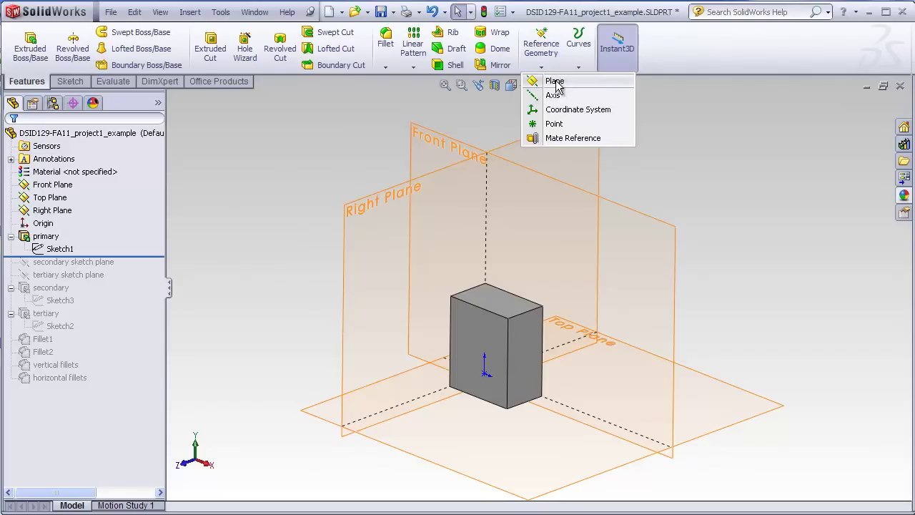
left_click(555, 82)
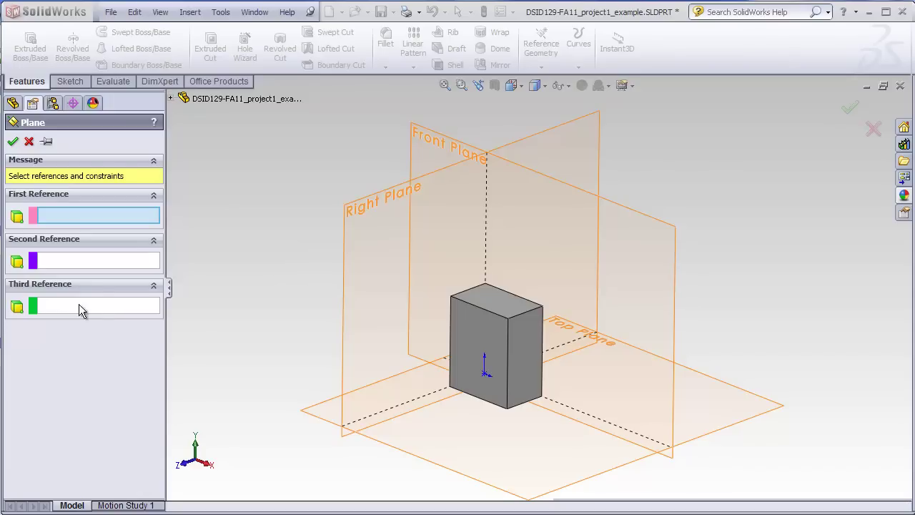
left_click(433, 135)
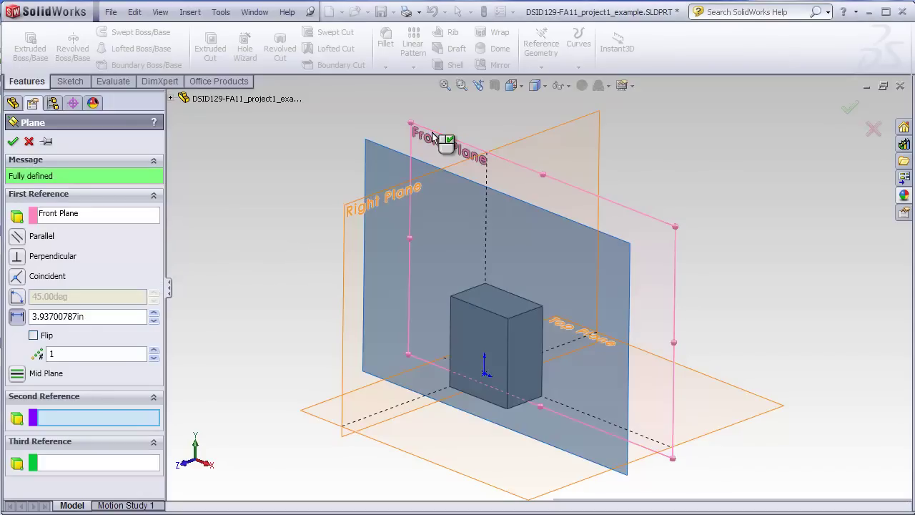
right_click(433, 135)
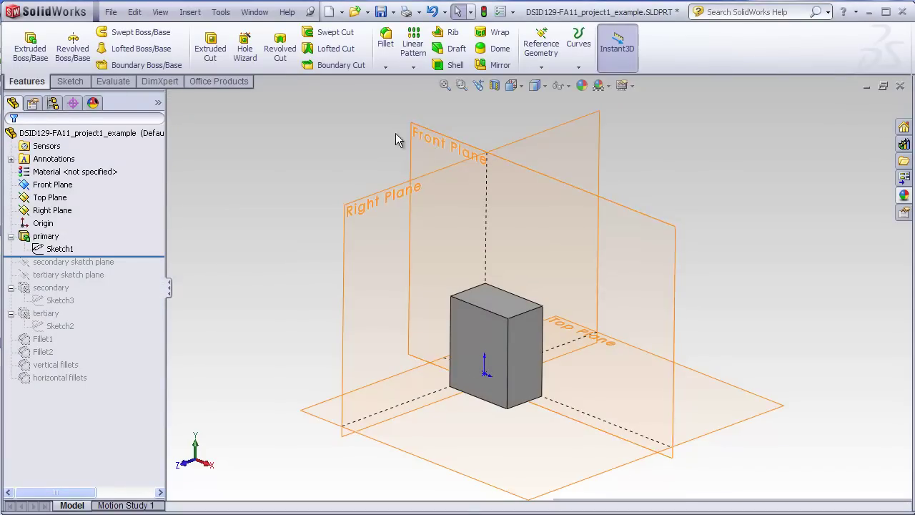
Select and clear the block's front face and top edge, then reopen the Reference Geometry list
left_click(482, 331)
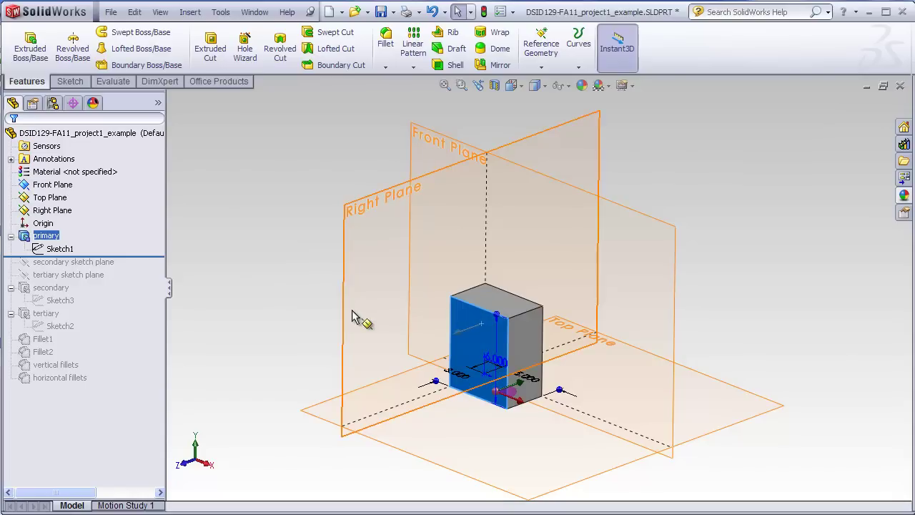
left_click(314, 309)
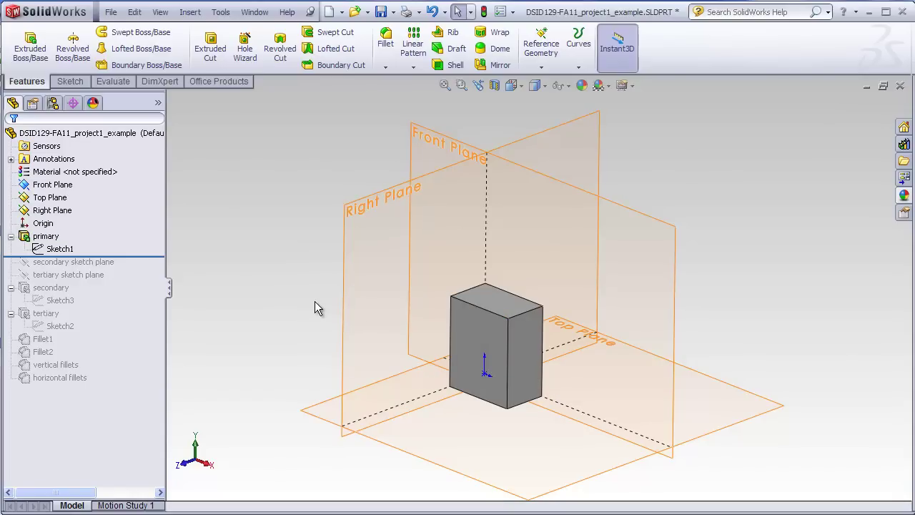
left_click(472, 311)
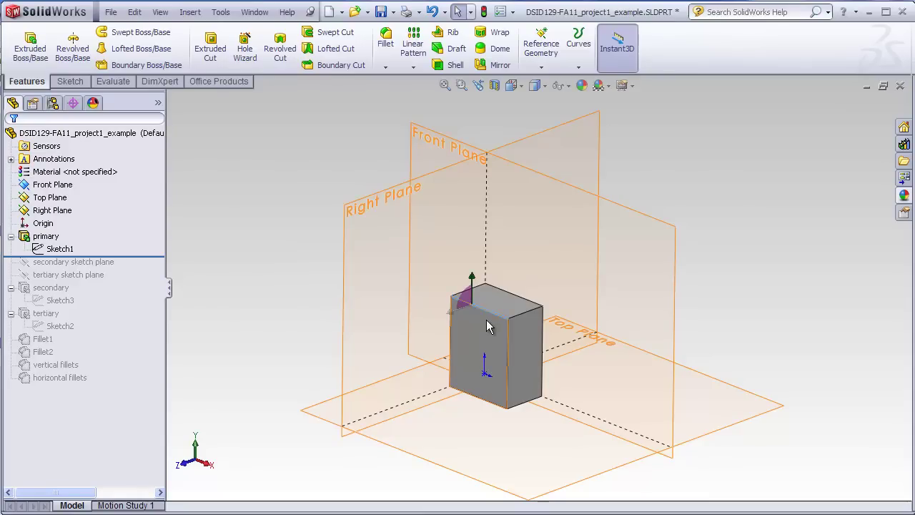
left_click(322, 259)
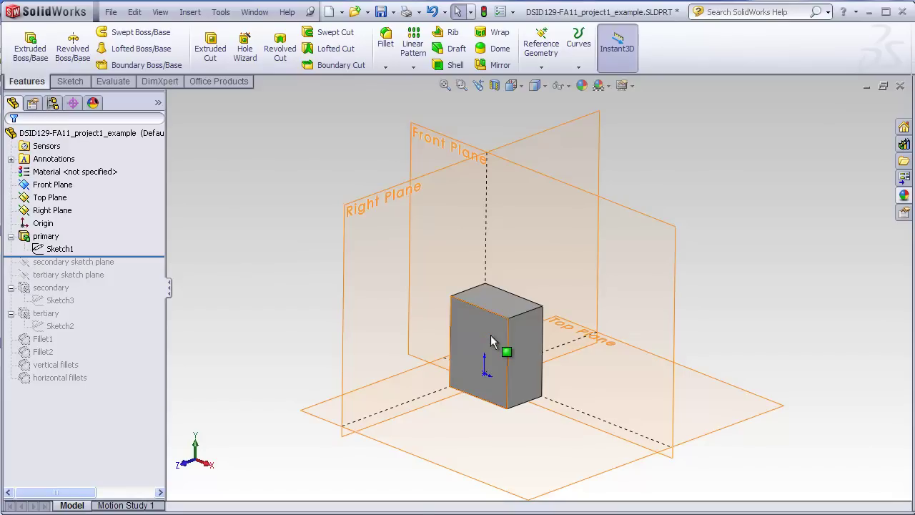
left_click(541, 66)
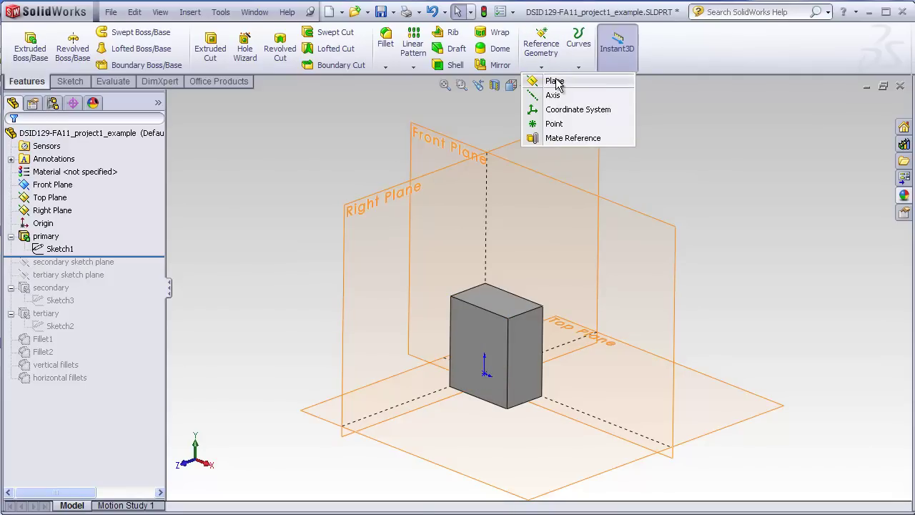
Create Plane1 from the Front Plane at a 1.000in offset distance
left_click(554, 81)
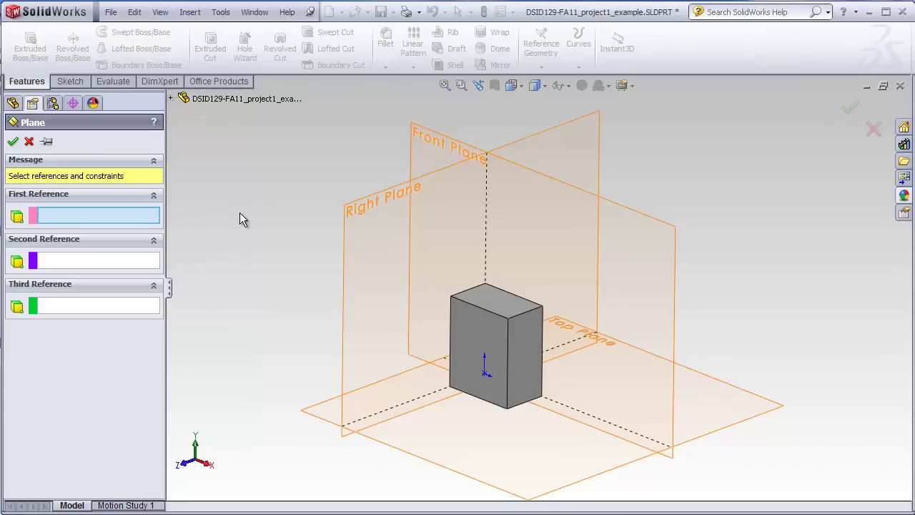
left_click(420, 135)
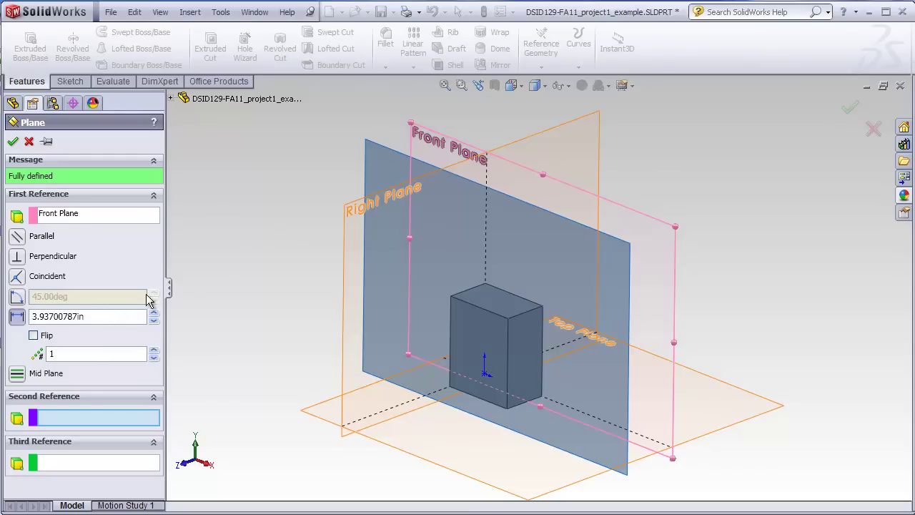
middle_click_drag(267, 217, 270, 307)
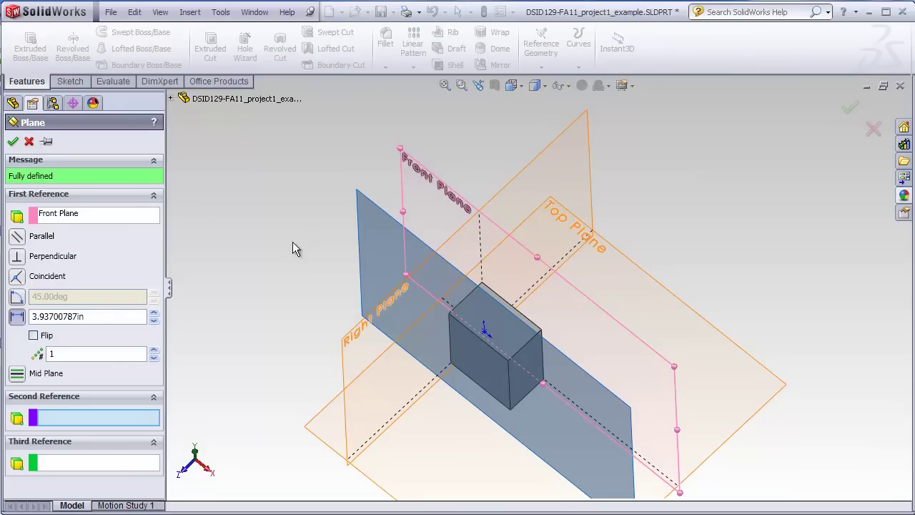
double_click(48, 316)
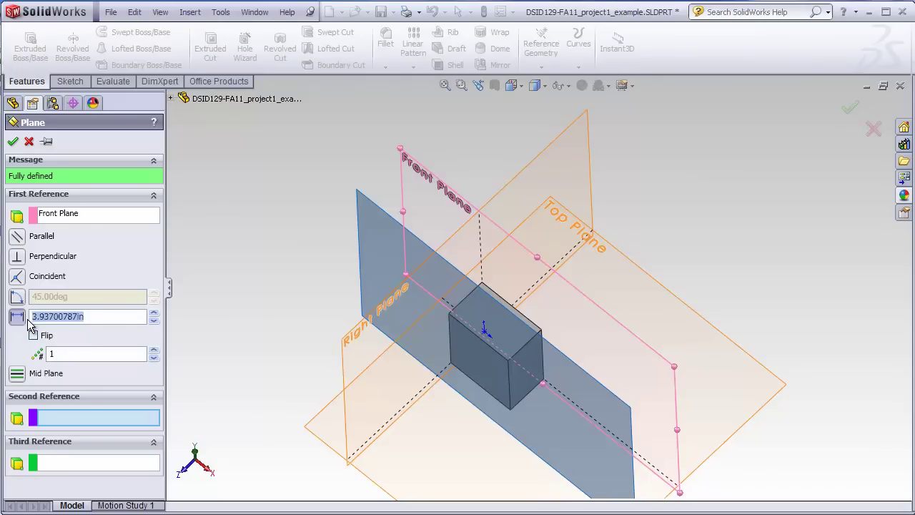
type("1")
key("Return")
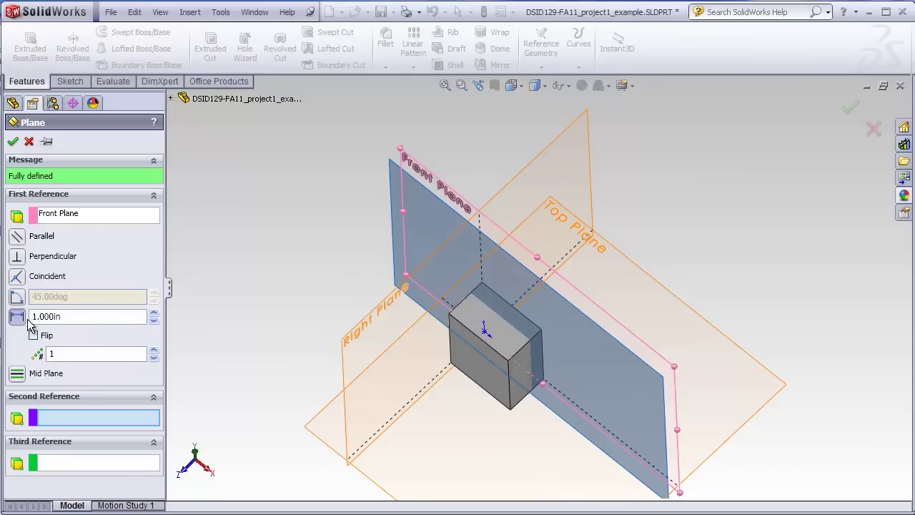
scroll(437, 183, "down", 2)
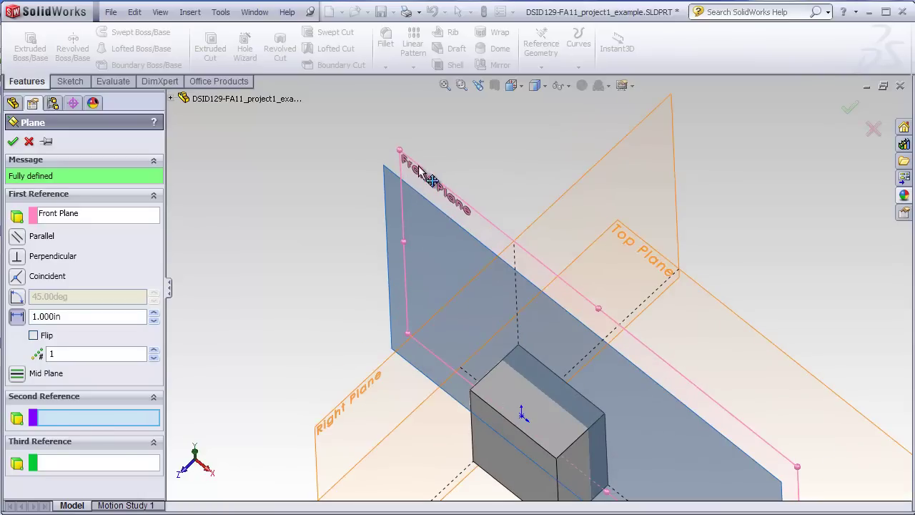
middle_click_drag(350, 184, 283, 222)
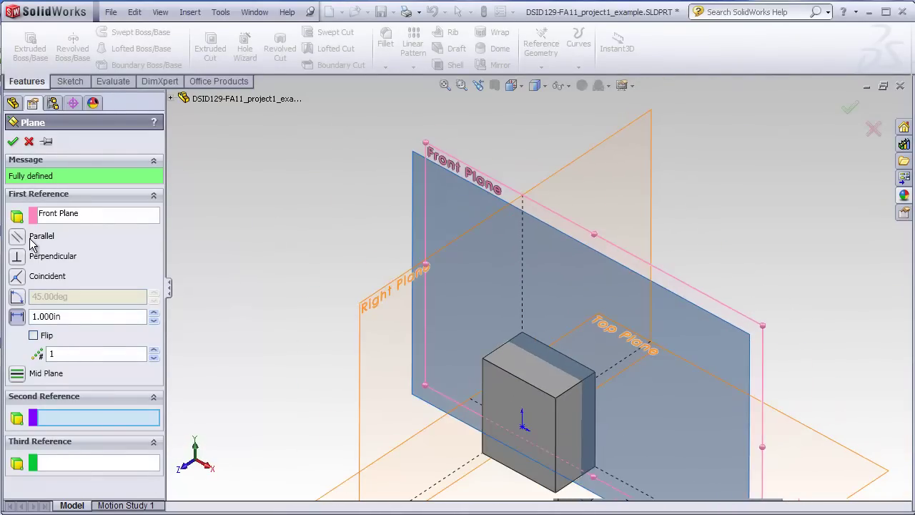
left_click(13, 141)
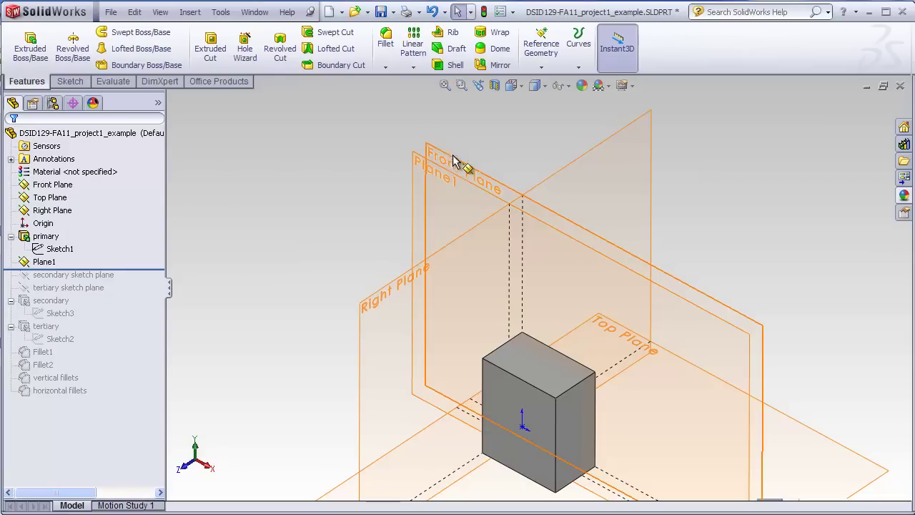
middle_click_drag(385, 171, 384, 292)
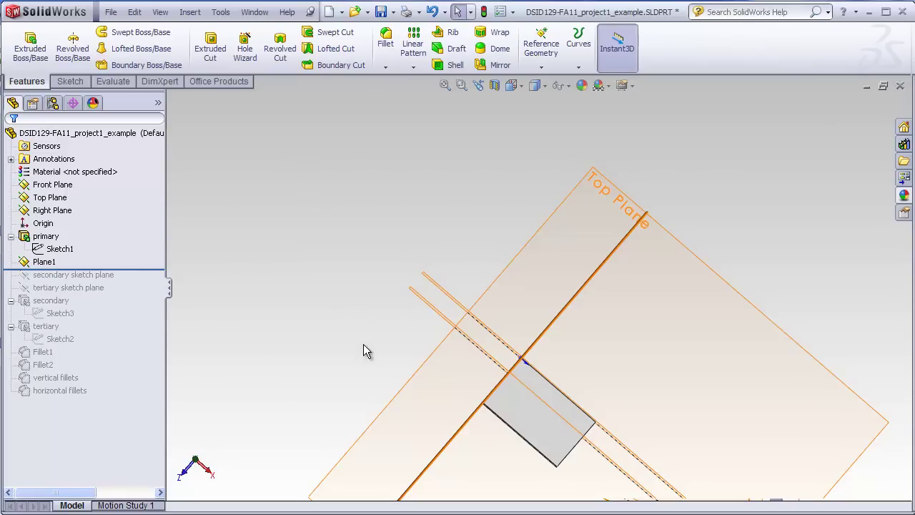
middle_click_drag(408, 317, 387, 224)
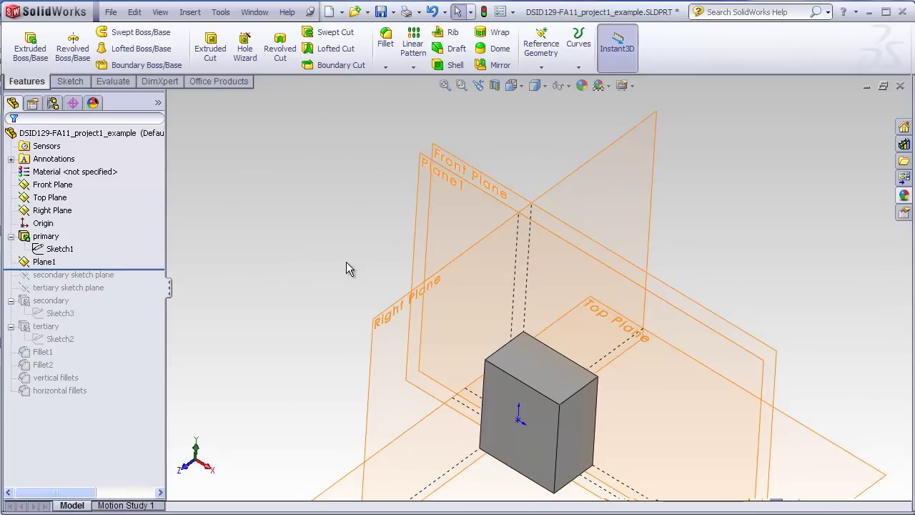
middle_click_drag(346, 262, 348, 229)
middle_click_drag(552, 392, 434, 327)
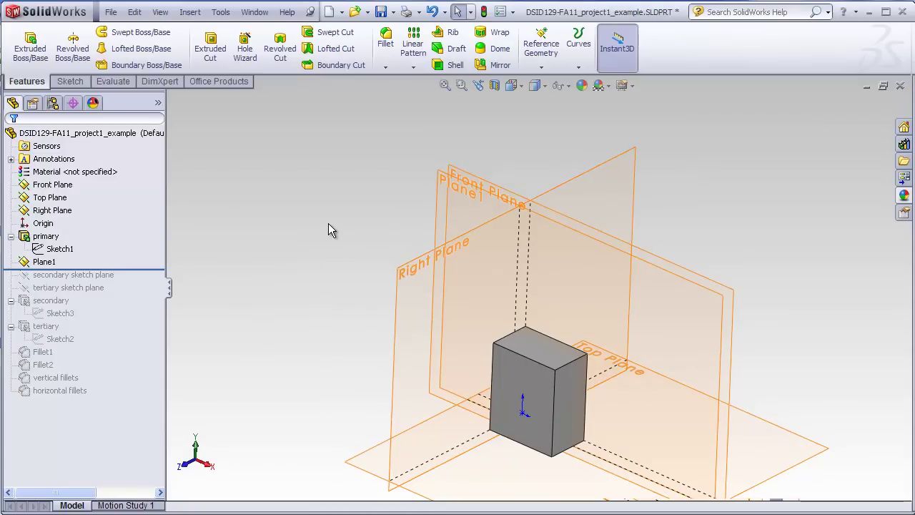
Stretch the Right Plane's sides, bottom and top so it extends well above the block
left_click(635, 183)
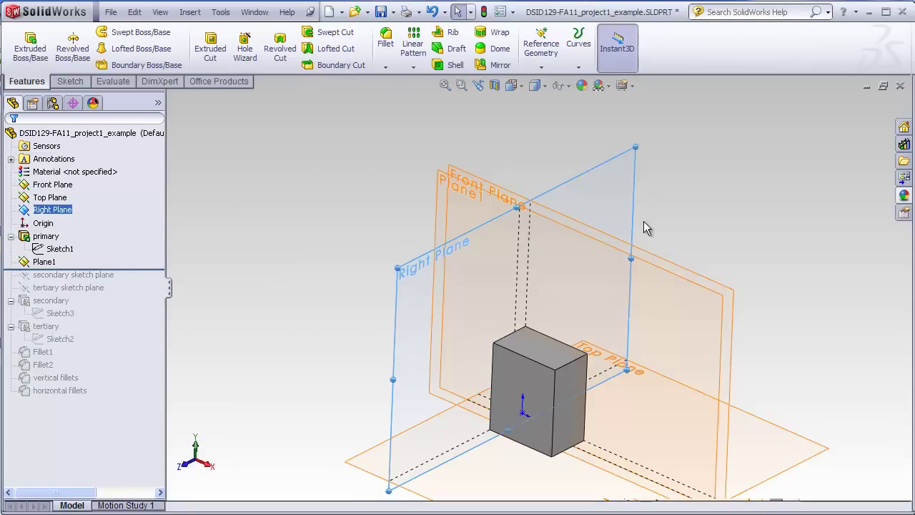
left_click_drag(632, 227, 636, 253)
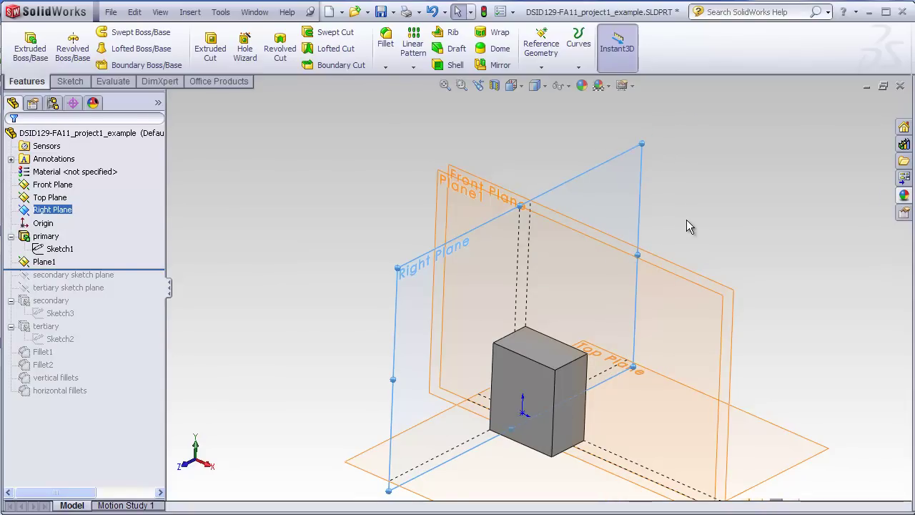
left_click(666, 176)
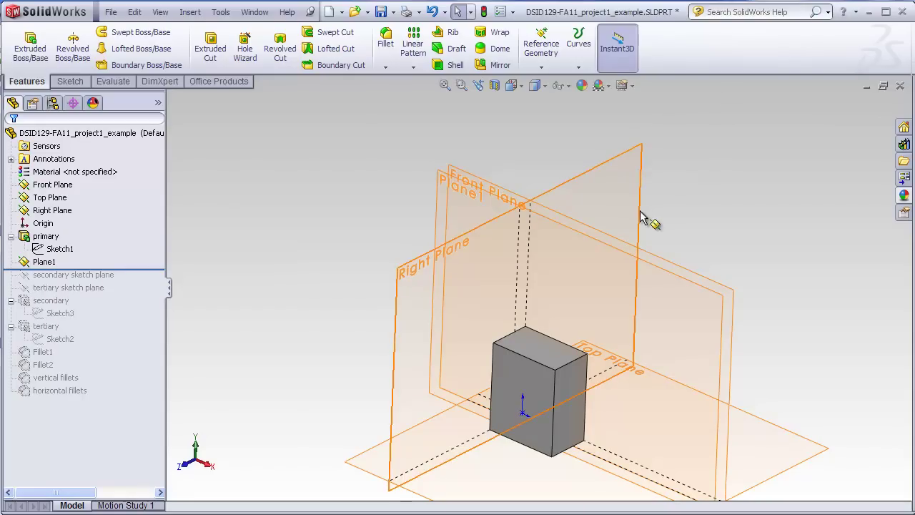
left_click(647, 236)
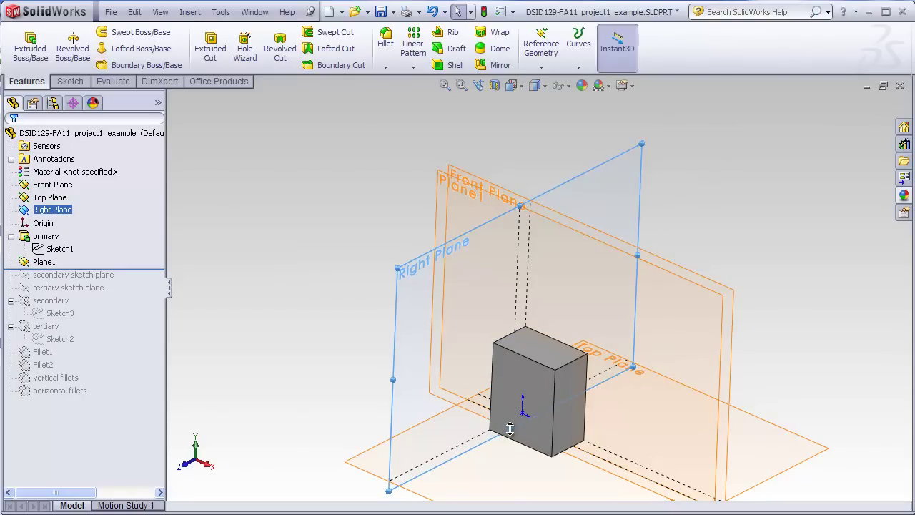
left_click_drag(510, 429, 510, 460)
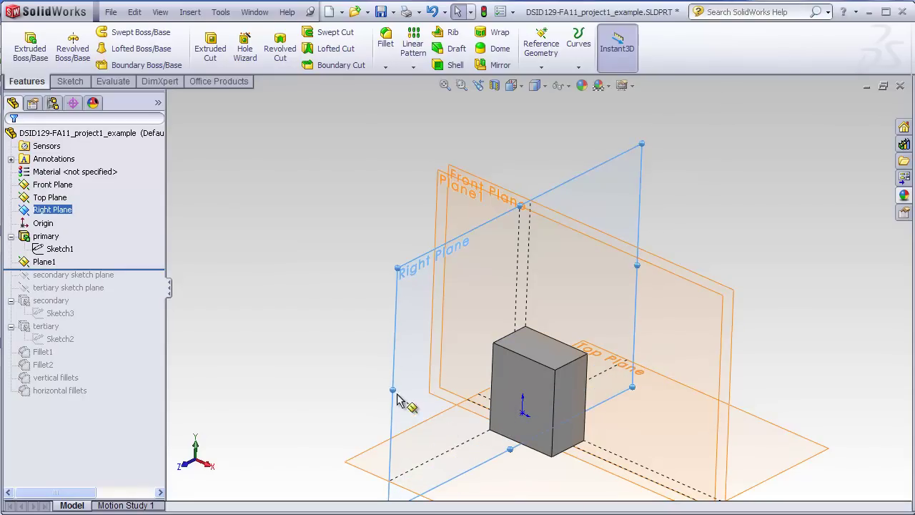
left_click_drag(394, 388, 481, 372)
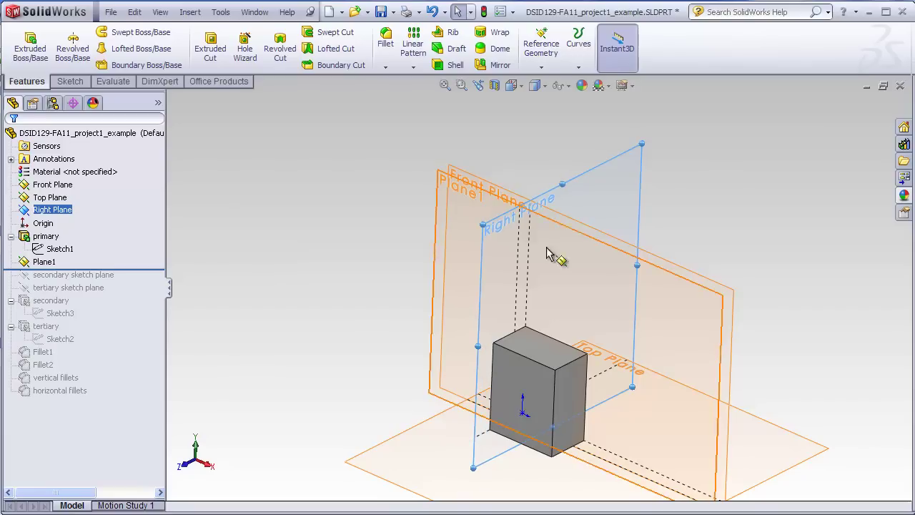
left_click_drag(564, 183, 549, 306)
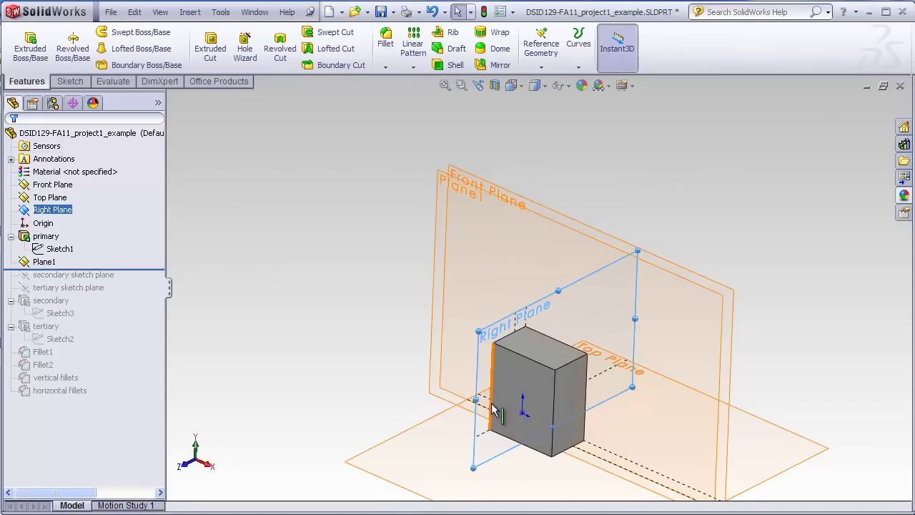
left_click_drag(474, 397, 392, 400)
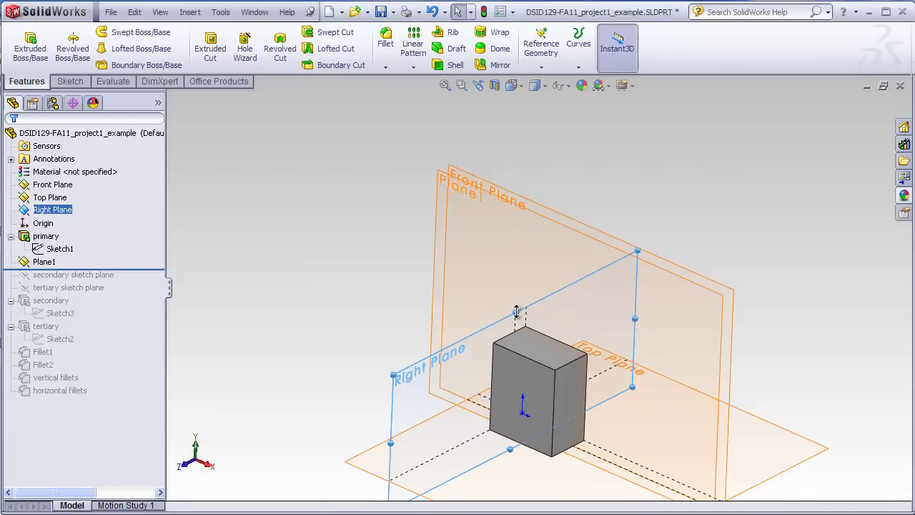
left_click_drag(515, 313, 520, 176)
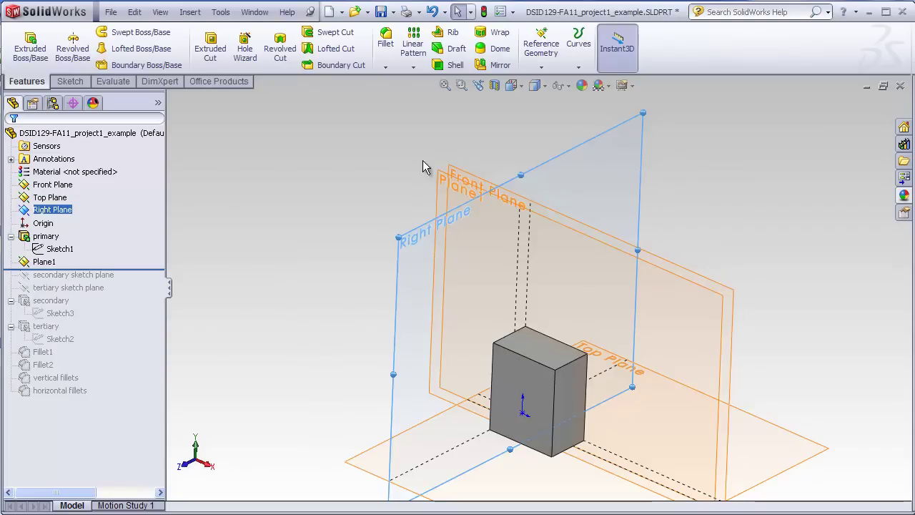
Select Plane1 to show its 1.000 offset dimension in an isometric view
left_click(437, 184)
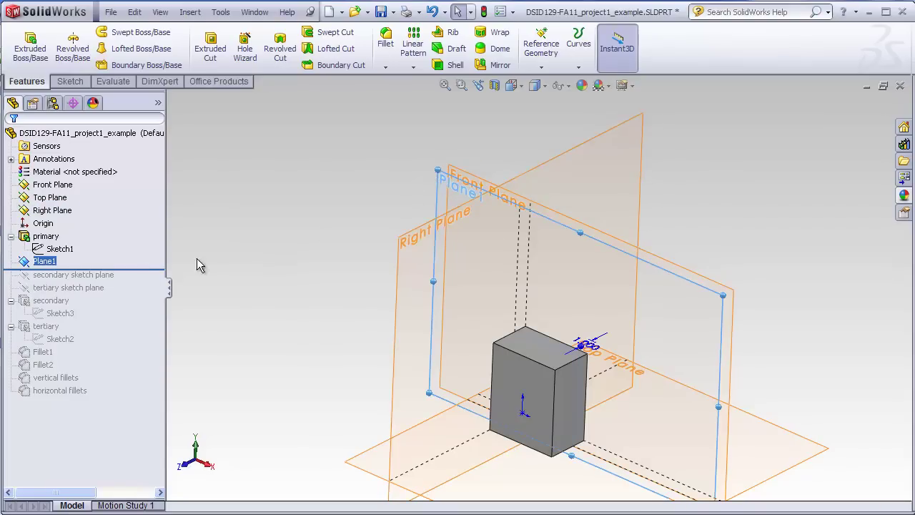
left_click(46, 236)
left_click(43, 223)
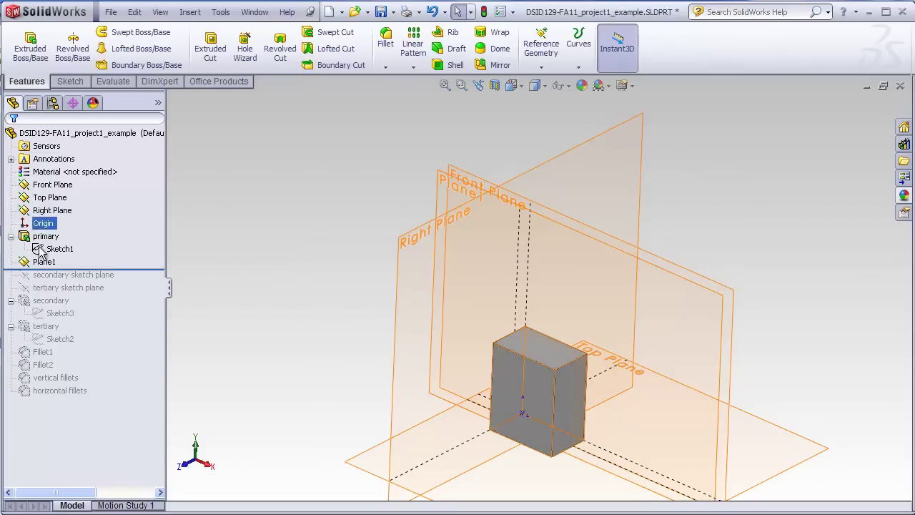
left_click(44, 262)
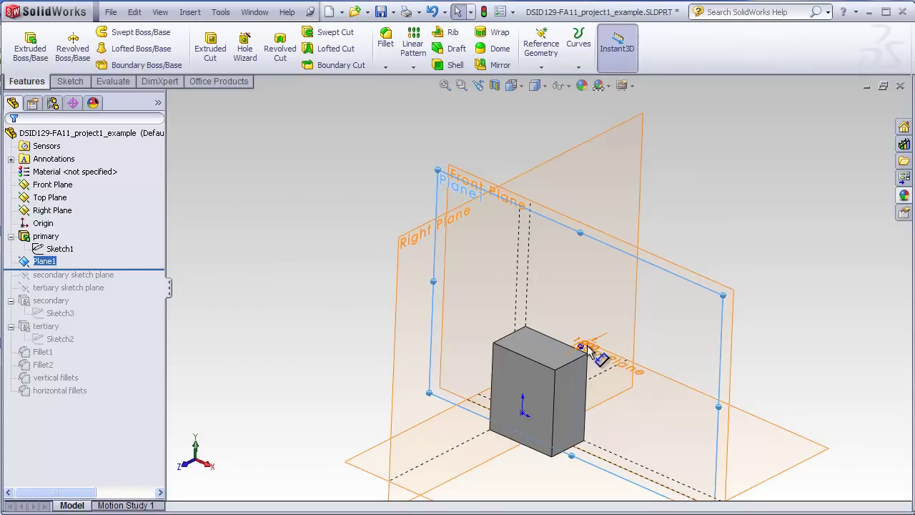
key("ctrl+7")
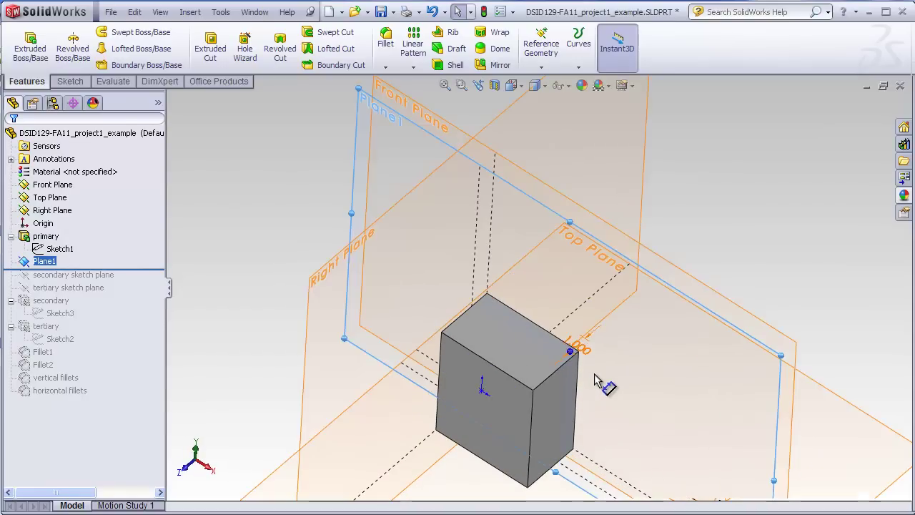
scroll(594, 363, "up", 3)
middle_click_drag(594, 363, 499, 268)
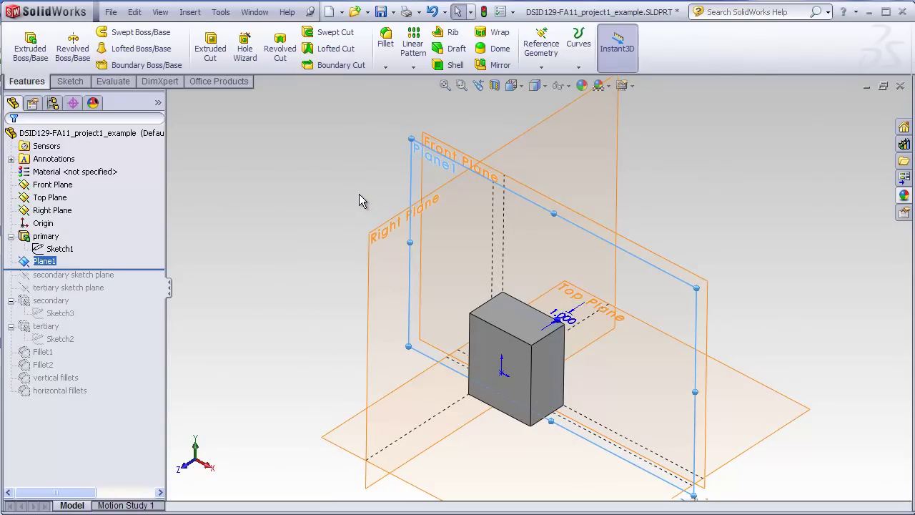
Change Plane1's offset to 2.000 and reselect Plane1
left_click(571, 325)
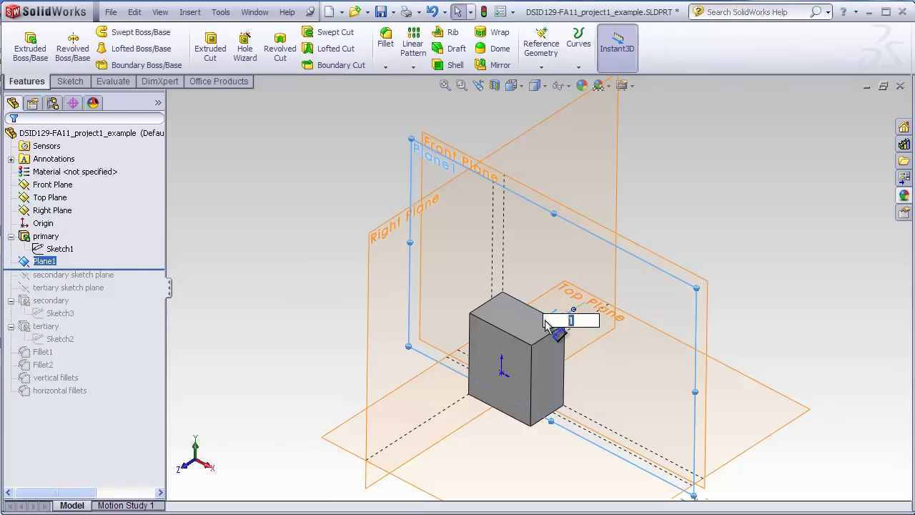
key("Return")
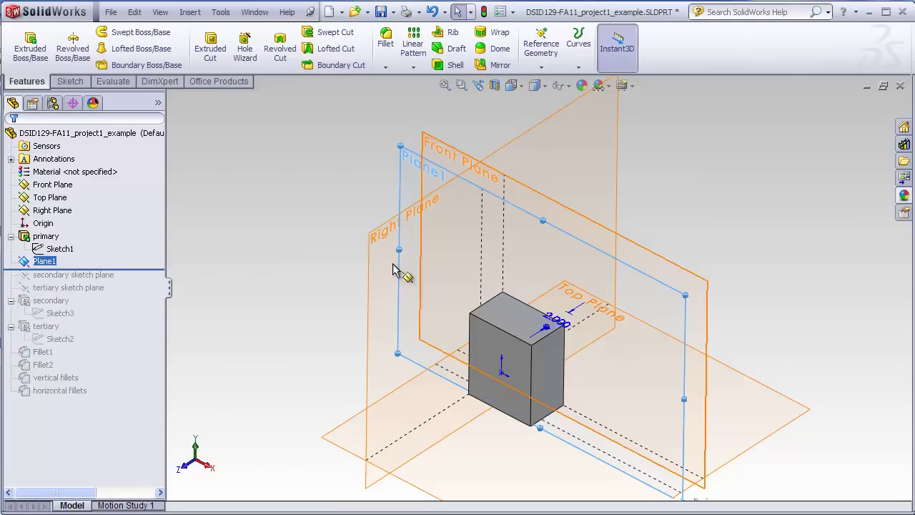
left_click(306, 218)
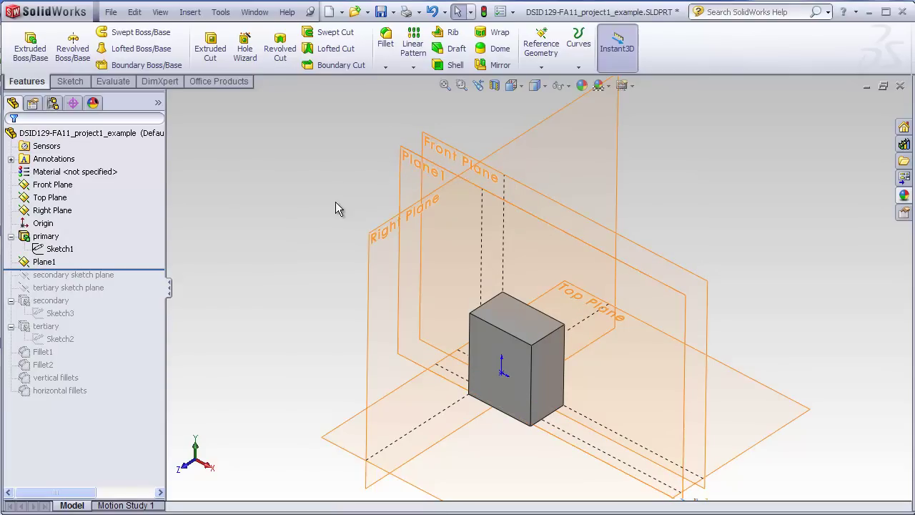
middle_click_drag(321, 236, 308, 190)
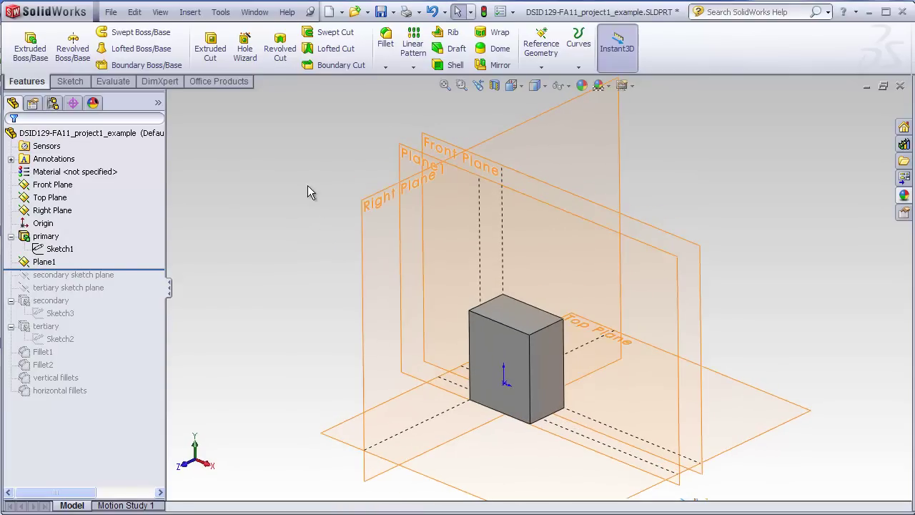
left_click(398, 163)
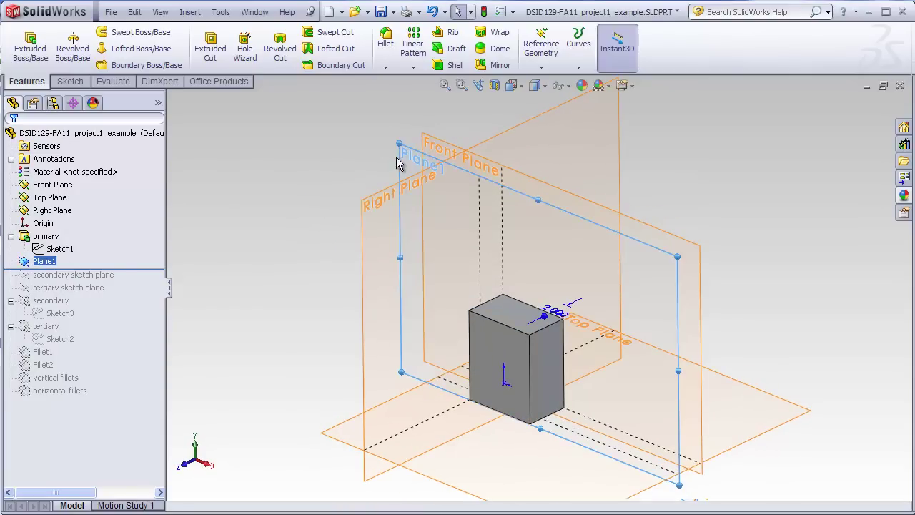
Sketch a corner rectangle above the block on Plane1
left_click(70, 81)
left_click(24, 44)
left_click(91, 48)
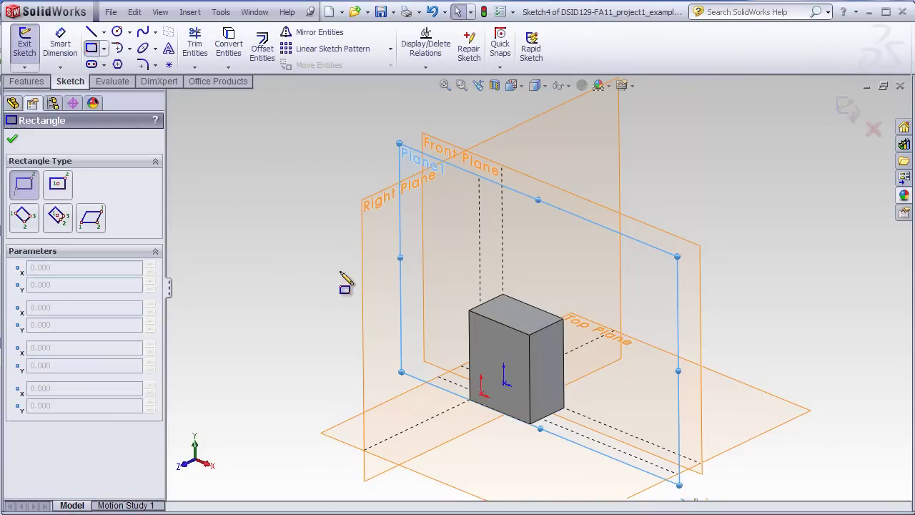
mouse_move(342, 276)
middle_mouse_down()
mouse_move(343, 307)
mouse_move(378, 265)
mouse_move(394, 264)
middle_mouse_up()
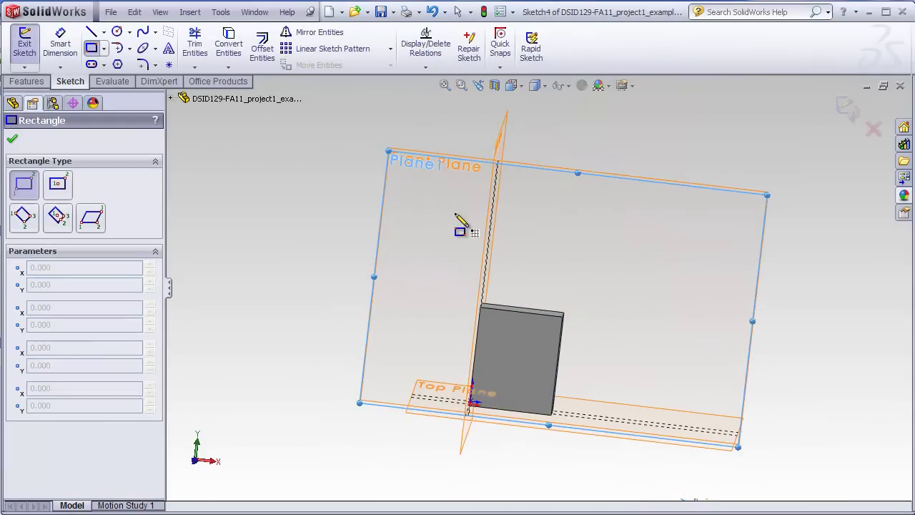
mouse_move(454, 214)
left_mouse_down()
mouse_move(539, 386)
mouse_move(616, 375)
left_mouse_up()
key("Escape")
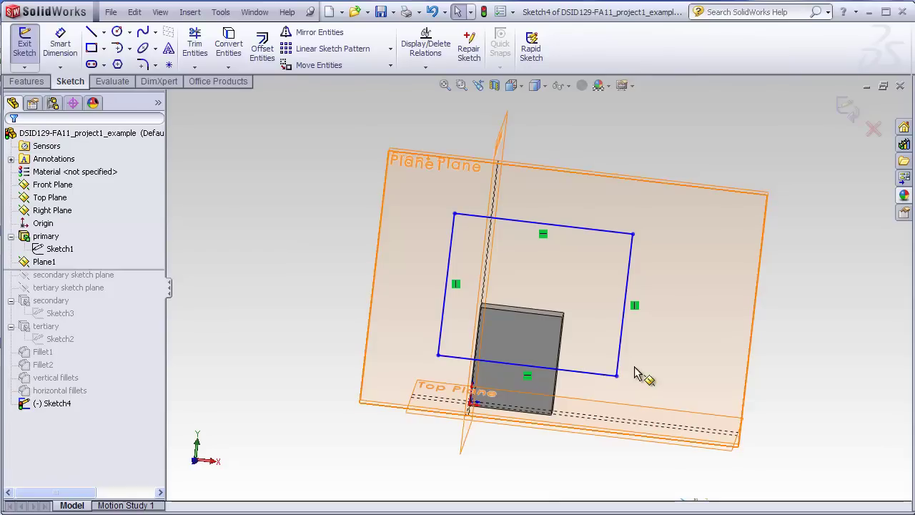
mouse_move(634, 371)
middle_mouse_down()
mouse_move(608, 363)
mouse_move(514, 373)
middle_mouse_up()
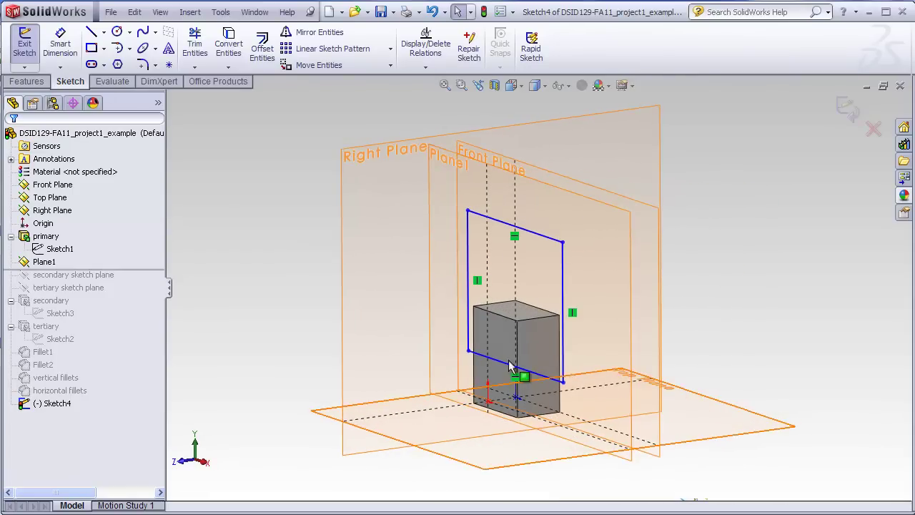
Extrude the rectangle 0.100in as Boss-Extrude1
left_click(40, 82)
left_click(30, 47)
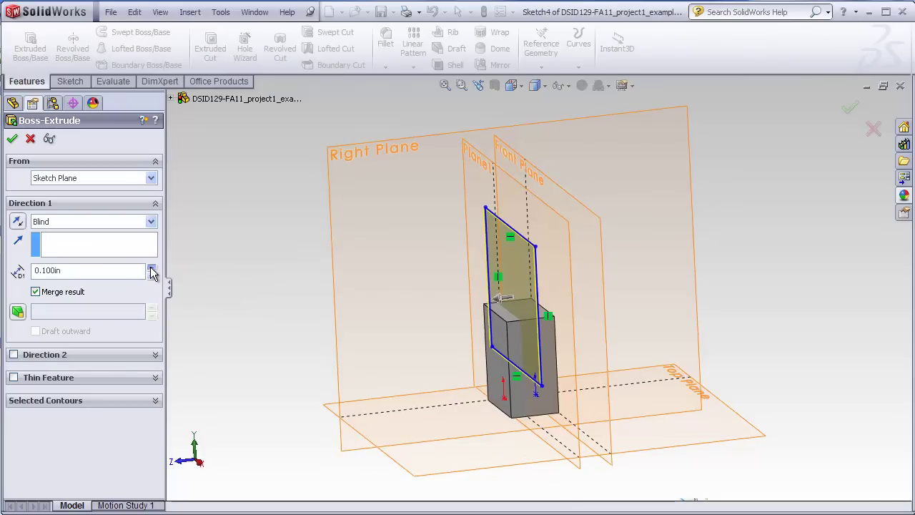
left_click(13, 138)
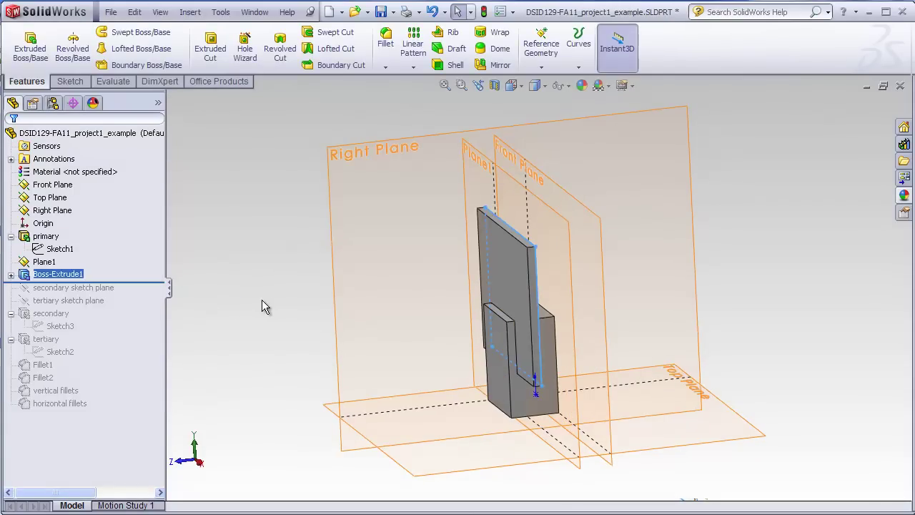
middle_click_drag(251, 304, 305, 321)
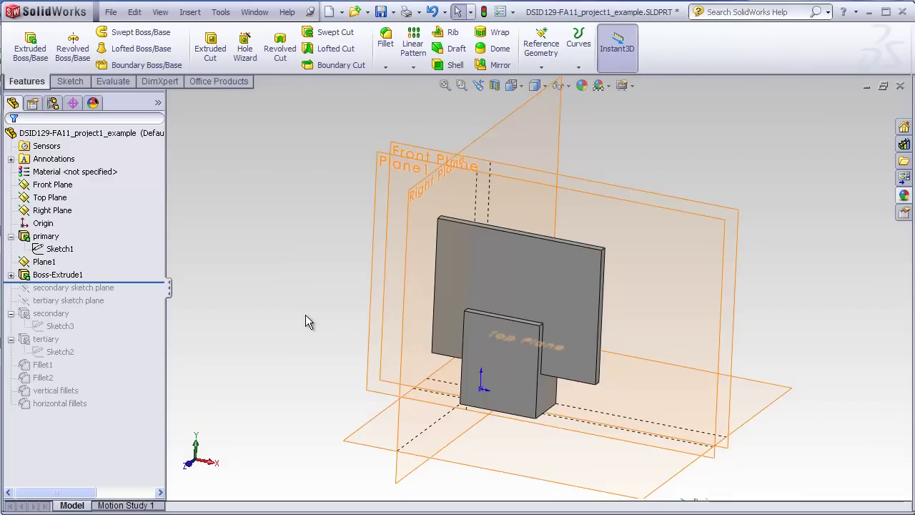
Set Plane1's offset dimension to 1.000
left_click(50, 262)
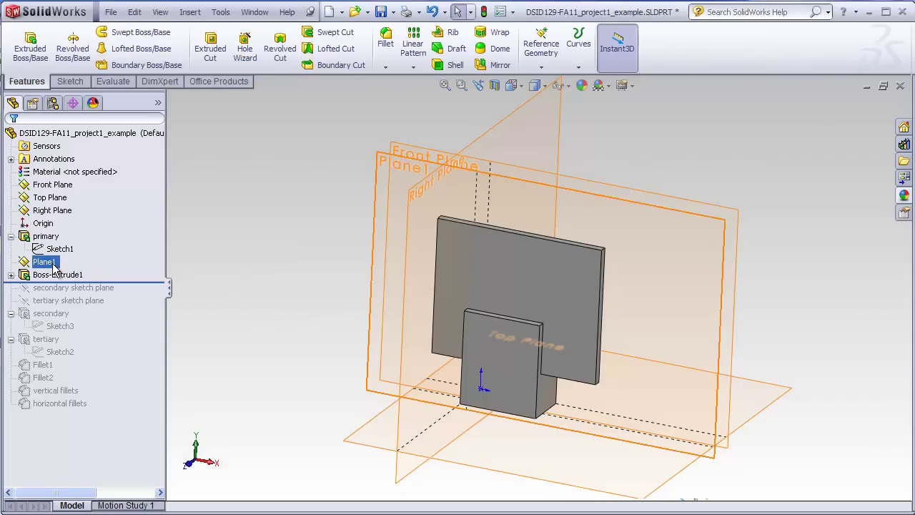
double_click(563, 303)
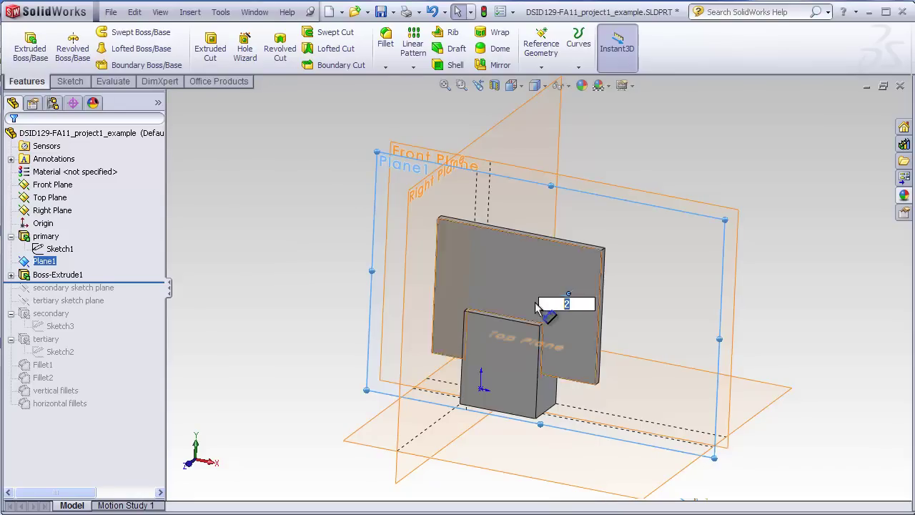
type("1")
key("Return")
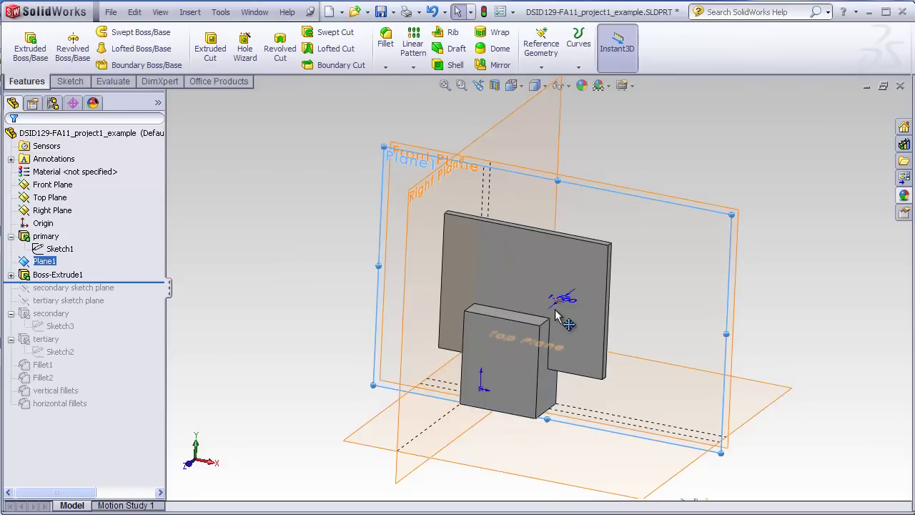
middle_click_drag(339, 193, 363, 175)
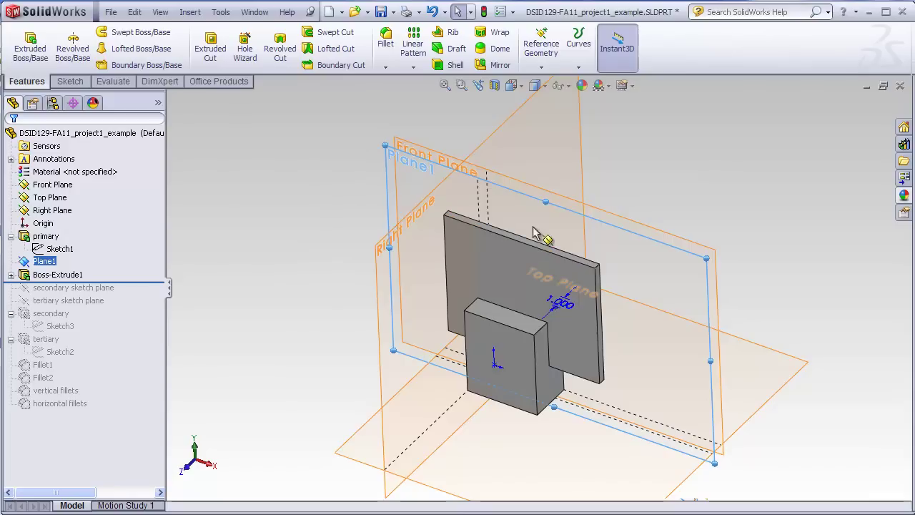
left_click(367, 265)
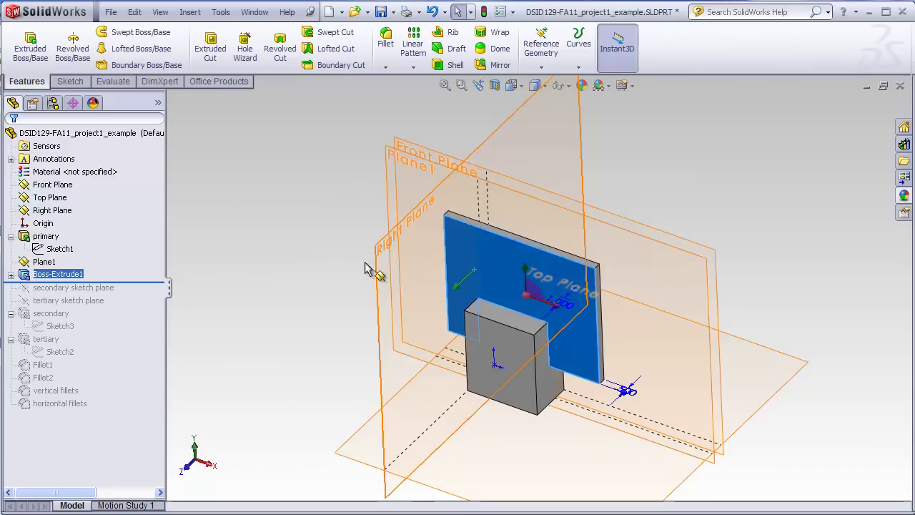
Edit Sketch4 under Boss-Extrude1 and start Smart Dimension
middle_click_drag(336, 276, 314, 246)
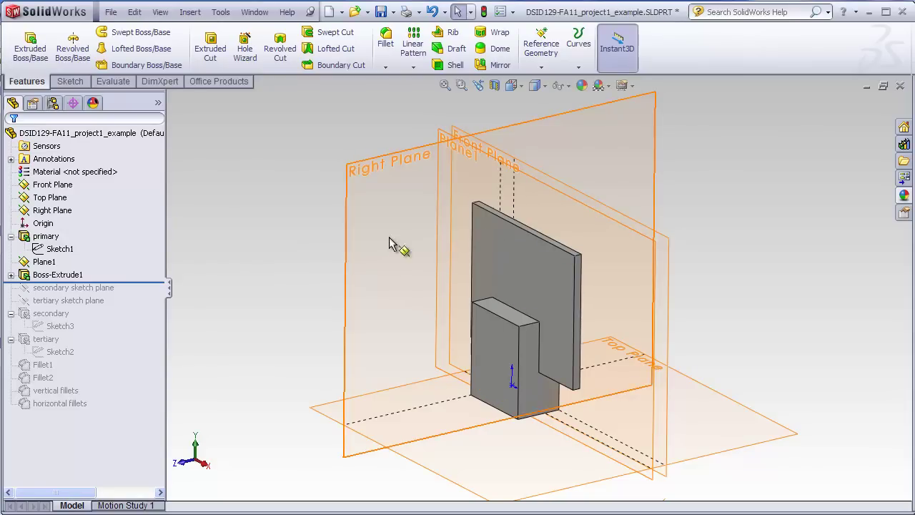
middle_click_drag(504, 230, 516, 263)
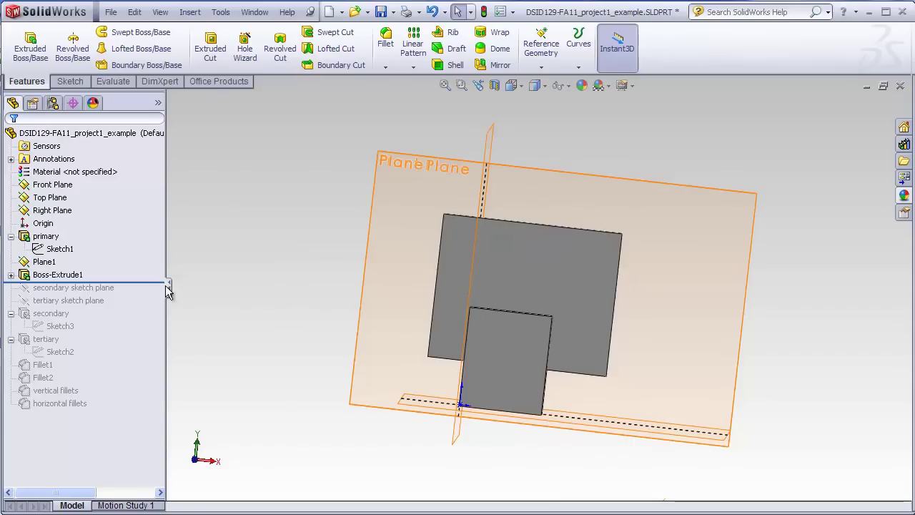
left_click(12, 275)
right_click(58, 287)
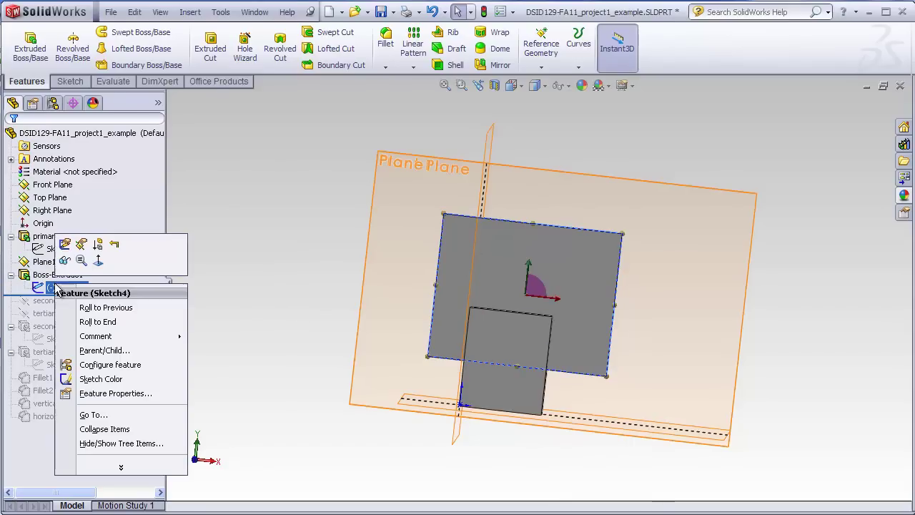
left_click(65, 244)
left_click(60, 44)
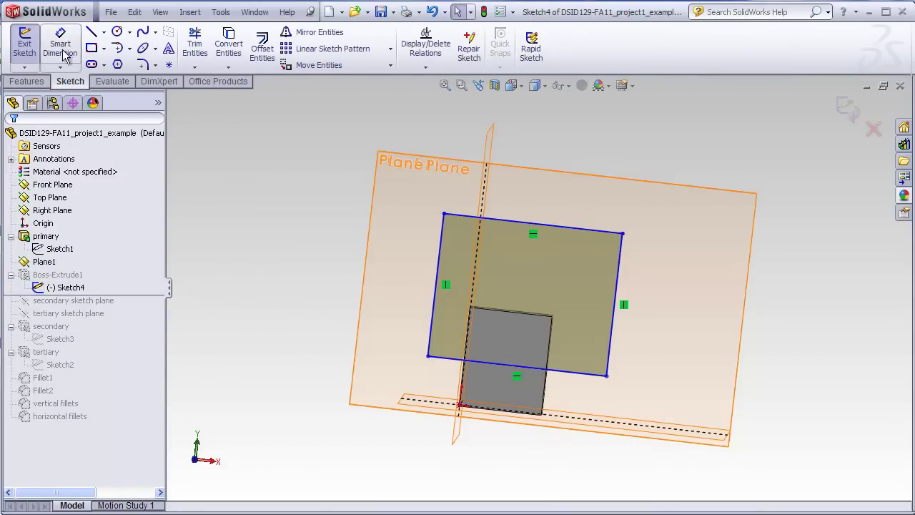
Dimension the rectangle's origin offsets: 2.725 to the bottom edge, 2.225 to the left edge
left_click(458, 405)
left_click(449, 358)
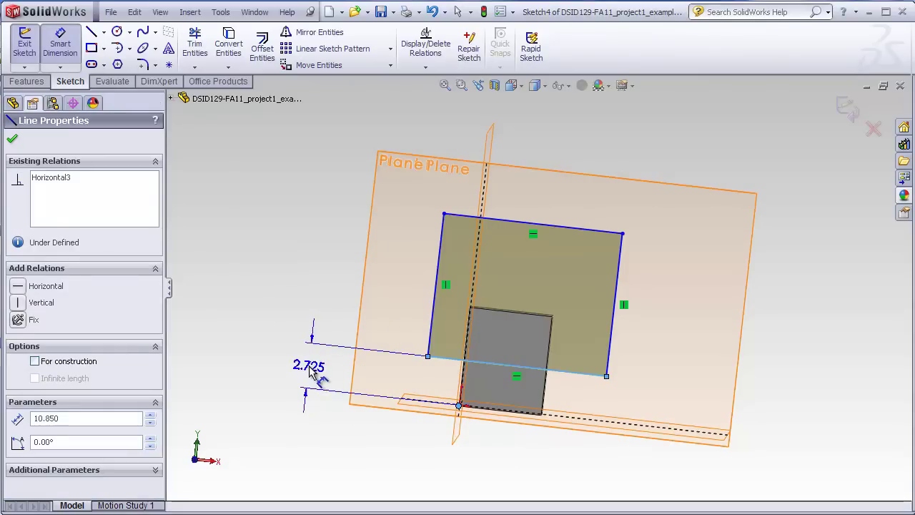
left_click(303, 373)
key("Return")
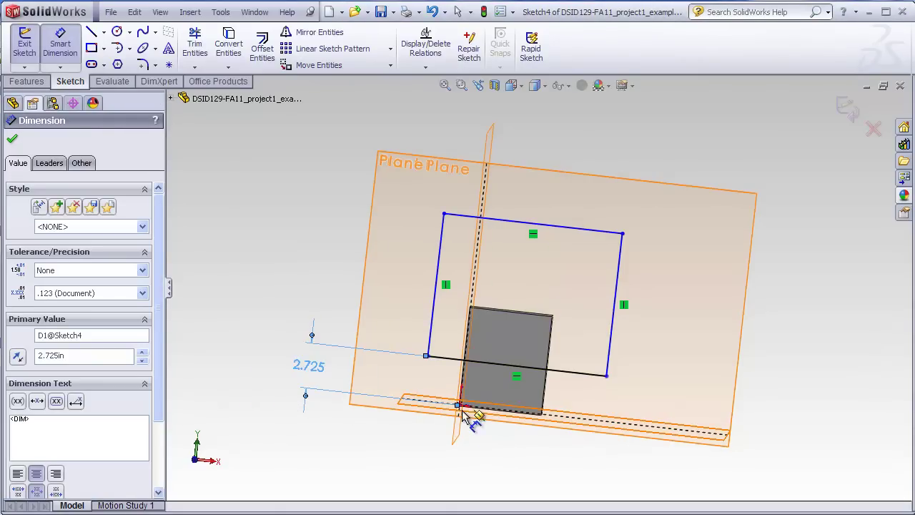
key("Escape")
left_click(60, 43)
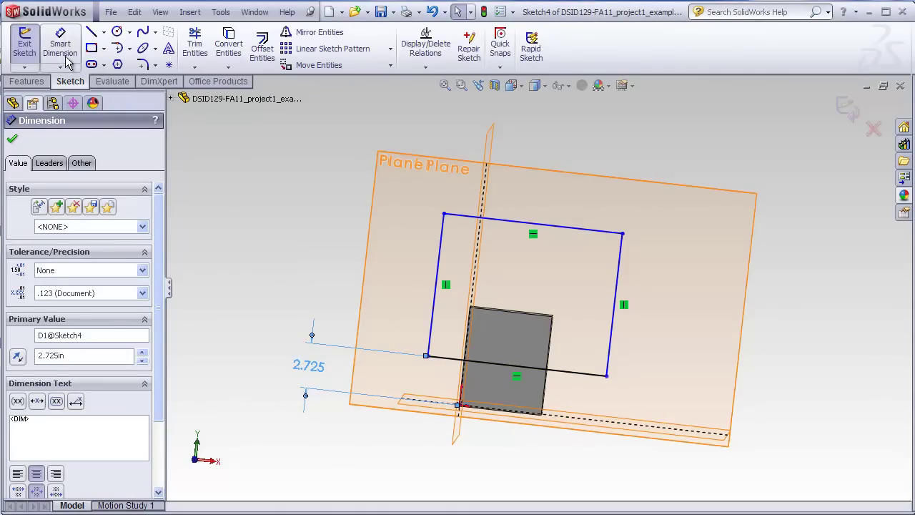
left_click(459, 404)
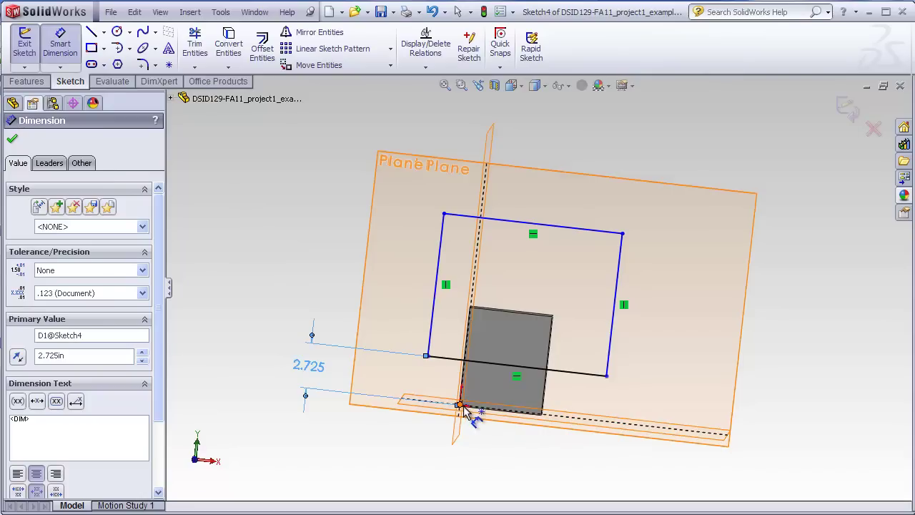
left_click(431, 335)
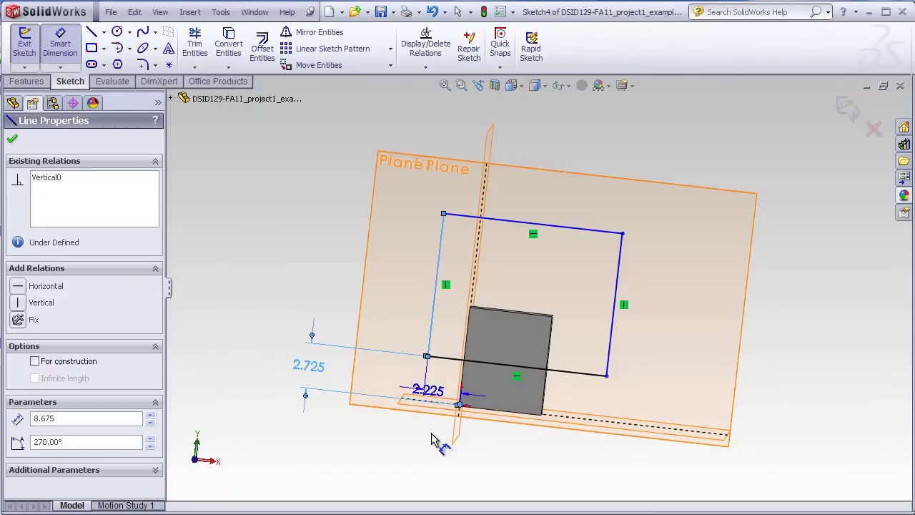
left_click(435, 473)
left_click(377, 474)
Dimension the rectangle's 10.850 width and 8.675 height
left_click(570, 229)
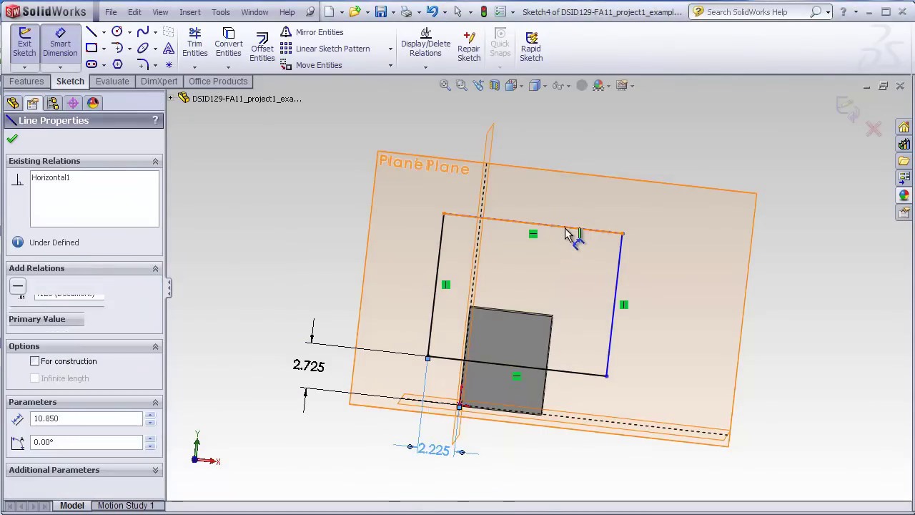
left_click(522, 147)
left_click(519, 183)
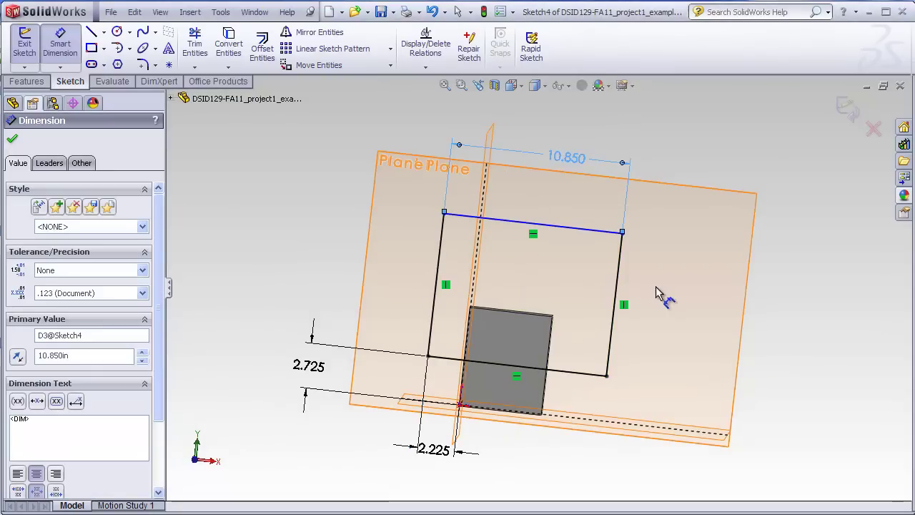
left_click(619, 281)
left_click(672, 310)
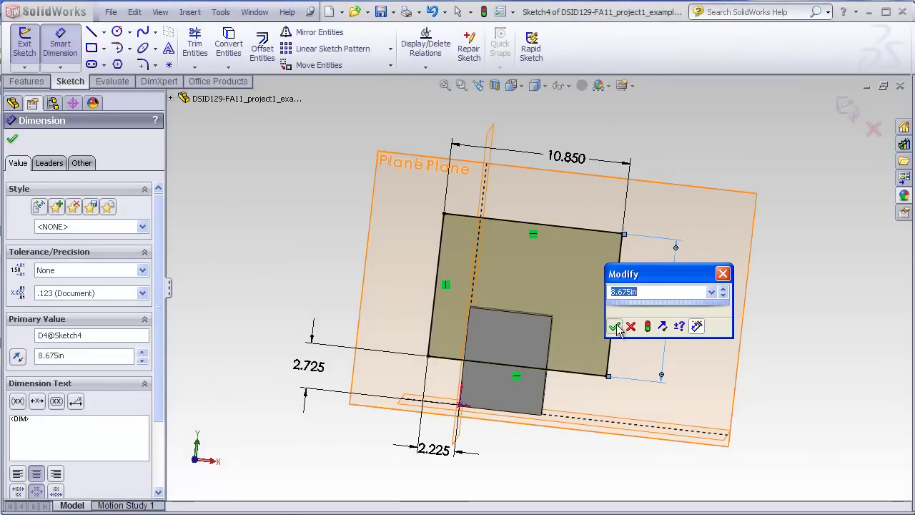
left_click(613, 326)
key("Escape")
key("Escape")
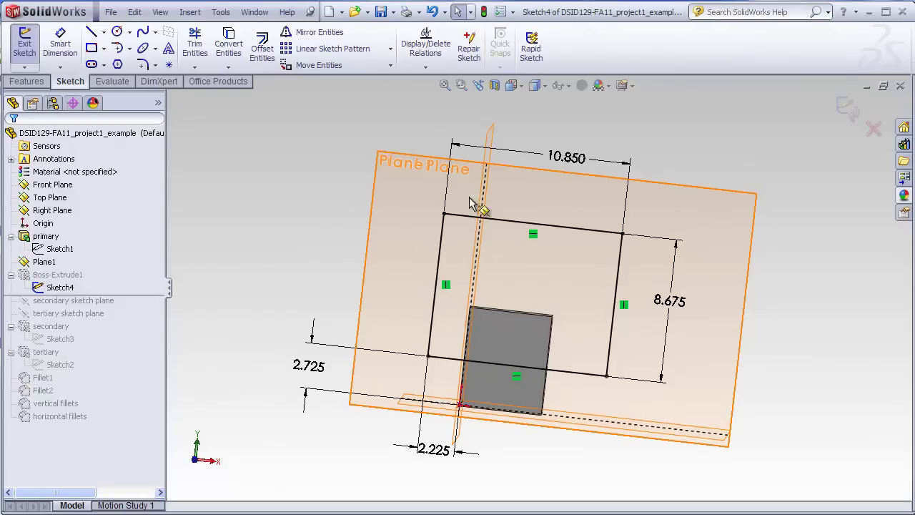
Change the vertical origin offset from 2.725 to 2.525
double_click(309, 370)
scroll(321, 458, "up", 17)
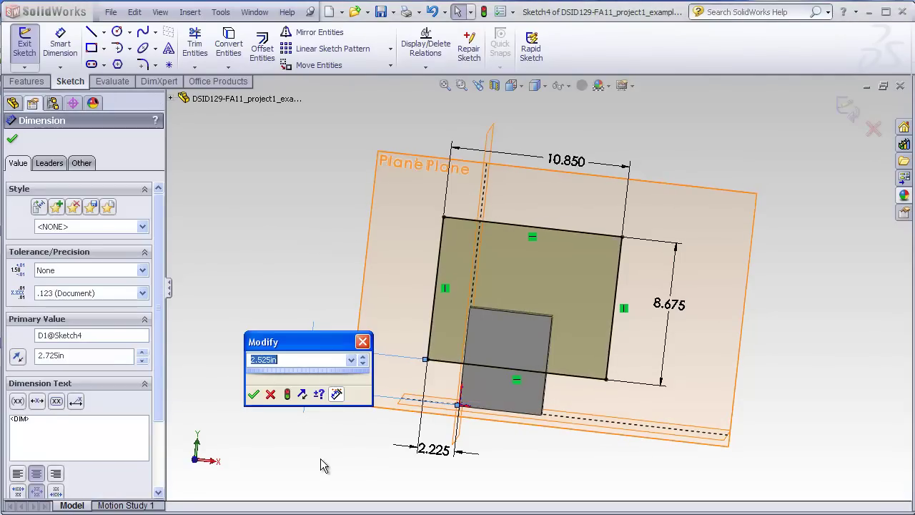
scroll(320, 457, "down", 20)
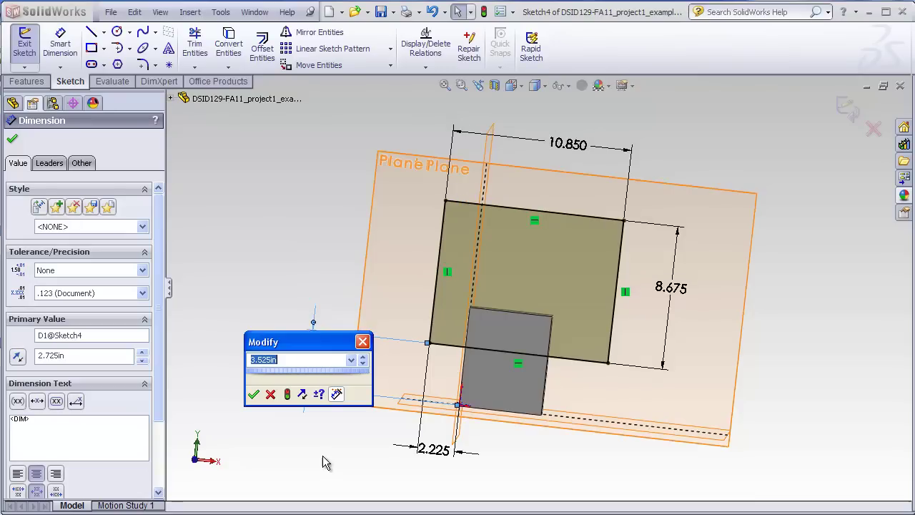
scroll(354, 431, "up", 7)
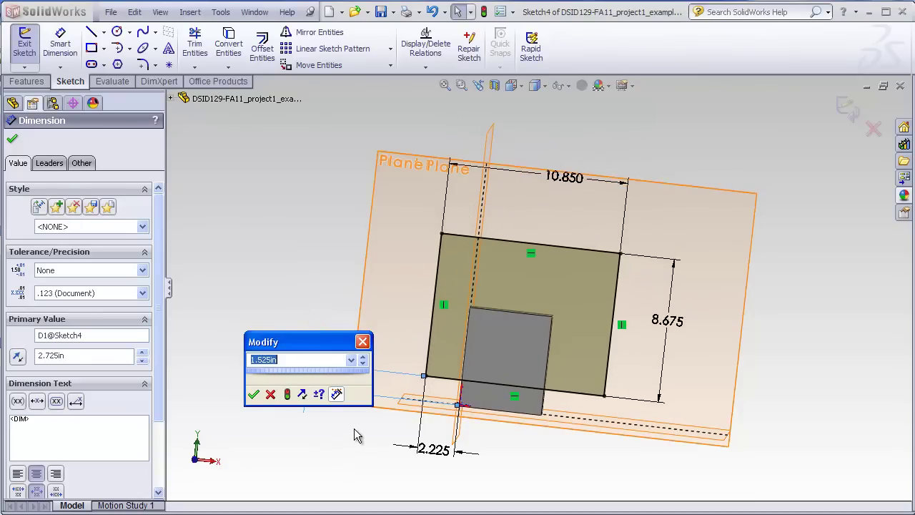
left_click(254, 394)
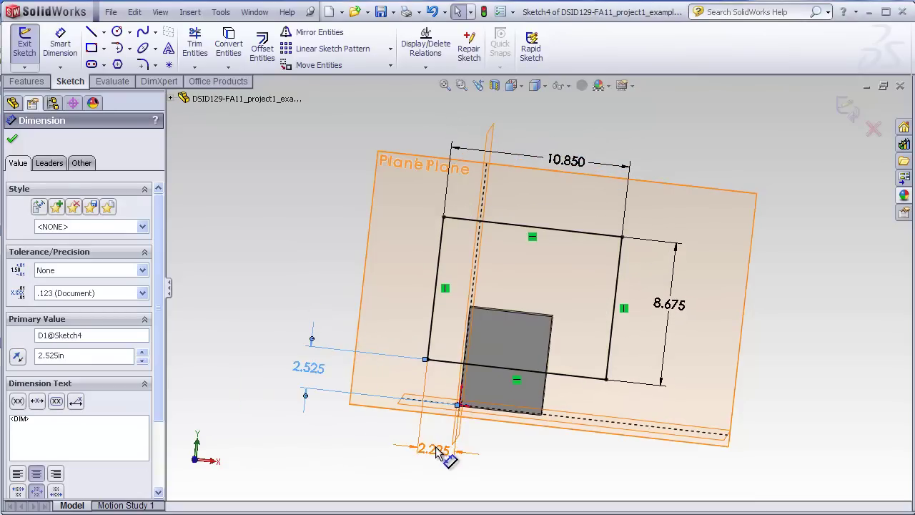
Change the horizontal origin offset from 2.225 to 2.625
double_click(432, 449)
scroll(427, 441, "down", 5)
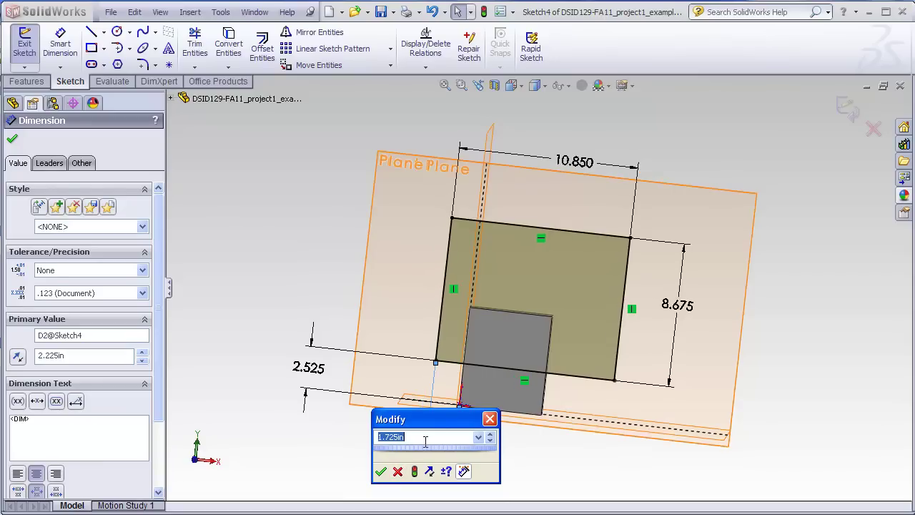
scroll(425, 441, "up", 10)
scroll(425, 441, "down", 2)
scroll(425, 441, "up", 2)
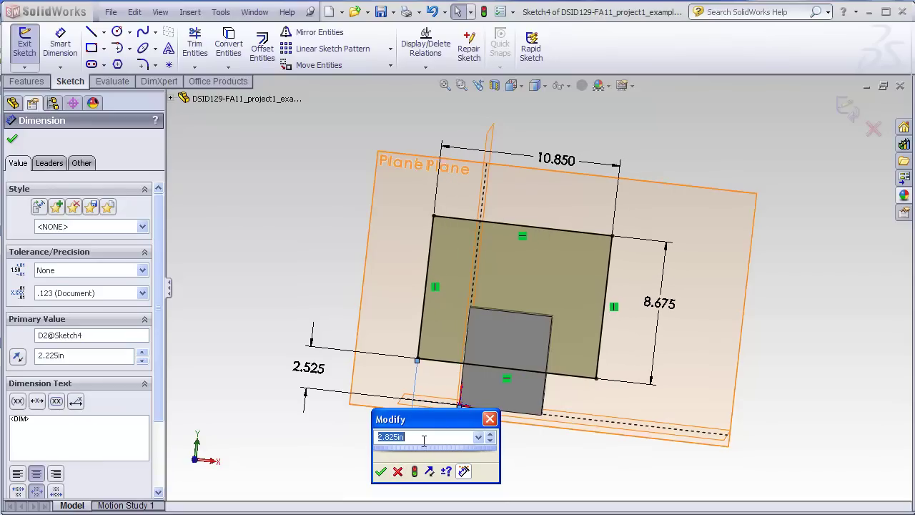
scroll(426, 441, "down", 1)
left_click(380, 471)
key("Escape")
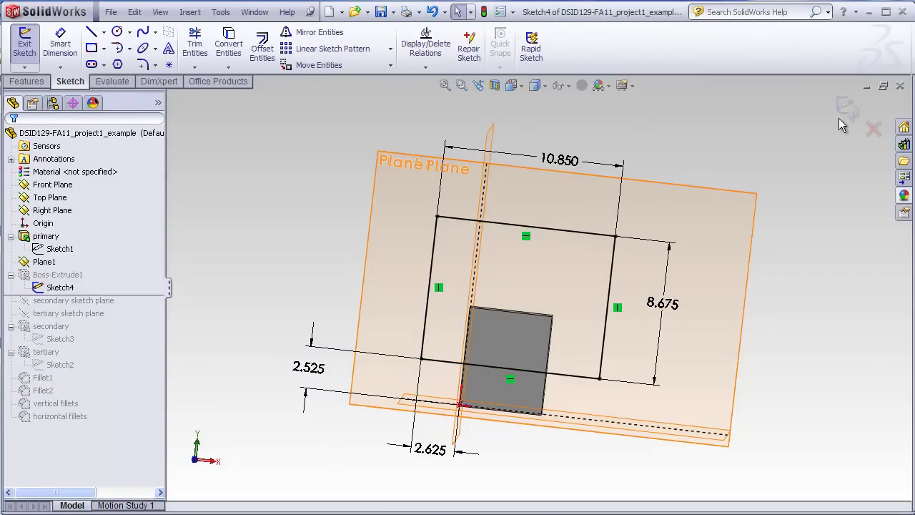
Exit the edited sketch to rebuild the extrusion and view the part in 3-D
left_click(845, 108)
mouse_move(767, 149)
middle_mouse_down()
mouse_move(702, 143)
mouse_move(623, 170)
middle_mouse_up()
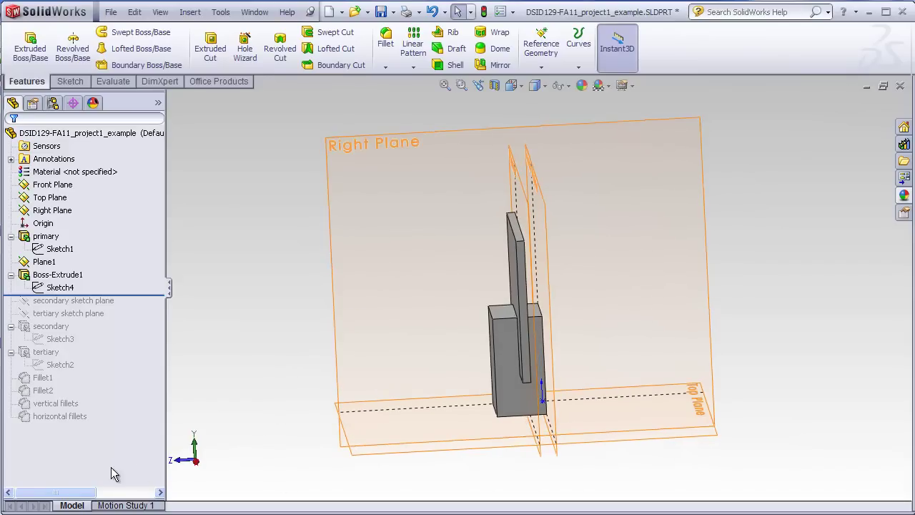
middle_click_drag(290, 309, 317, 310)
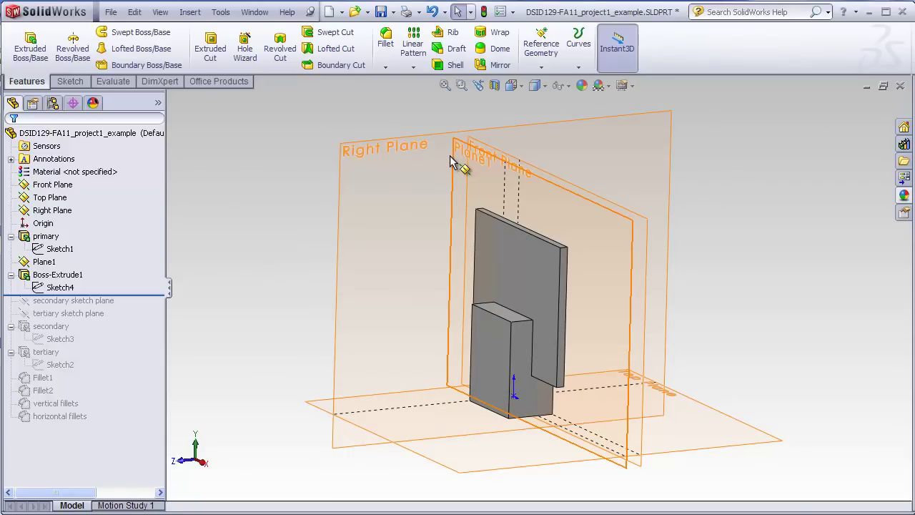
Remove Plane1 and Boss-Extrude1 so only the primary block remains, then roll forward toward the secondary sketch plane
key("ctrl+z")
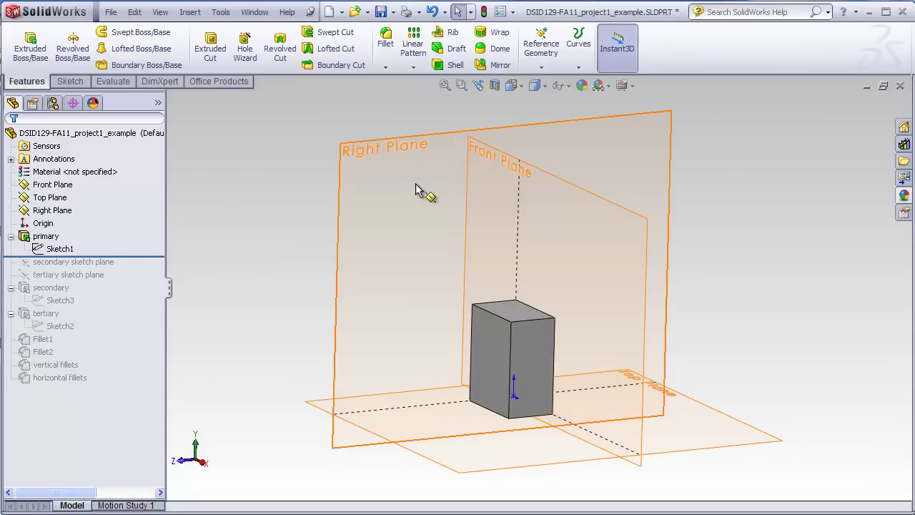
mouse_move(279, 224)
middle_mouse_down()
mouse_move(303, 208)
mouse_move(285, 220)
middle_mouse_up()
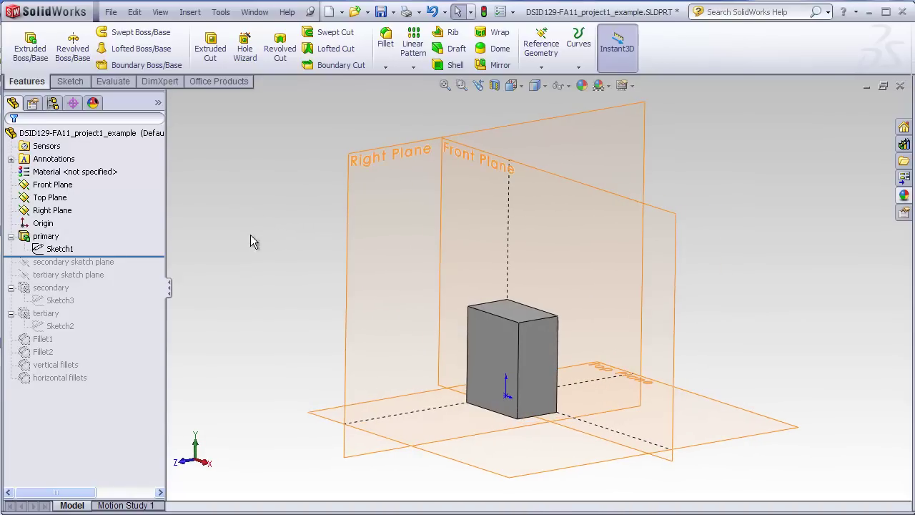
left_click_drag(151, 258, 150, 267)
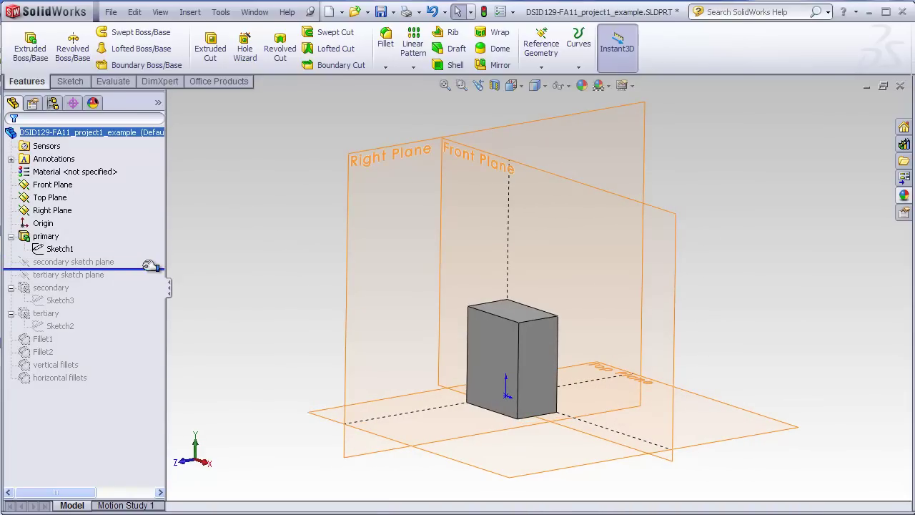
Select the secondary sketch plane and orbit to an oblique, more top-down view of it beside the primary block
left_click(100, 263)
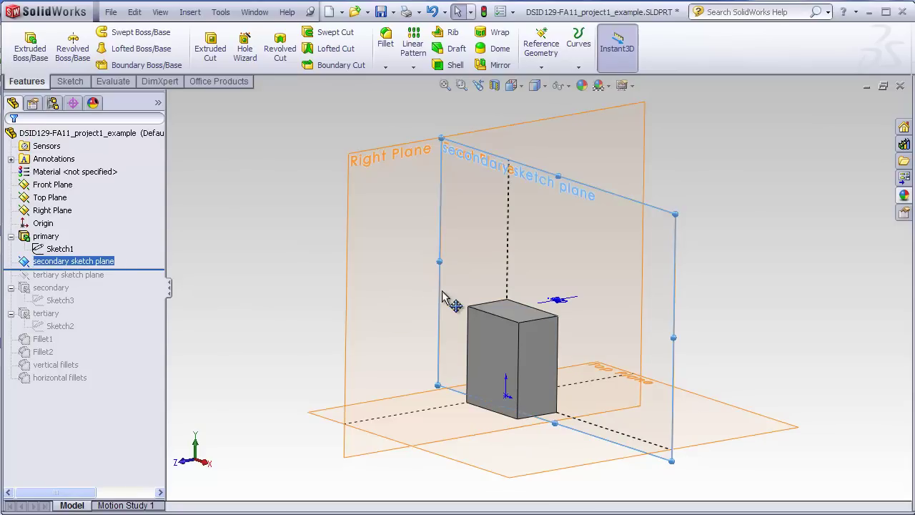
middle_click_drag(450, 302, 443, 333)
scroll(571, 325, "down", 6)
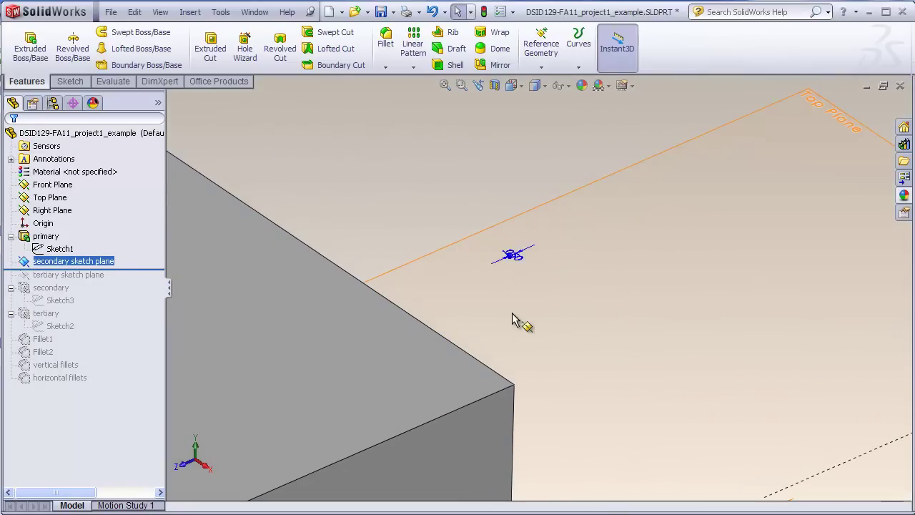
scroll(516, 321, "up", 6)
mouse_move(514, 313)
middle_mouse_down()
mouse_move(500, 224)
mouse_move(473, 245)
mouse_move(484, 212)
middle_mouse_up()
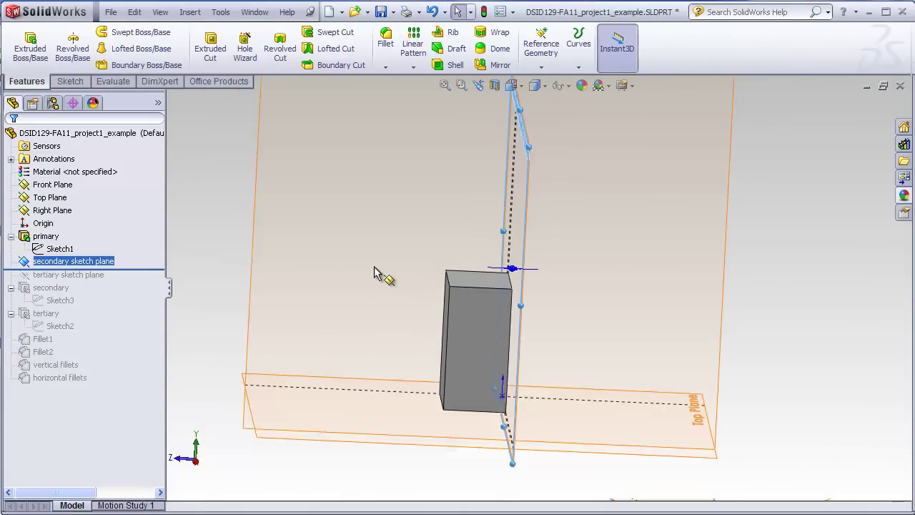
mouse_move(378, 272)
middle_mouse_down()
mouse_move(374, 263)
mouse_move(439, 278)
mouse_move(409, 202)
middle_mouse_up()
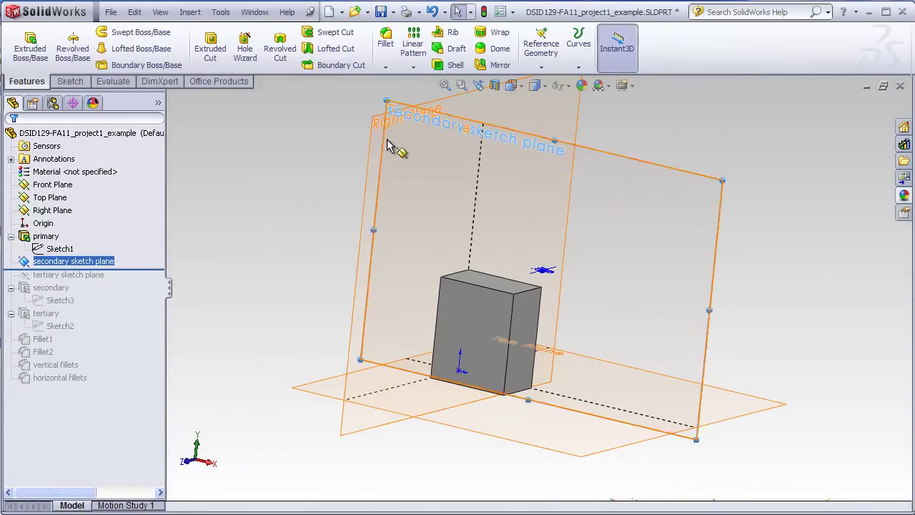
middle_click_drag(547, 269, 552, 347)
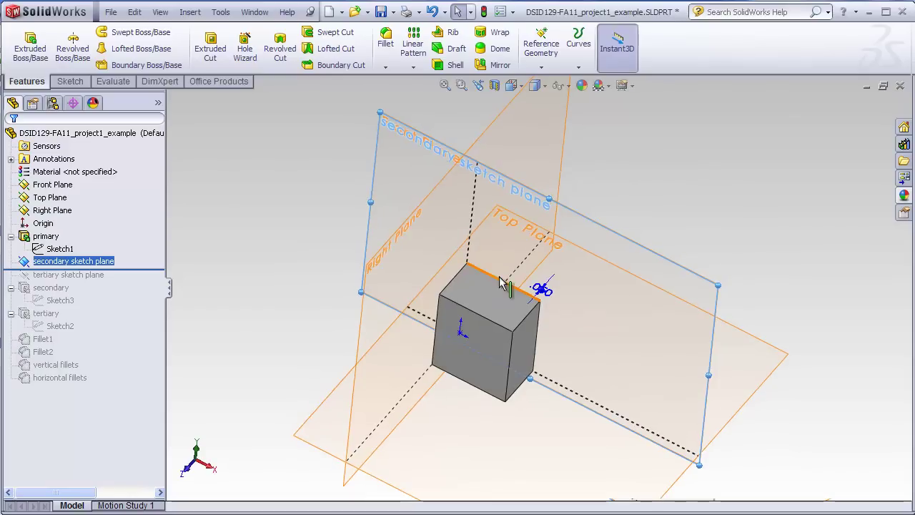
left_click(326, 255)
Edit the secondary sketch plane feature to review its offset from the Front Plane
left_click(100, 265)
right_click(100, 266)
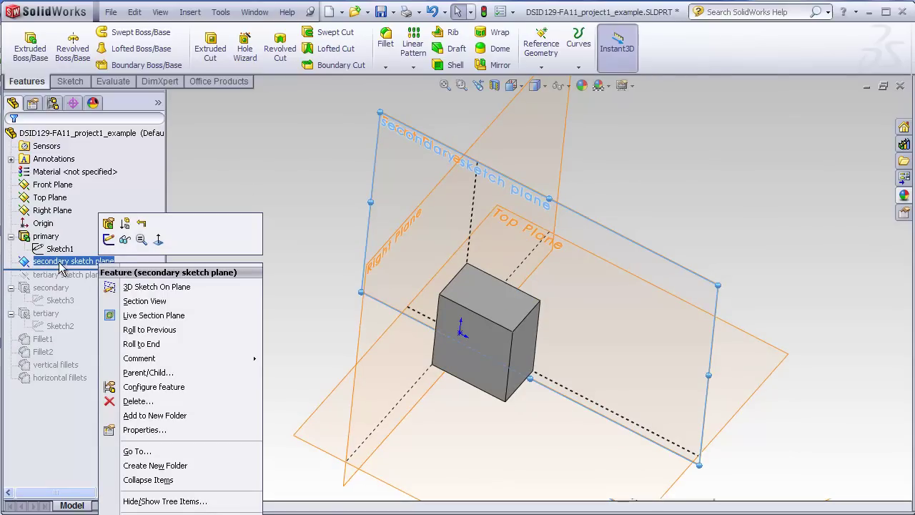
left_click(108, 224)
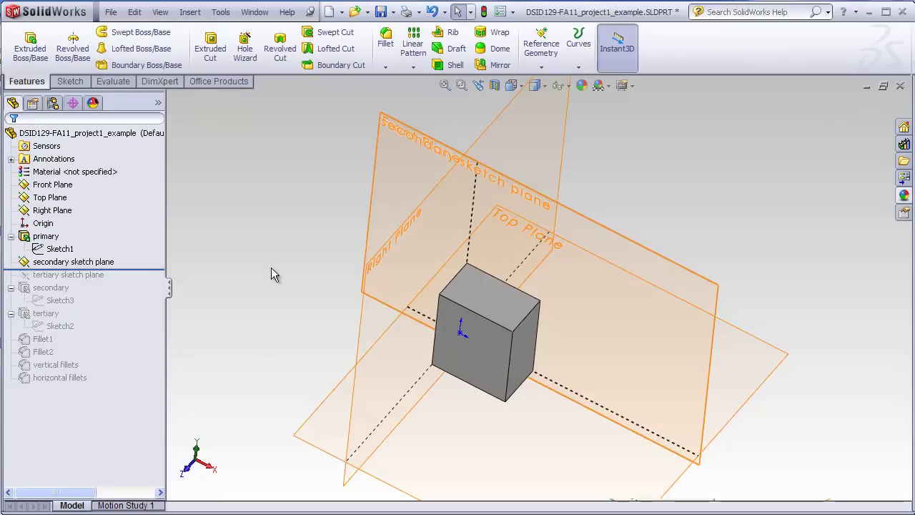
Roll the model forward to include the tertiary sketch plane and show its 3.000 offset dimension
left_click_drag(143, 268, 143, 282)
mouse_move(176, 331)
middle_mouse_down()
mouse_move(239, 343)
mouse_move(244, 268)
mouse_move(257, 239)
mouse_move(266, 256)
middle_mouse_up()
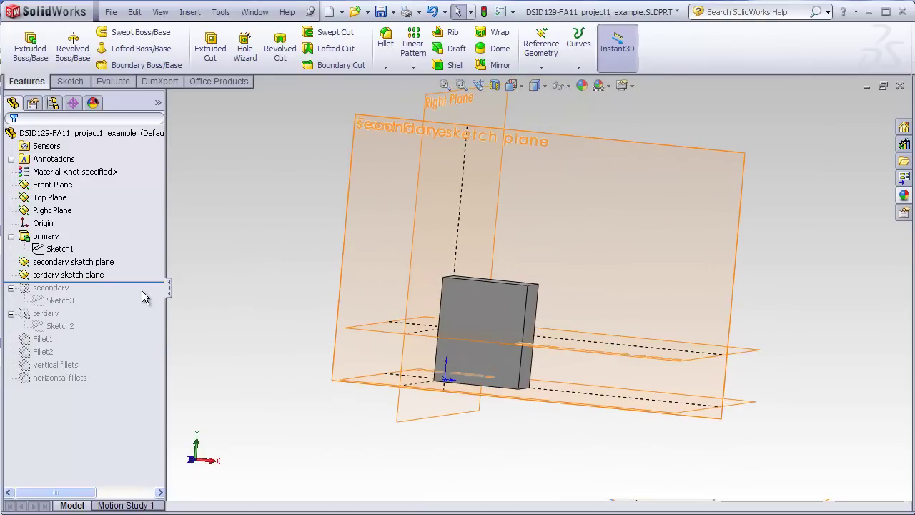
left_click(90, 275)
double_click(90, 276)
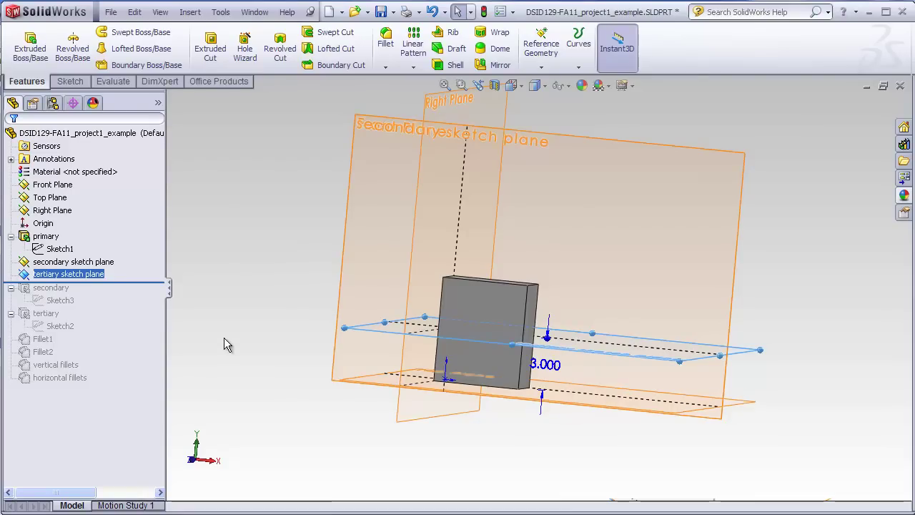
Edit the tertiary sketch plane, accept its 3.000 in offset from the Top Plane, and reorient the view
left_click(80, 275)
right_click(80, 276)
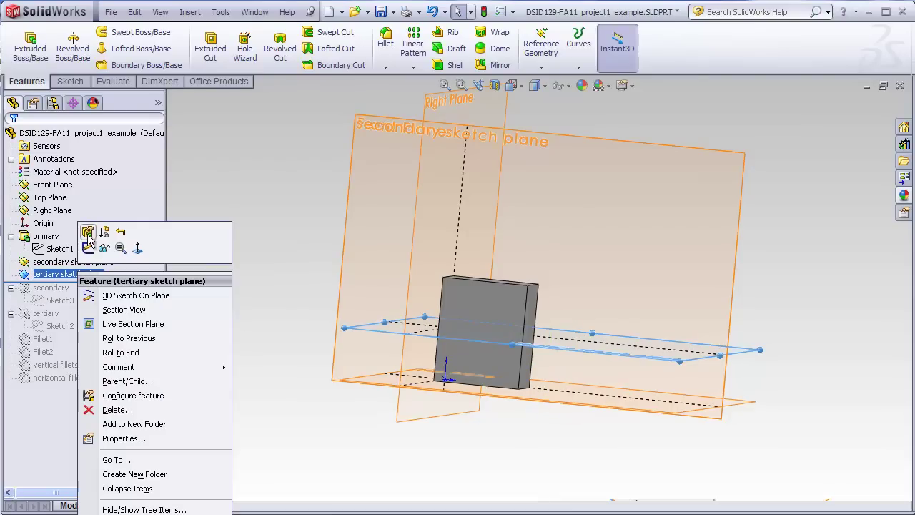
left_click(88, 233)
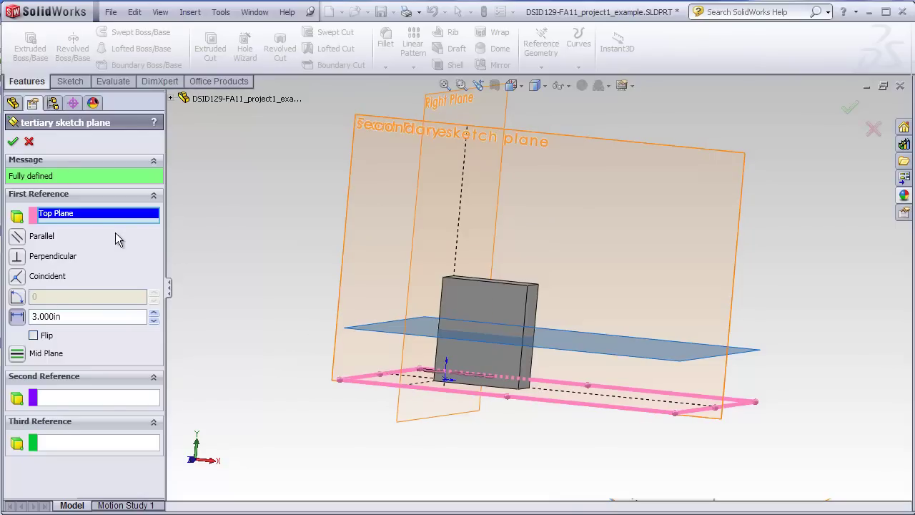
left_click(13, 143)
mouse_move(280, 327)
middle_mouse_down()
mouse_move(278, 363)
mouse_move(269, 334)
middle_mouse_up()
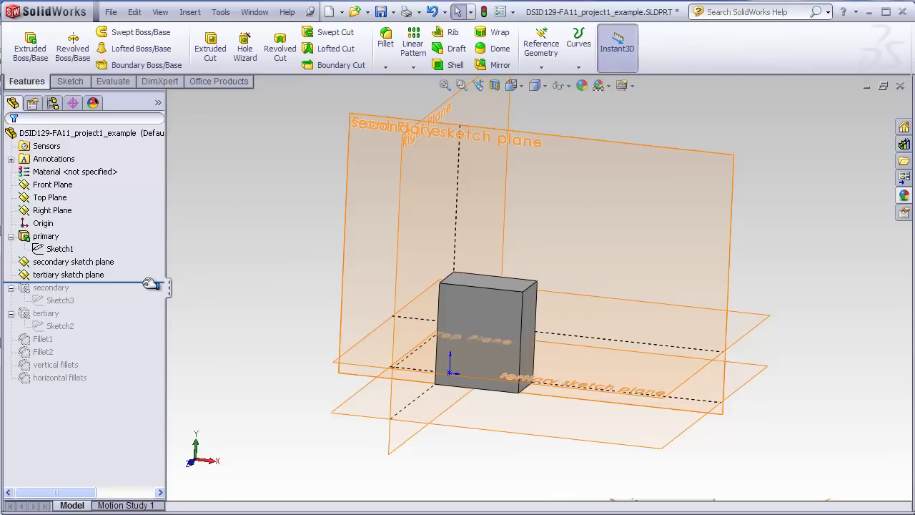
Roll forward to restore the secondary and tertiary blocks and check their sketch dimensions
left_click_drag(151, 283, 152, 308)
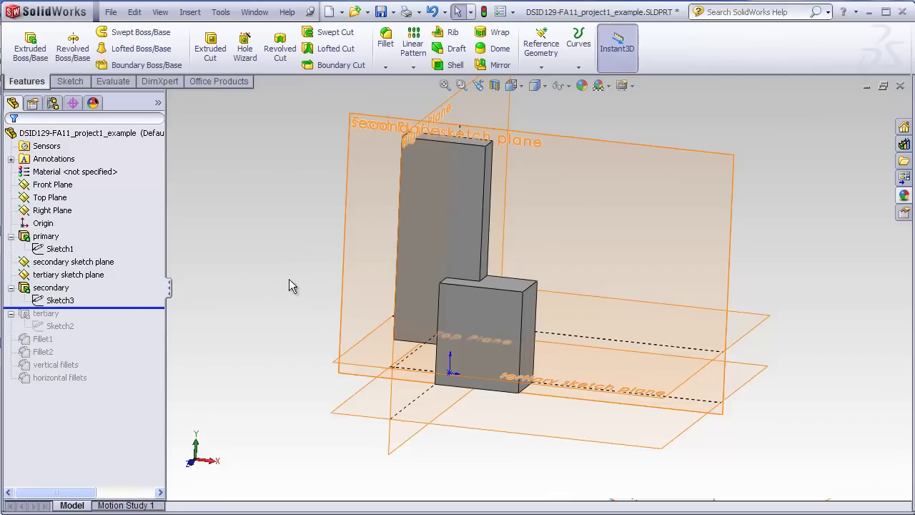
double_click(60, 300)
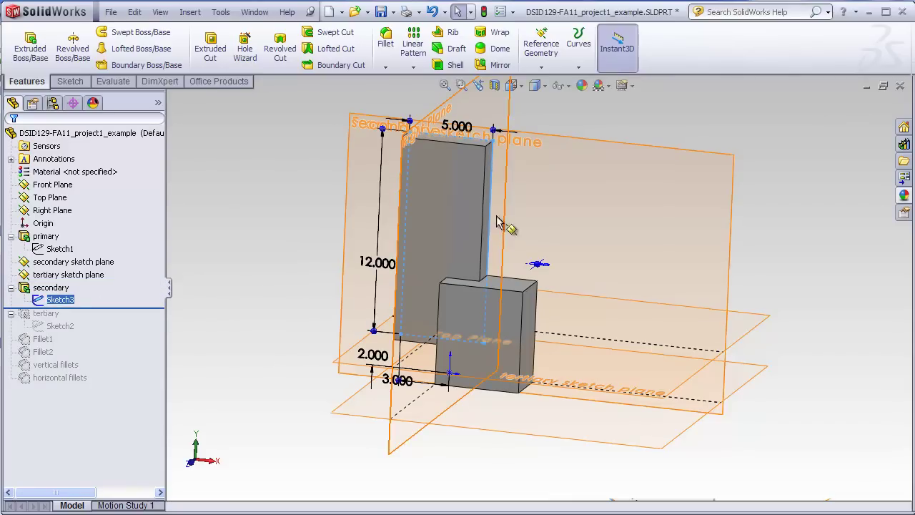
left_click(227, 258)
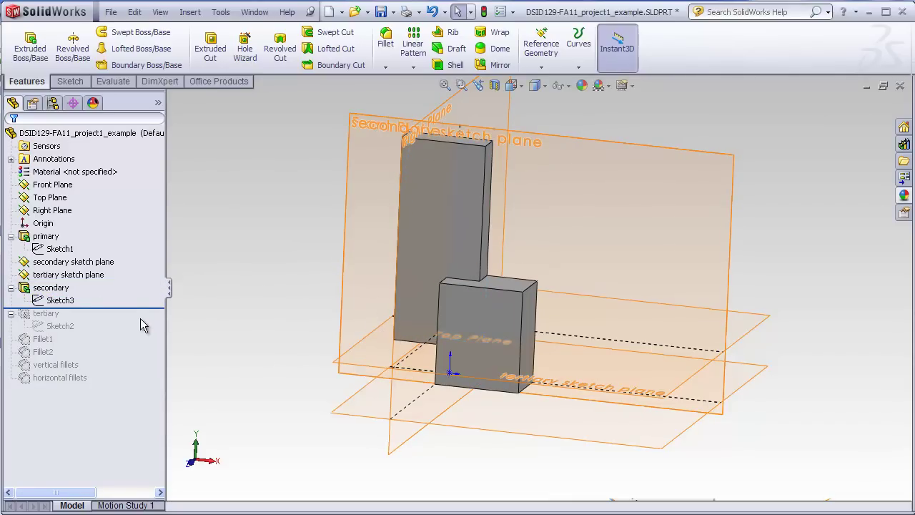
left_click_drag(147, 331, 146, 332)
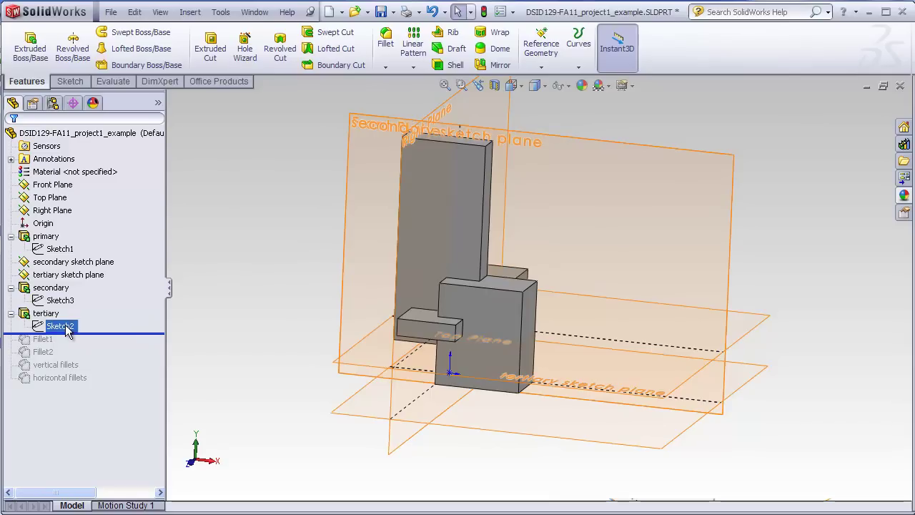
double_click(60, 326)
middle_click_drag(257, 315, 260, 451)
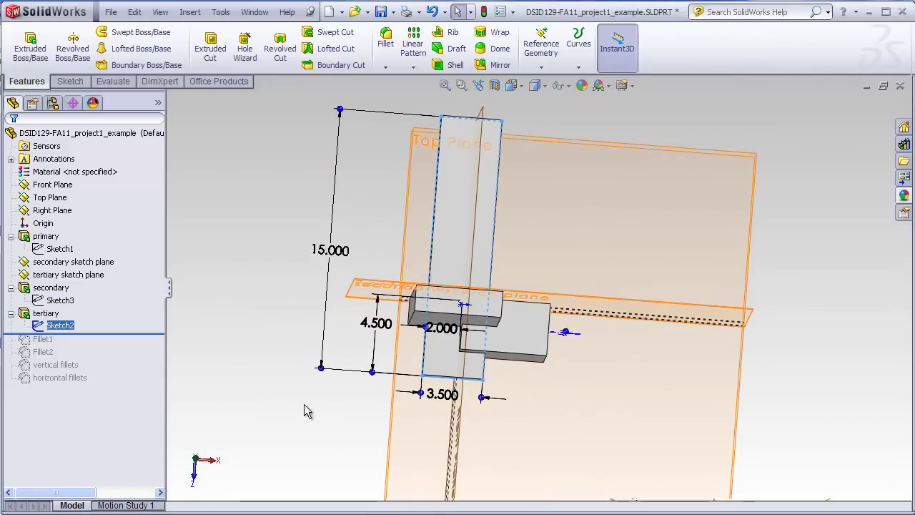
mouse_move(303, 411)
middle_mouse_down()
mouse_move(374, 410)
mouse_move(353, 278)
mouse_move(352, 292)
middle_mouse_up()
Change Sketch3's 12.000 height dimension to 10
left_click(60, 301)
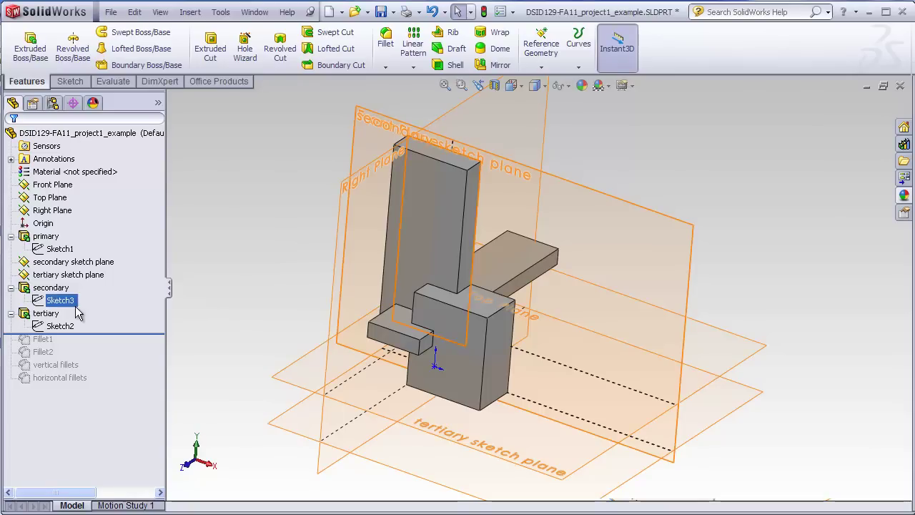
left_click(62, 301)
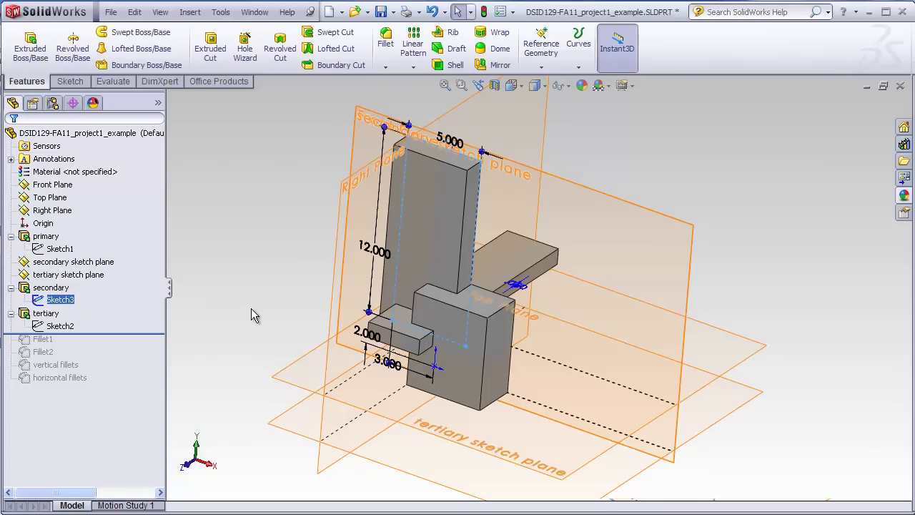
mouse_move(251, 308)
middle_mouse_down()
mouse_move(246, 300)
mouse_move(222, 312)
middle_mouse_up()
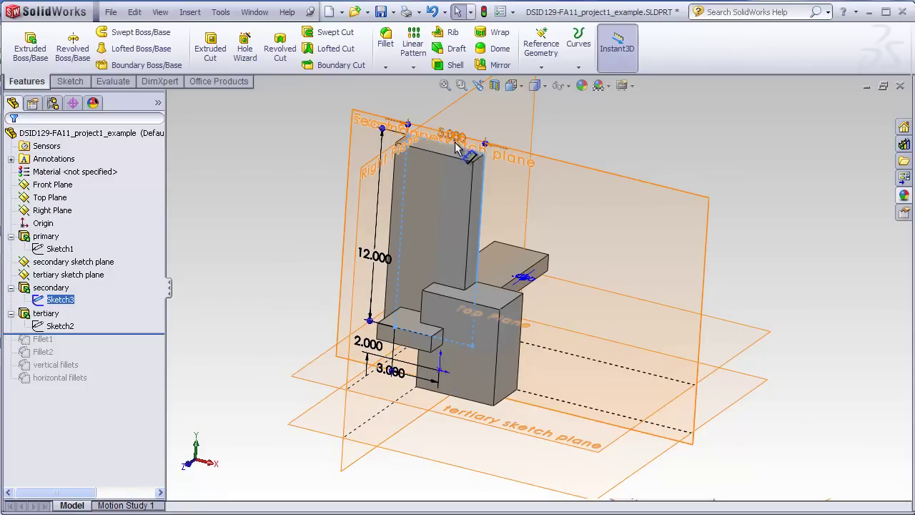
left_click(375, 256)
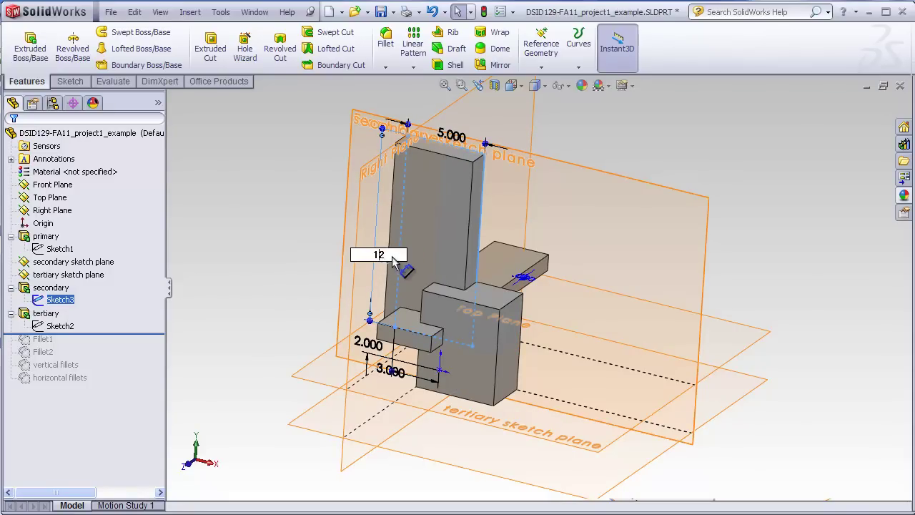
type("10")
key("Return")
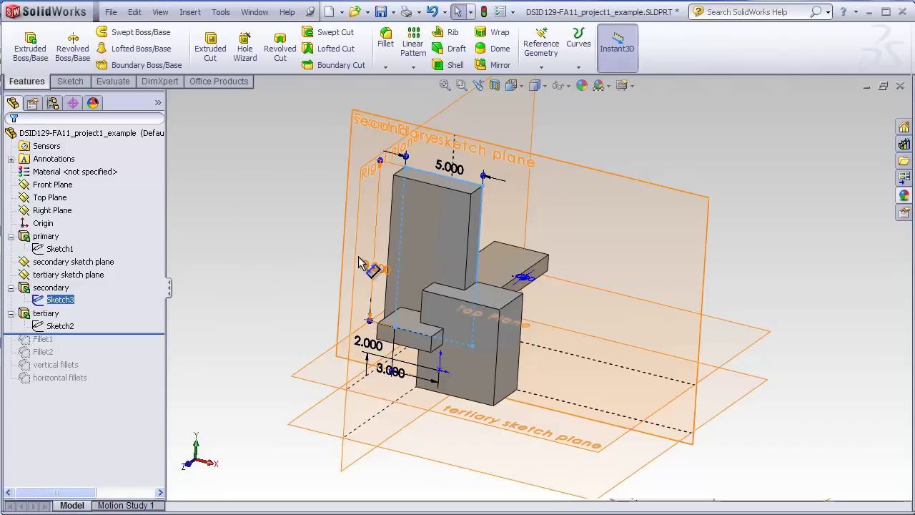
key("Escape")
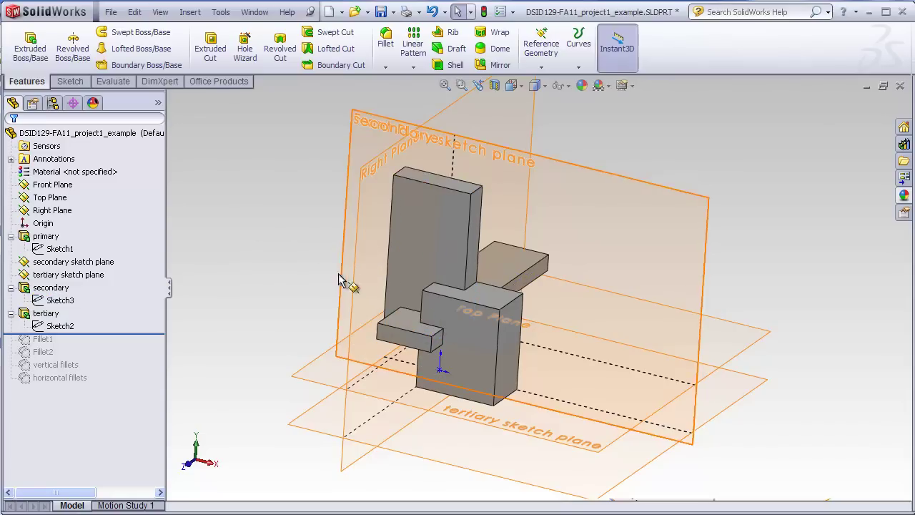
Change Sketch3's 2.000 dimension to 3, rebuild, and return to isometric view
middle_click_drag(343, 279, 433, 337)
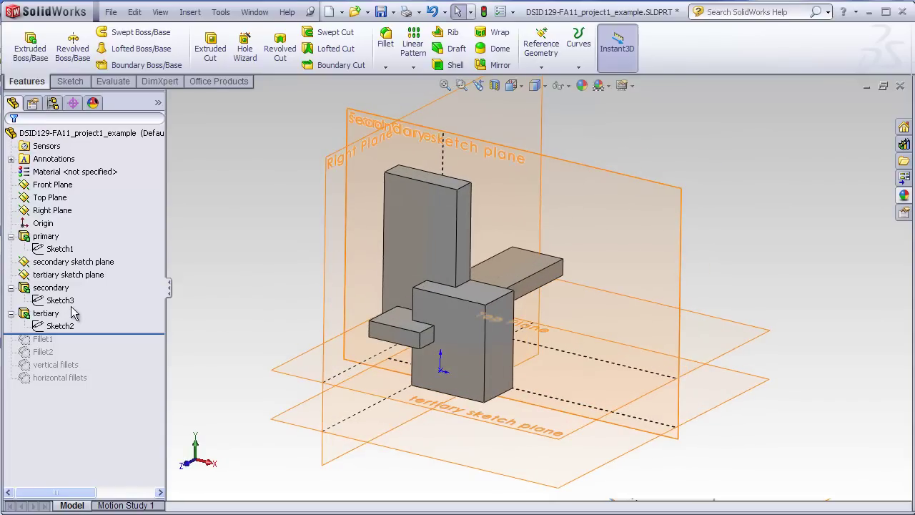
left_click(61, 301)
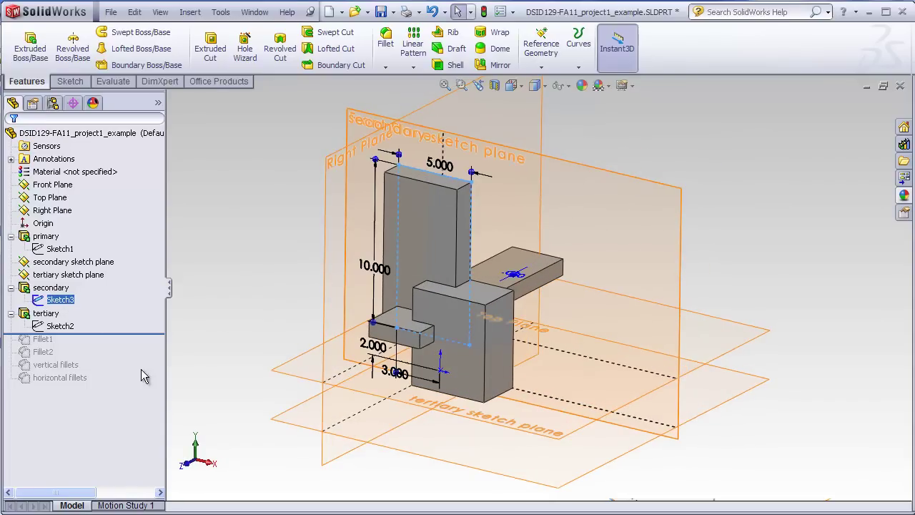
double_click(373, 345)
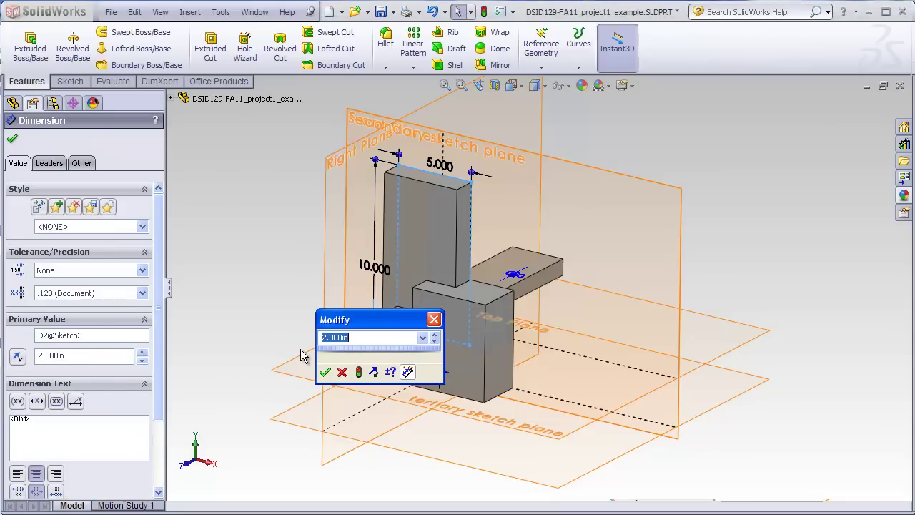
key("Return")
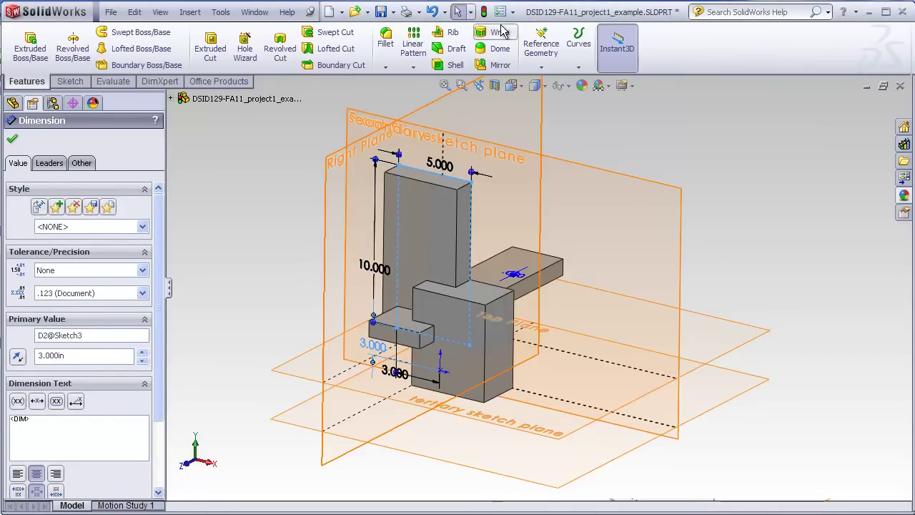
left_click(484, 12)
mouse_move(246, 279)
middle_mouse_down()
mouse_move(283, 251)
mouse_move(219, 300)
mouse_move(234, 272)
mouse_move(300, 284)
middle_mouse_up()
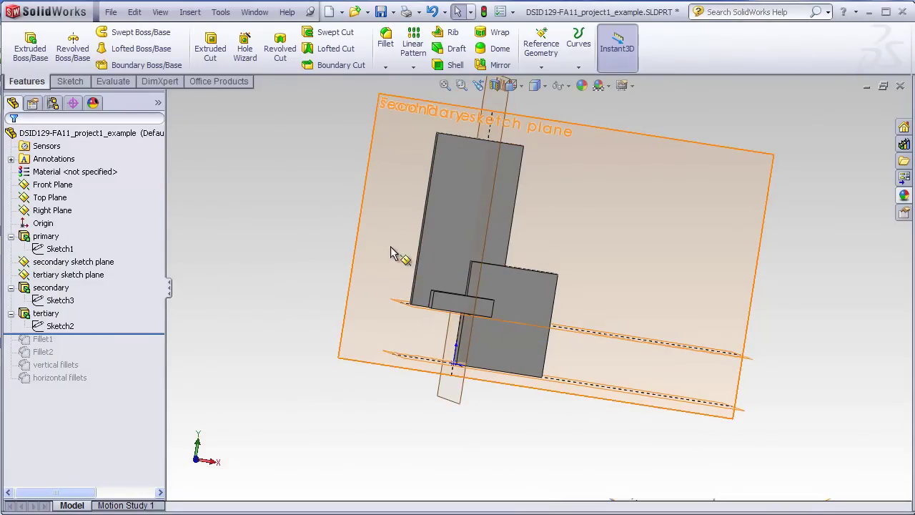
key("ctrl+7")
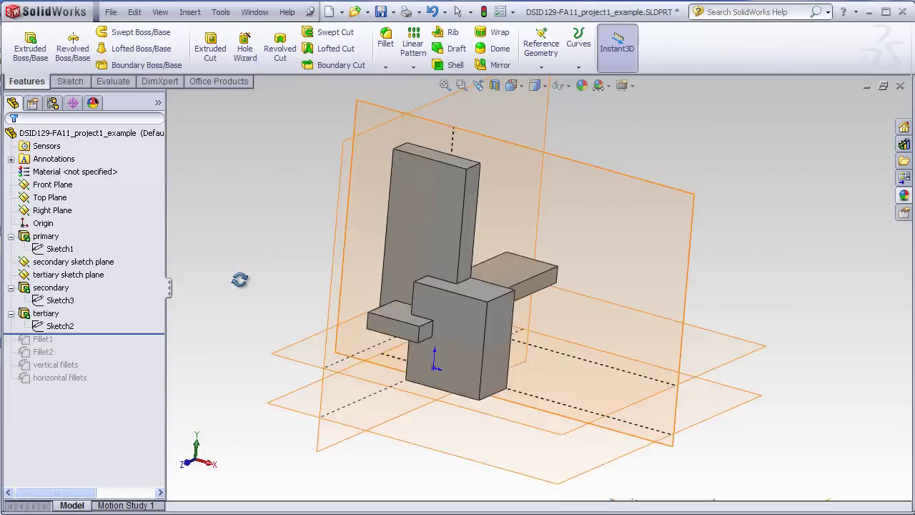
Set the secondary sketch plane's offset to 0.500 in and rebuild the part
left_click(107, 262)
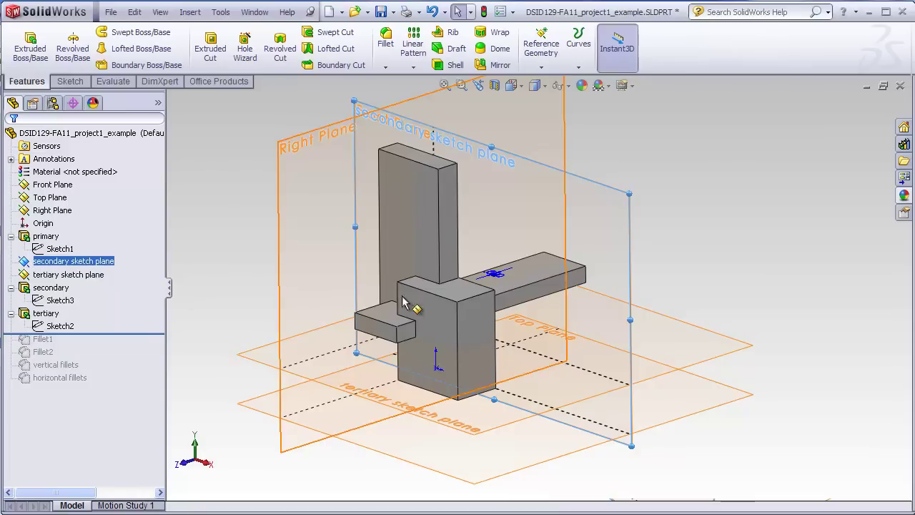
scroll(504, 283, "down", 5)
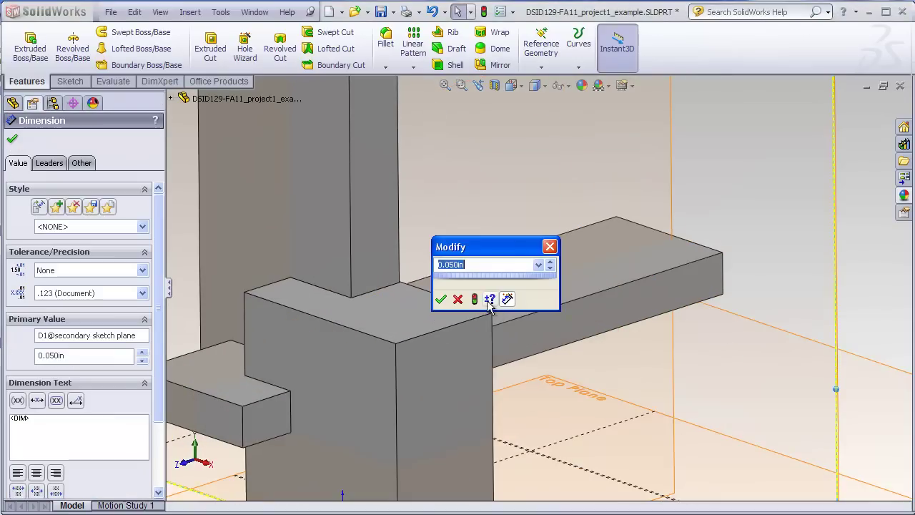
type(".5")
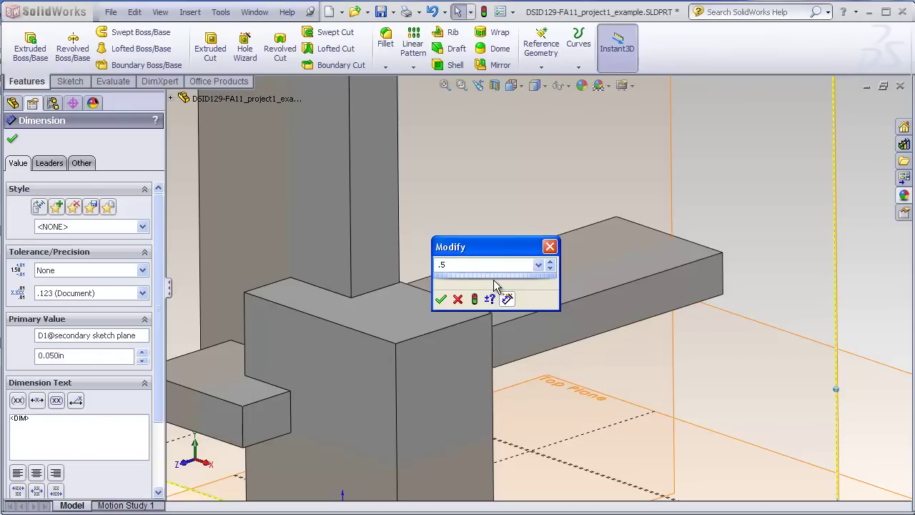
key("Return")
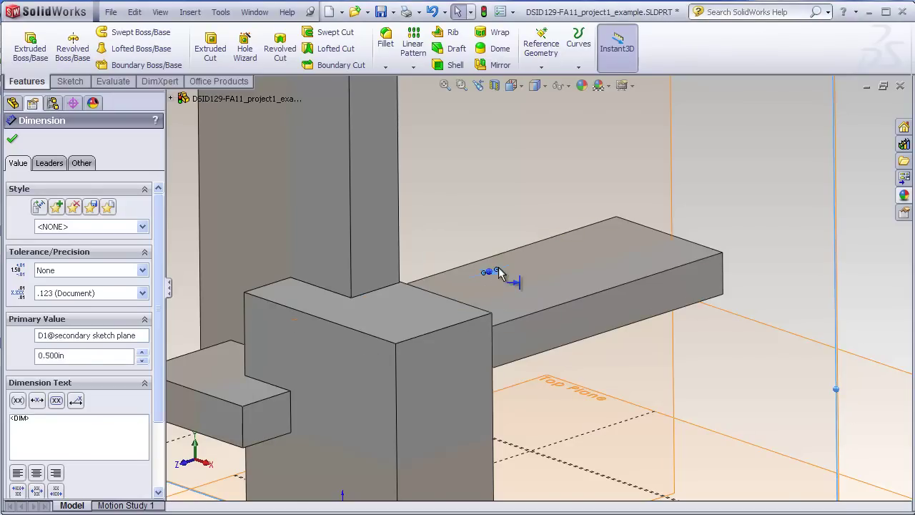
scroll(493, 283, "up", 5)
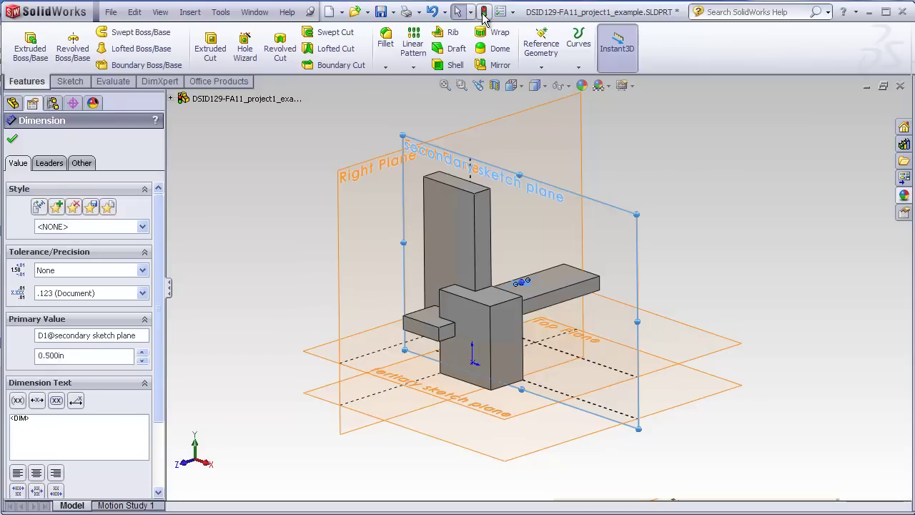
left_click(483, 12)
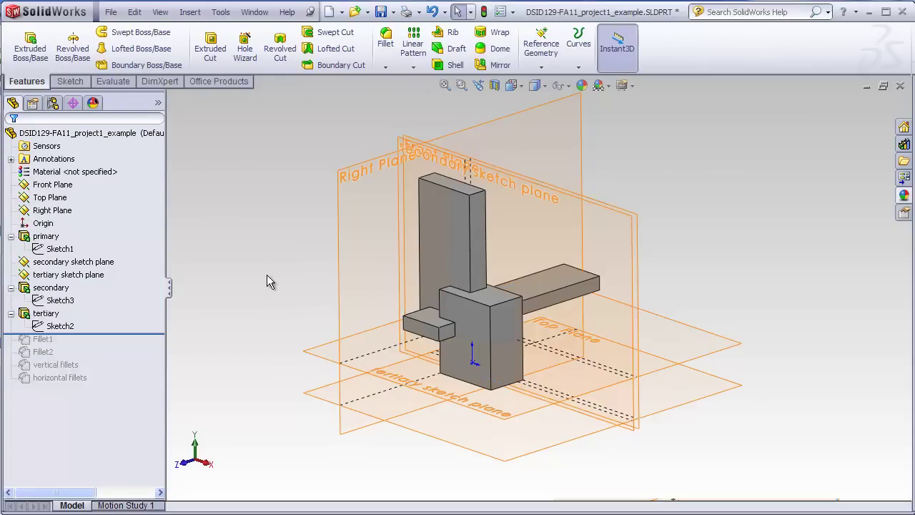
middle_click_drag(314, 200, 236, 239)
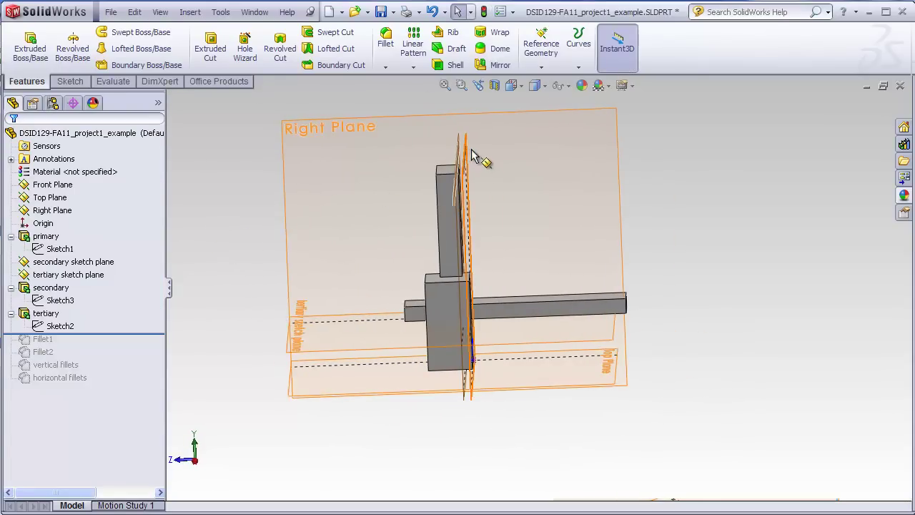
middle_click_drag(397, 189, 425, 196)
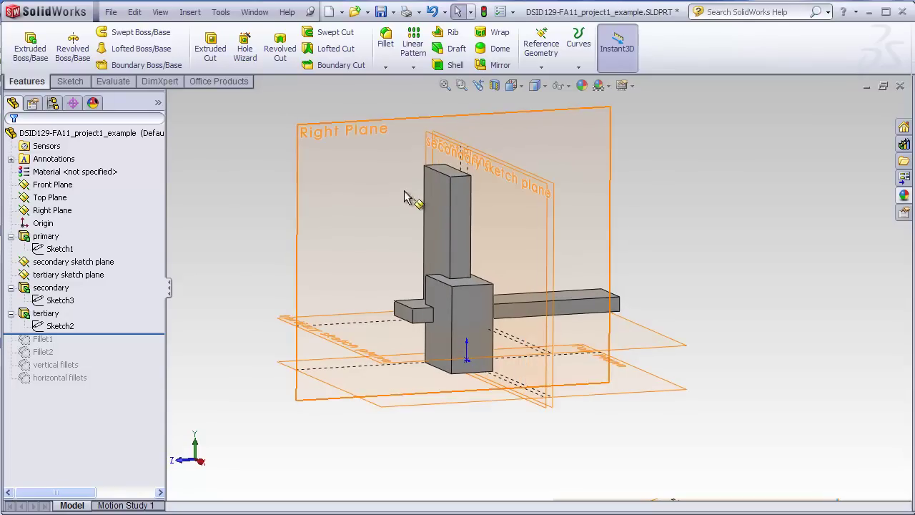
Change the secondary sketch plane's offset from 0.500 in to 1.000 in
left_click(71, 261)
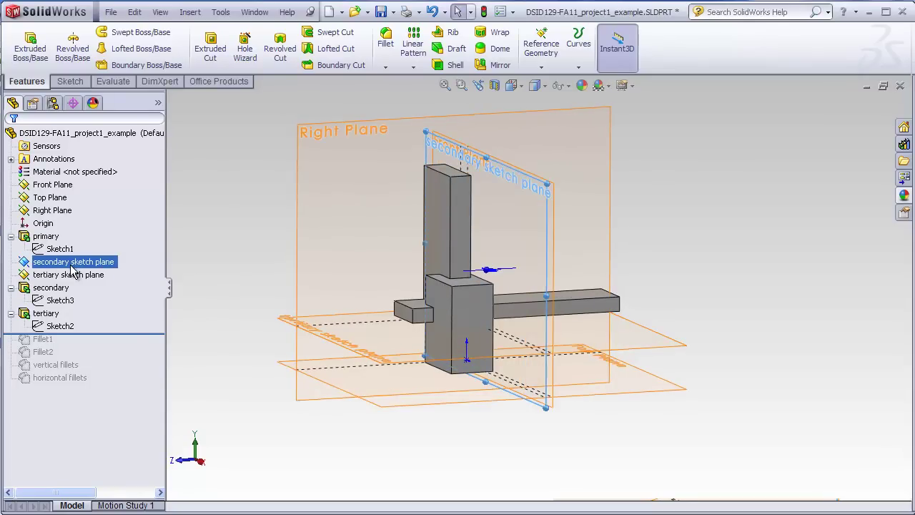
double_click(492, 270)
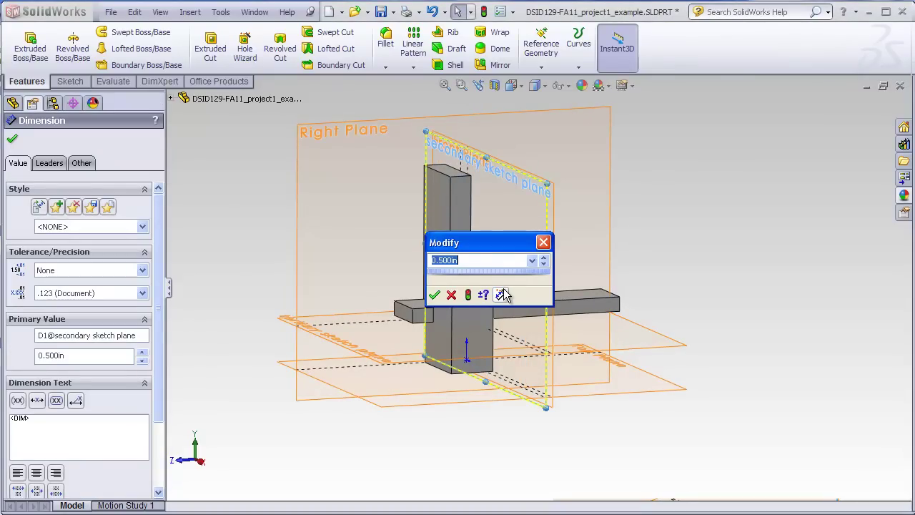
key("Return")
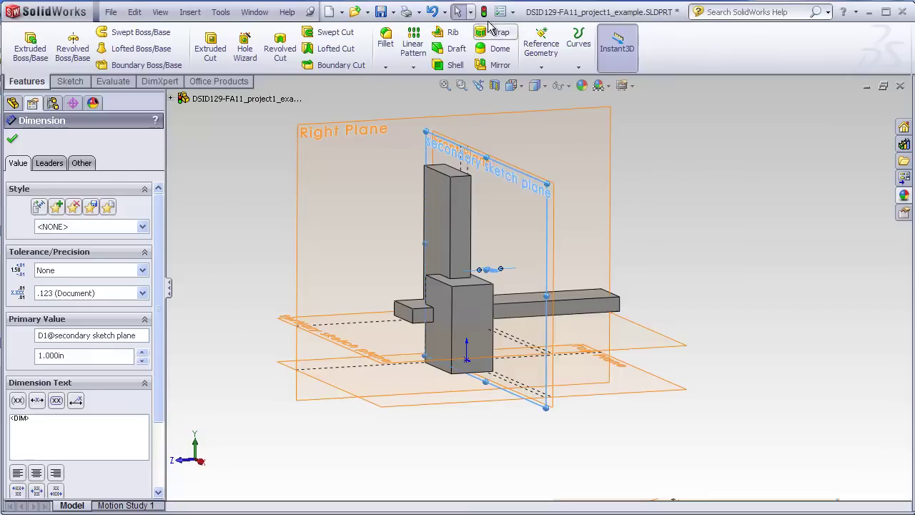
key("Escape")
middle_click_drag(513, 163, 426, 341)
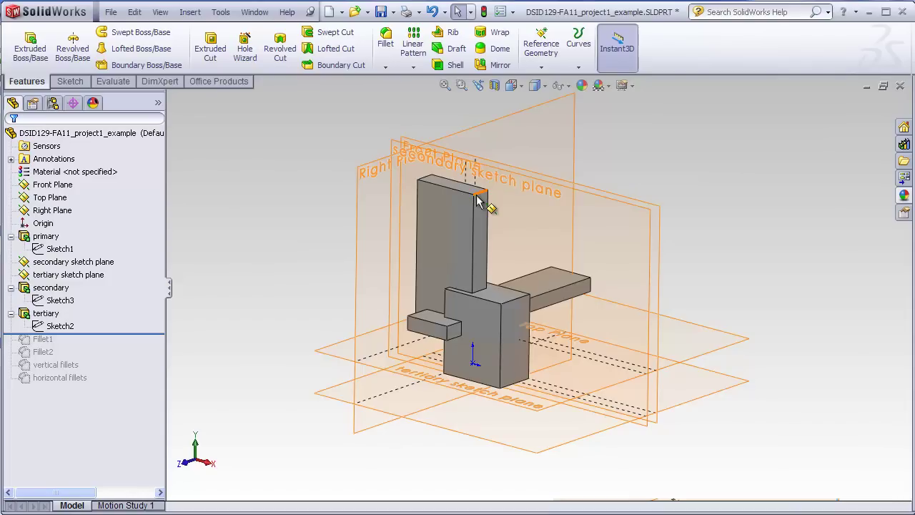
Collapse the primary, secondary and tertiary feature branches in the tree
left_click(58, 237)
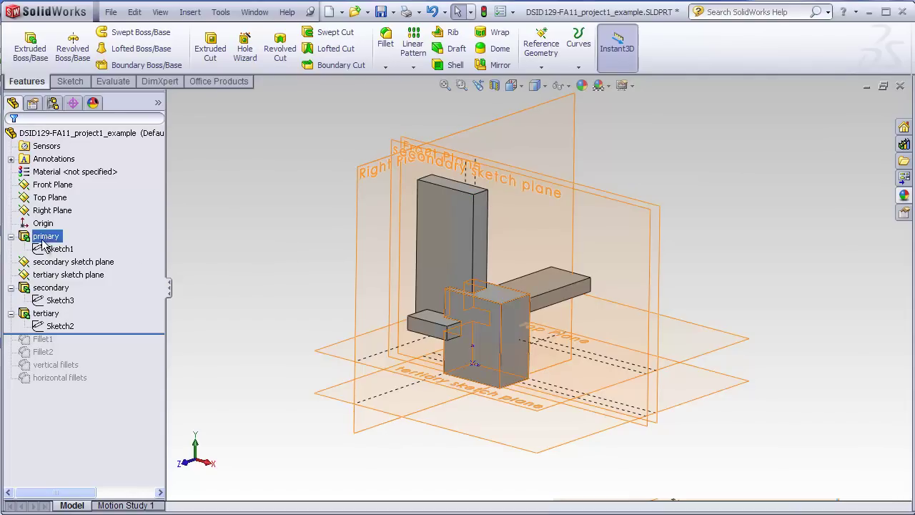
left_click(11, 237)
left_click(11, 275)
left_click(11, 287)
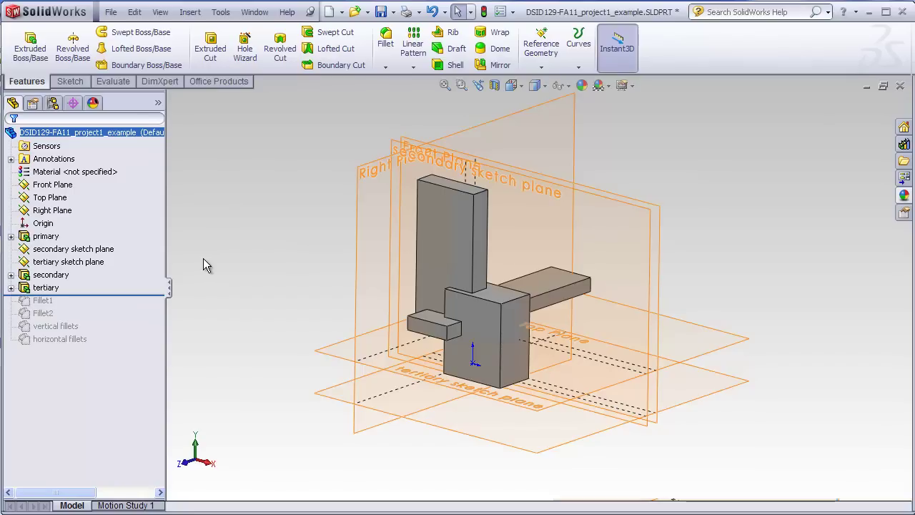
Sketch a rectangle on the Front Plane
left_click(52, 197)
left_click(59, 186)
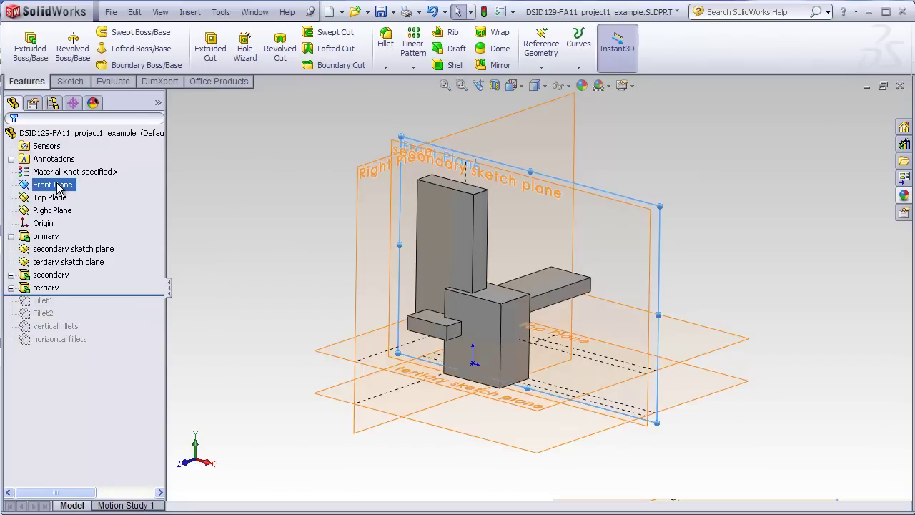
left_click(70, 81)
left_click(24, 41)
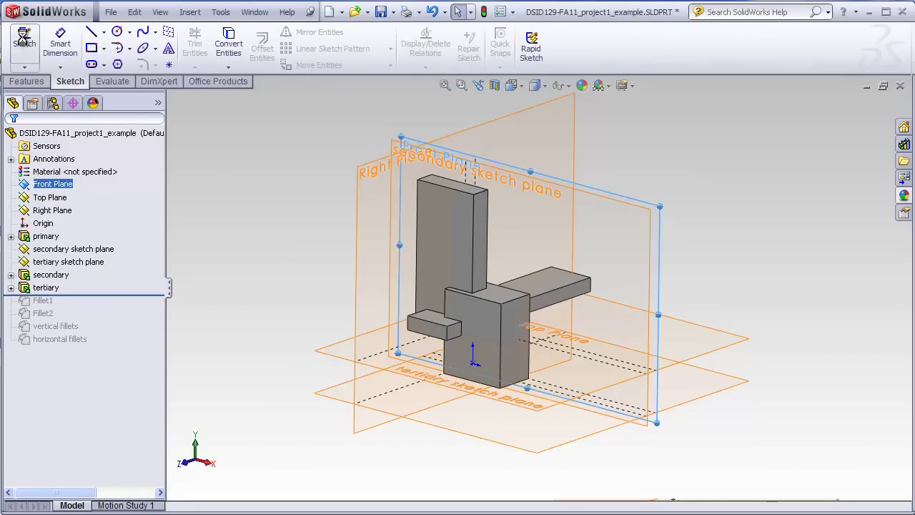
left_click(90, 48)
left_click(551, 273)
left_click(613, 379)
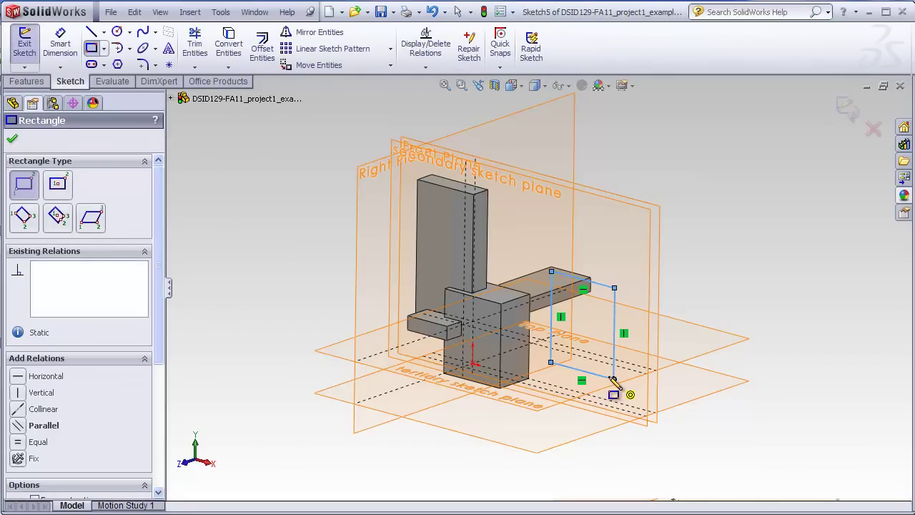
key("Escape")
Extrude the rectangle into a plate (Boss-Extrude2) and inspect it
left_click(36, 81)
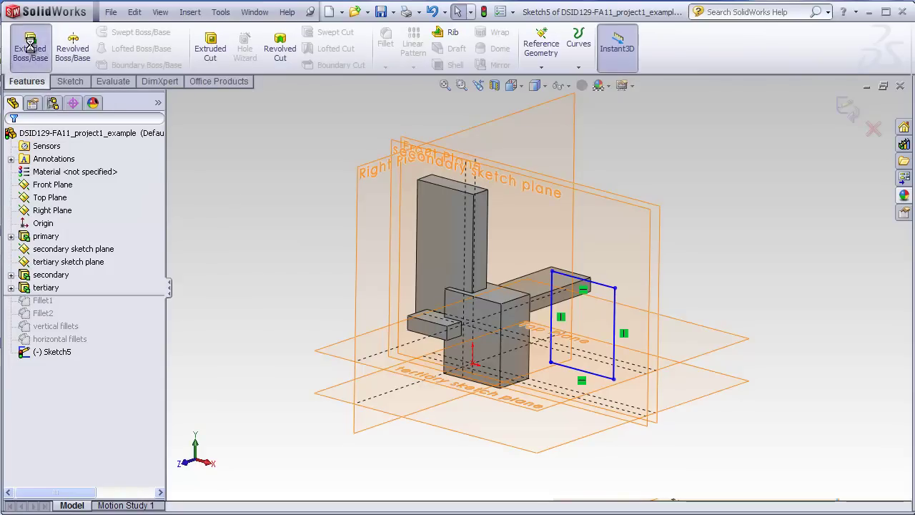
left_click(29, 48)
left_click(12, 136)
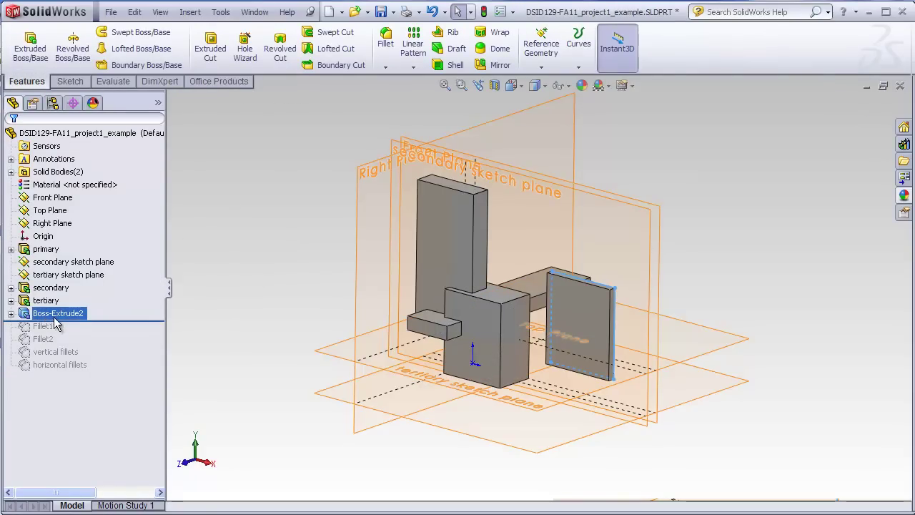
left_click(228, 312)
middle_click_drag(228, 312, 290, 300)
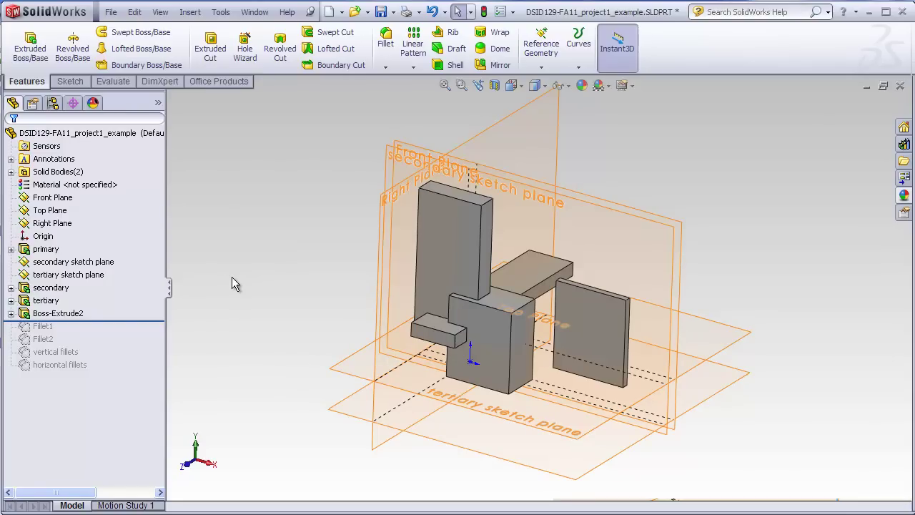
Delete the Boss-Extrude2 plate along with its absorbed sketch
left_click(57, 314)
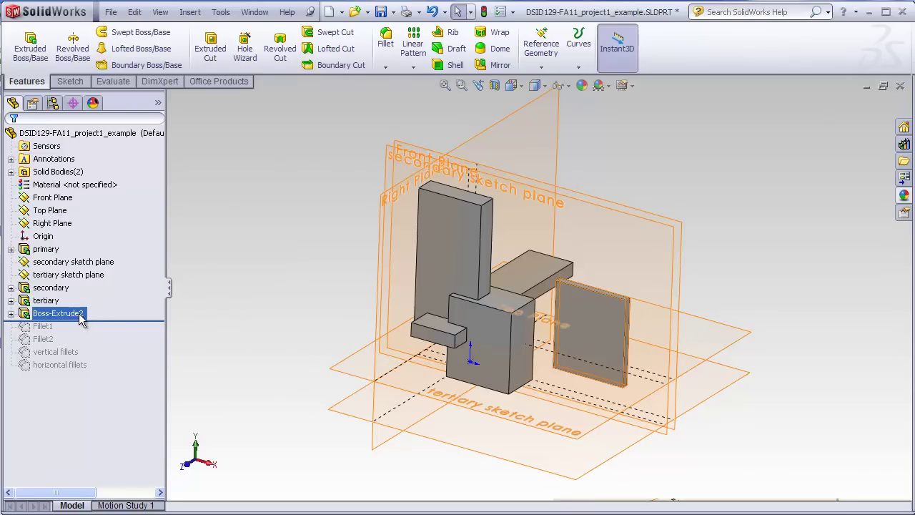
left_click(44, 250)
left_click(64, 314)
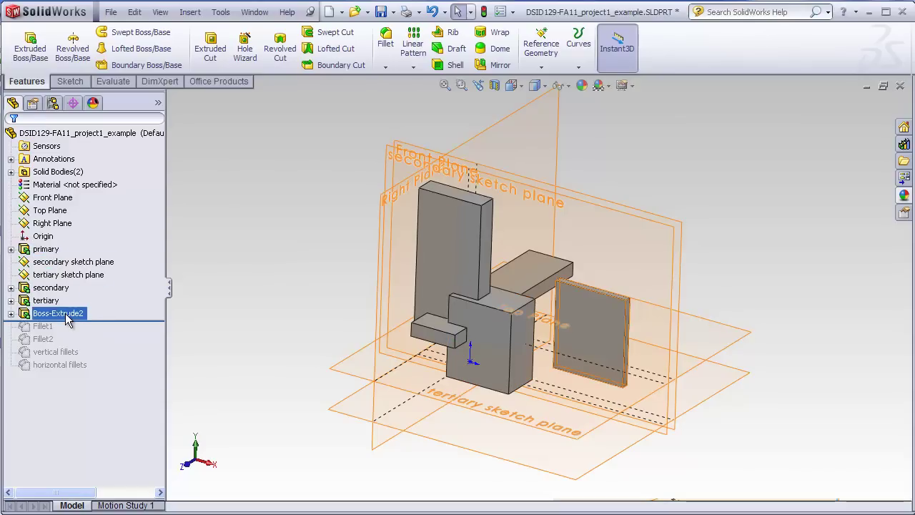
key("Delete")
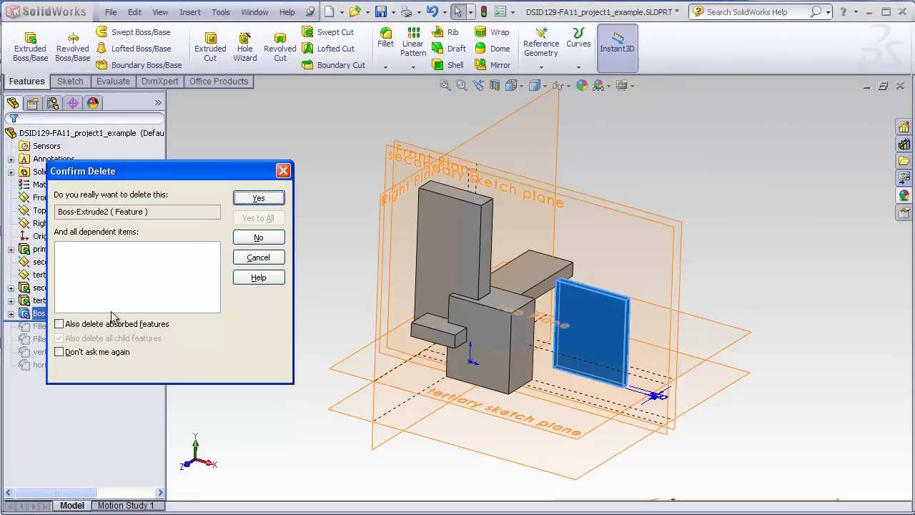
left_click(59, 324)
left_click(258, 198)
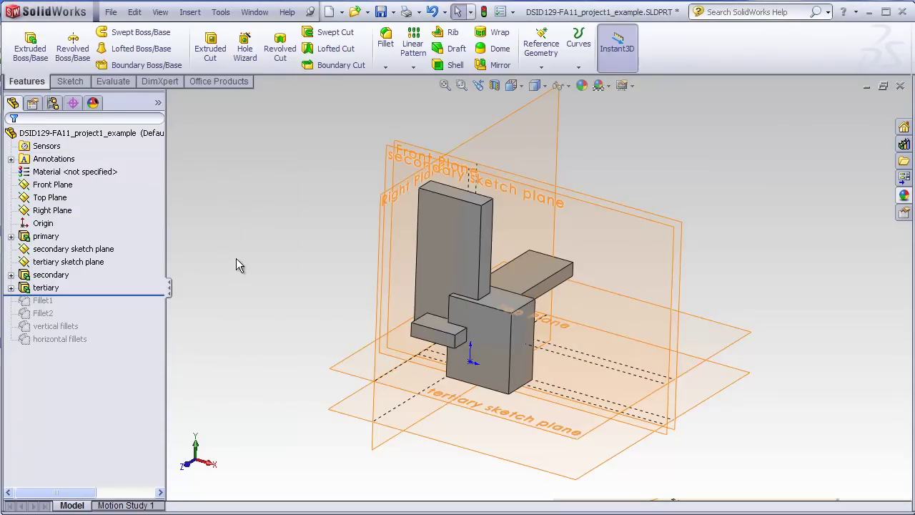
Rename the 'primary' feature in the FeatureManager tree to 'primary block'
left_click(57, 239)
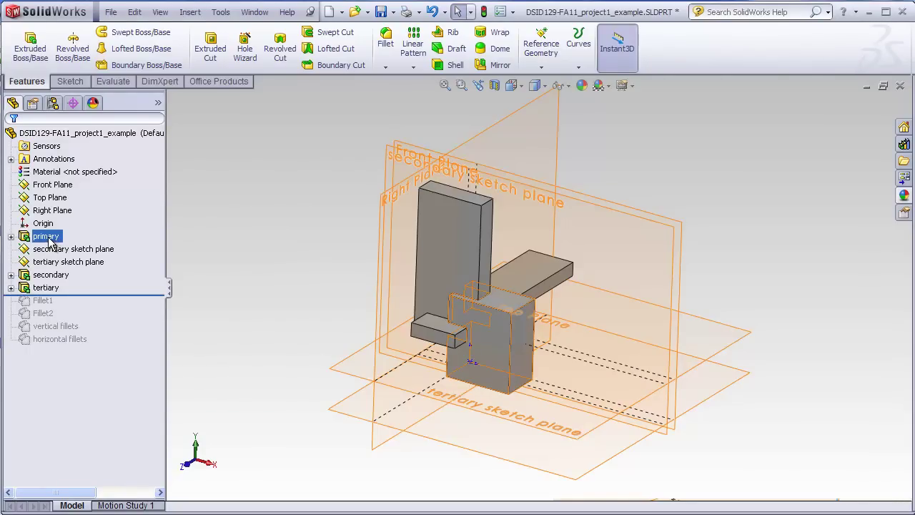
left_click(50, 243)
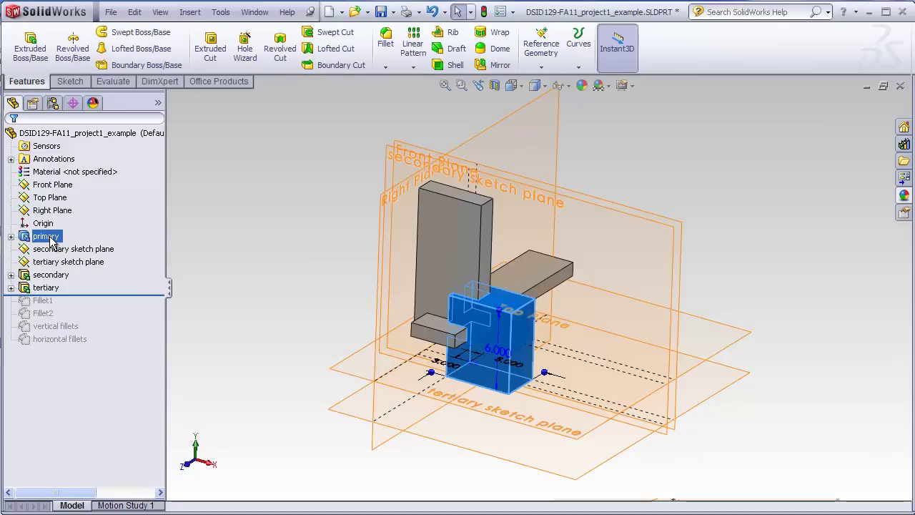
left_click(47, 238)
type("pri")
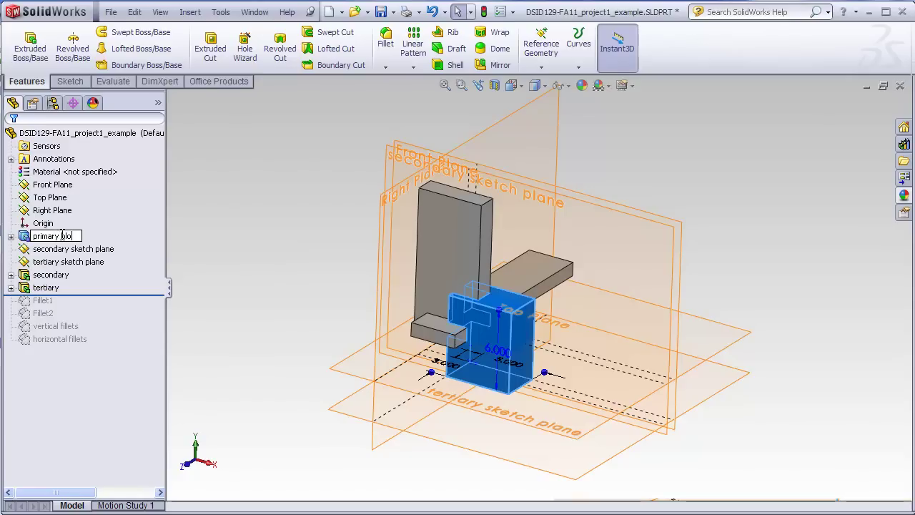
left_click(187, 238)
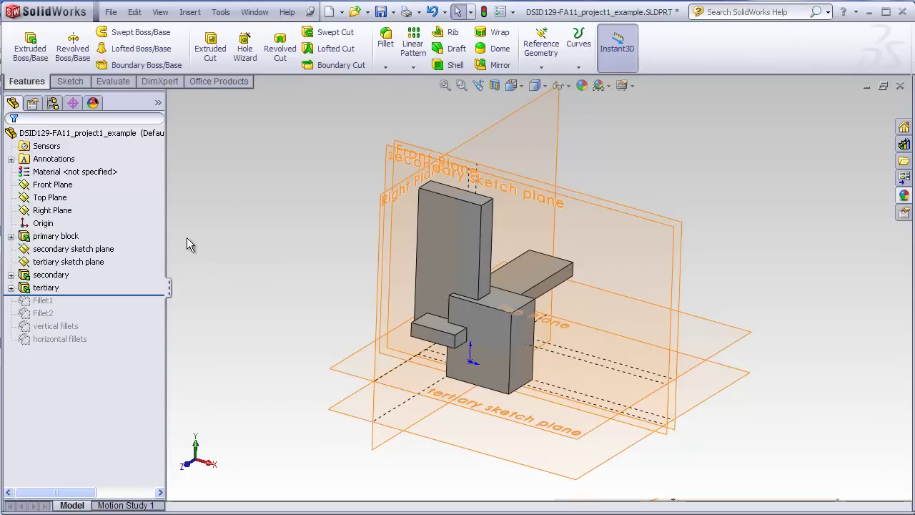
left_click(68, 238)
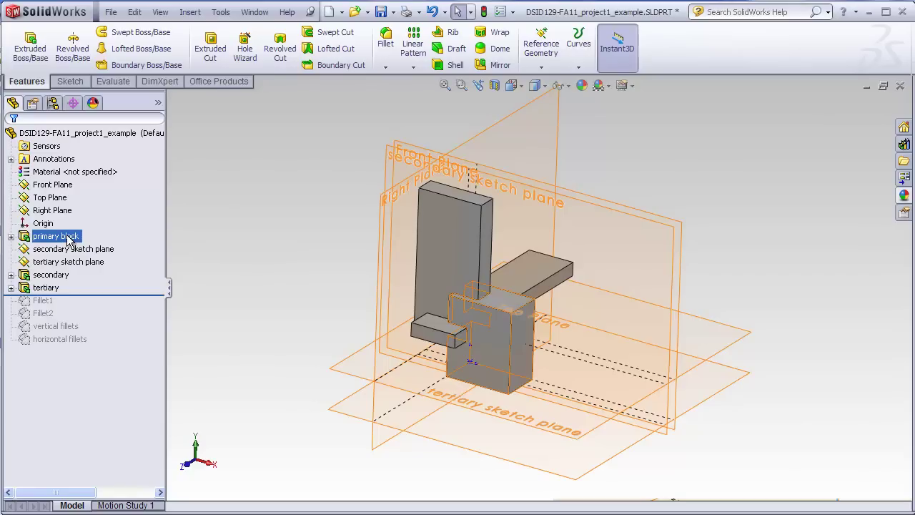
left_click(69, 238)
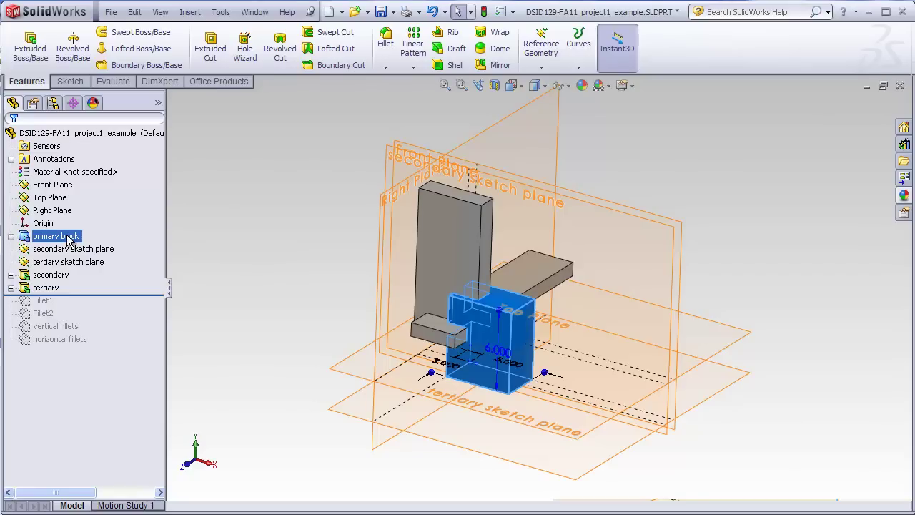
left_click(69, 238)
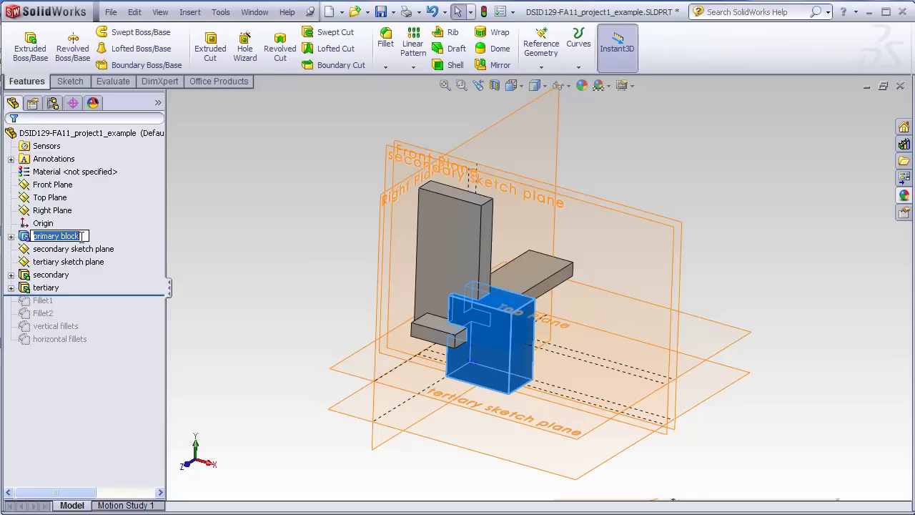
left_click(187, 237)
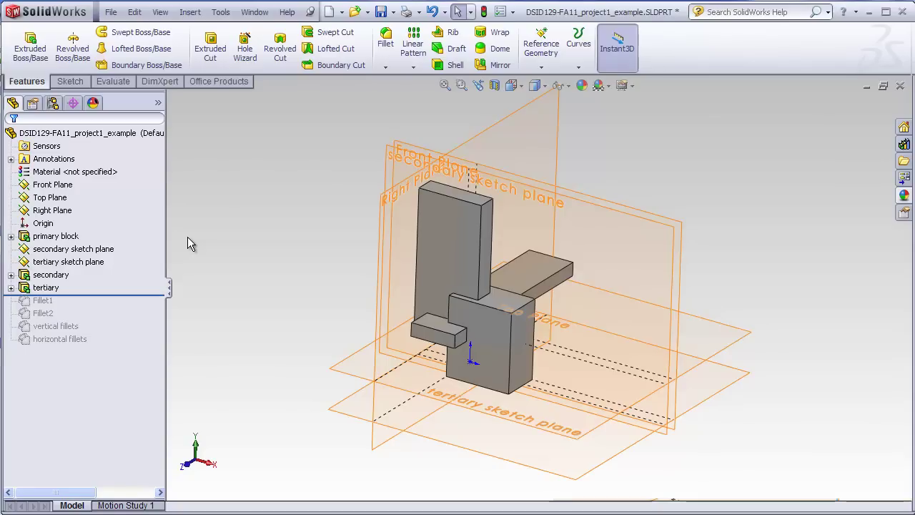